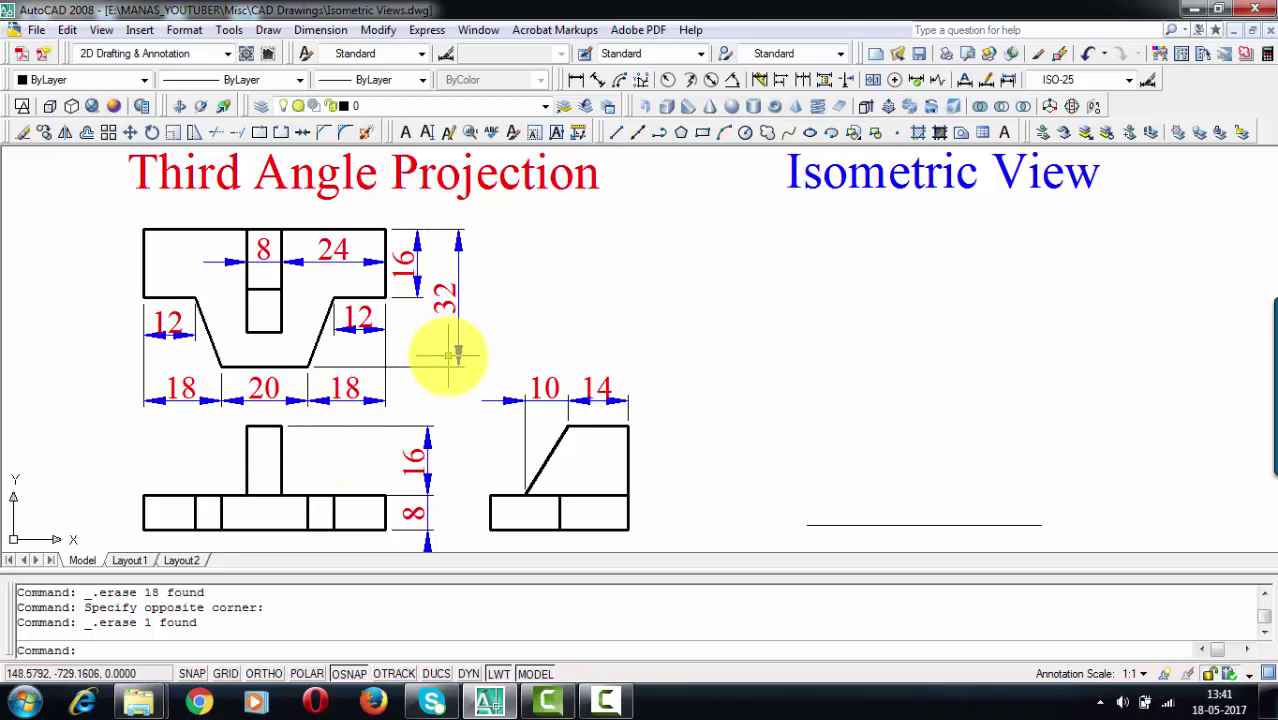
# From the base point on the base line, draw a 56-unit line at 30° and a 32-unit line at 150°.
pyautogui.press('Return')
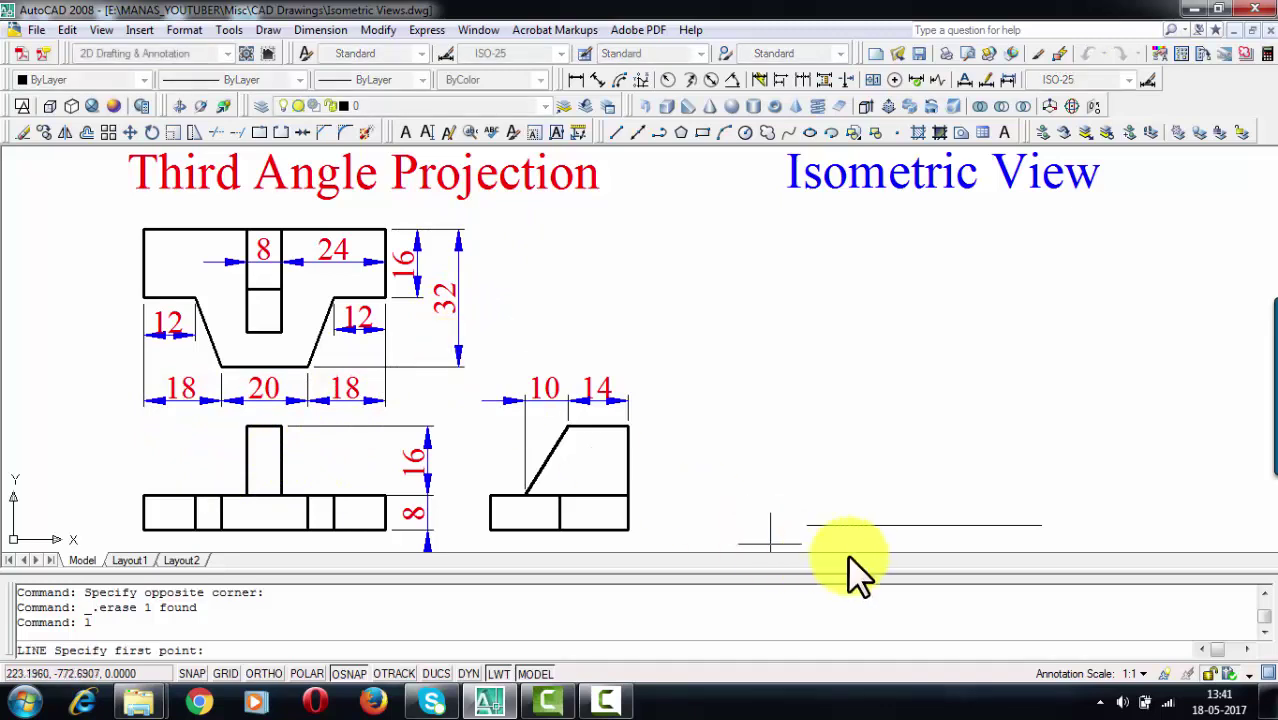
pyautogui.click(925, 524)
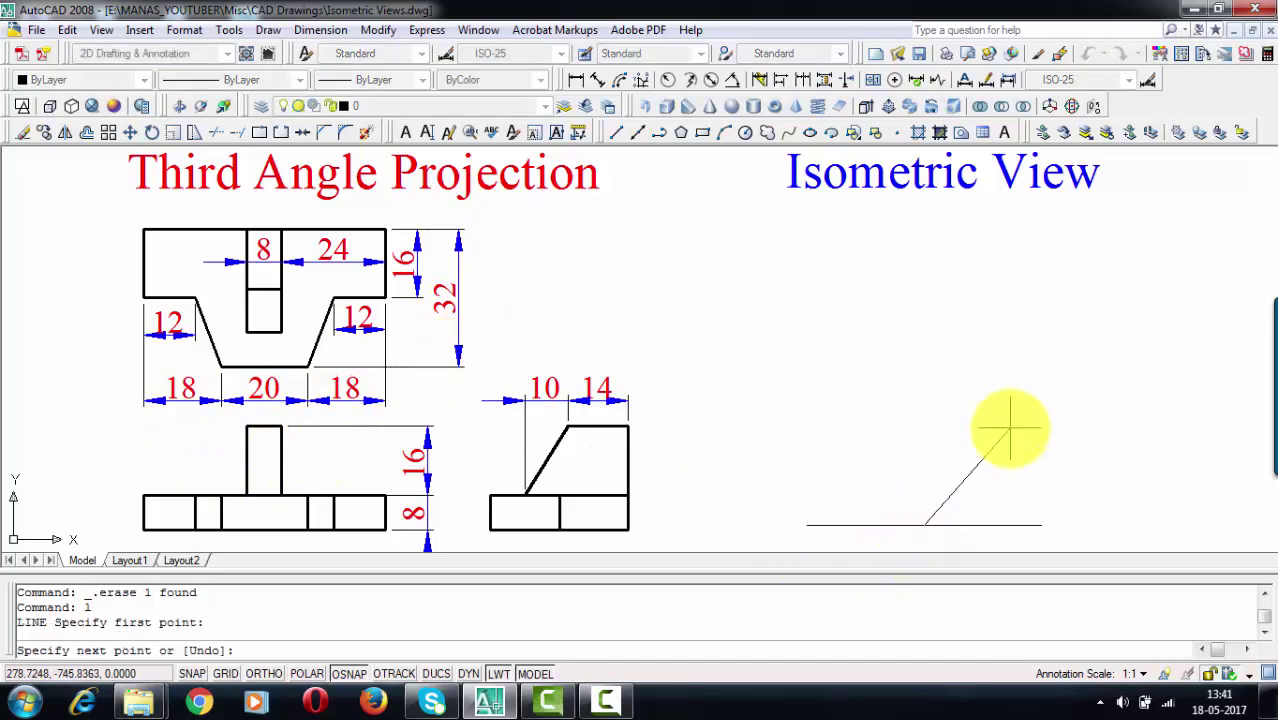
pyautogui.write('@56<')
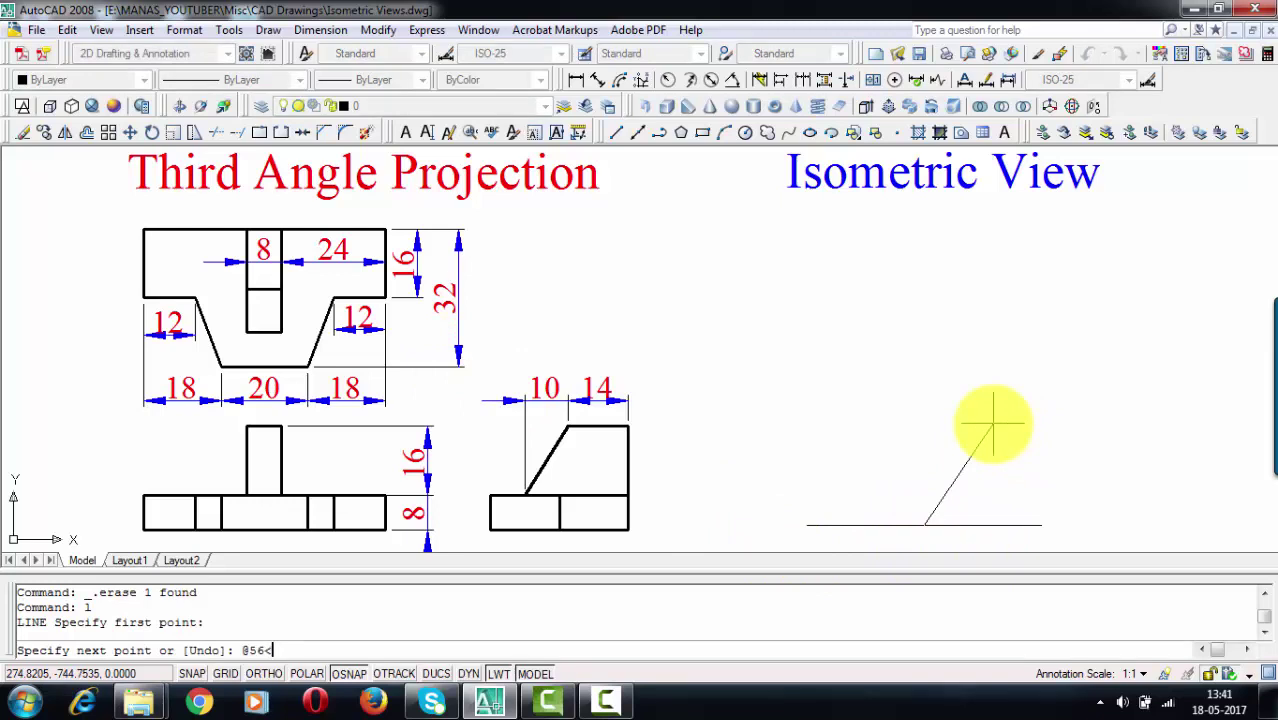
pyautogui.write('30')
pyautogui.press('Return')
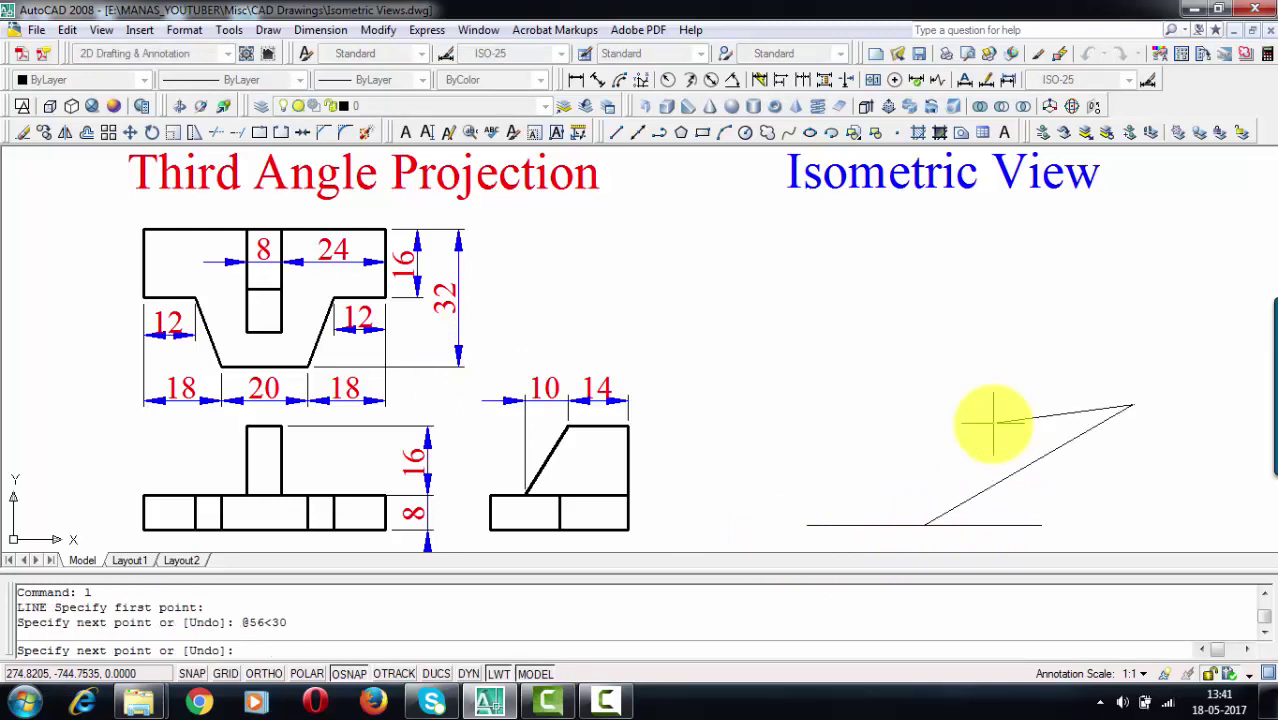
pyautogui.press('Return')
pyautogui.write('l')
pyautogui.press('Return')
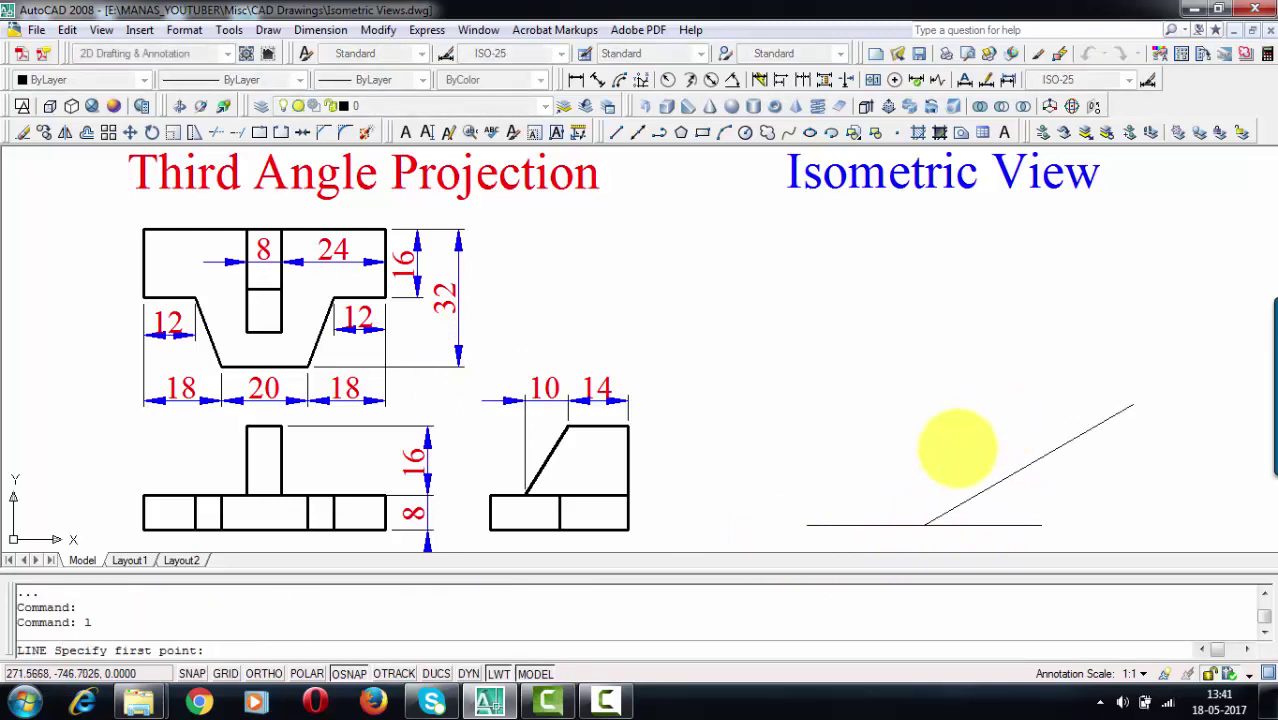
pyautogui.click(925, 524)
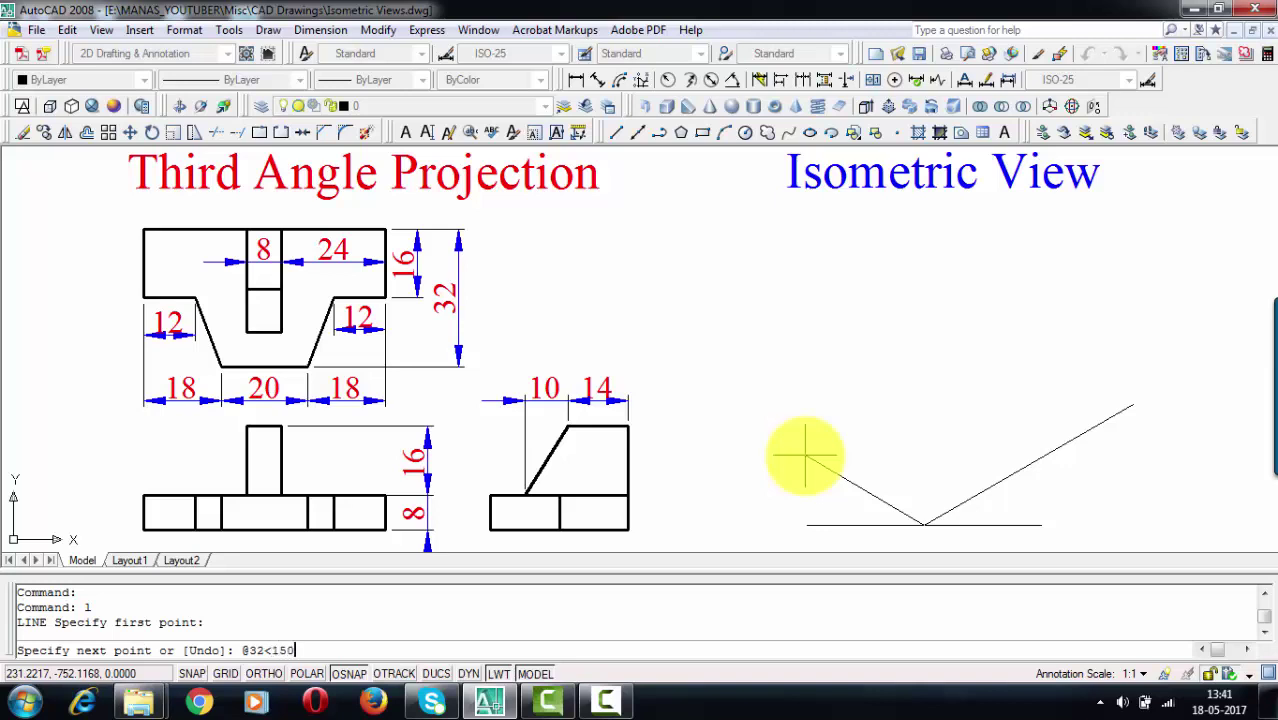
pyautogui.write('@32<150')
pyautogui.press('Return')
pyautogui.press('Return')
# Copy each edge to the other edge's free end to close the isometric rhombus.
pyautogui.click(1078, 478)
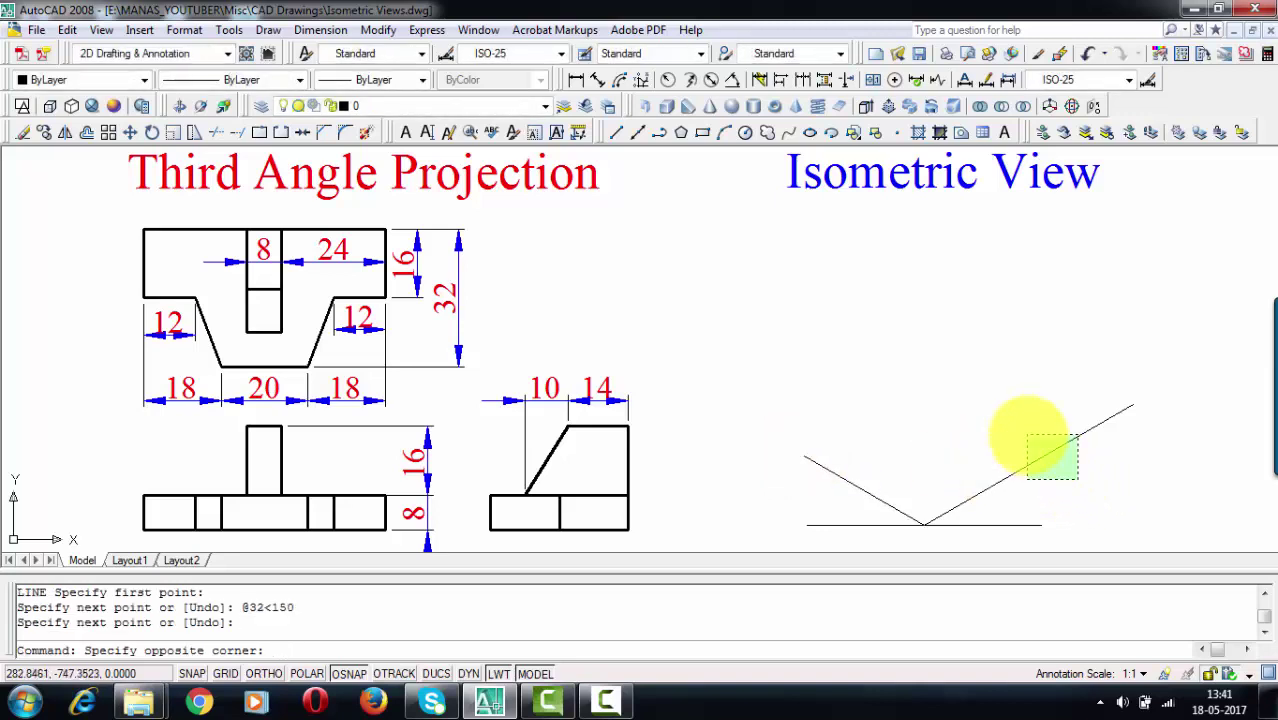
pyautogui.click(1027, 435)
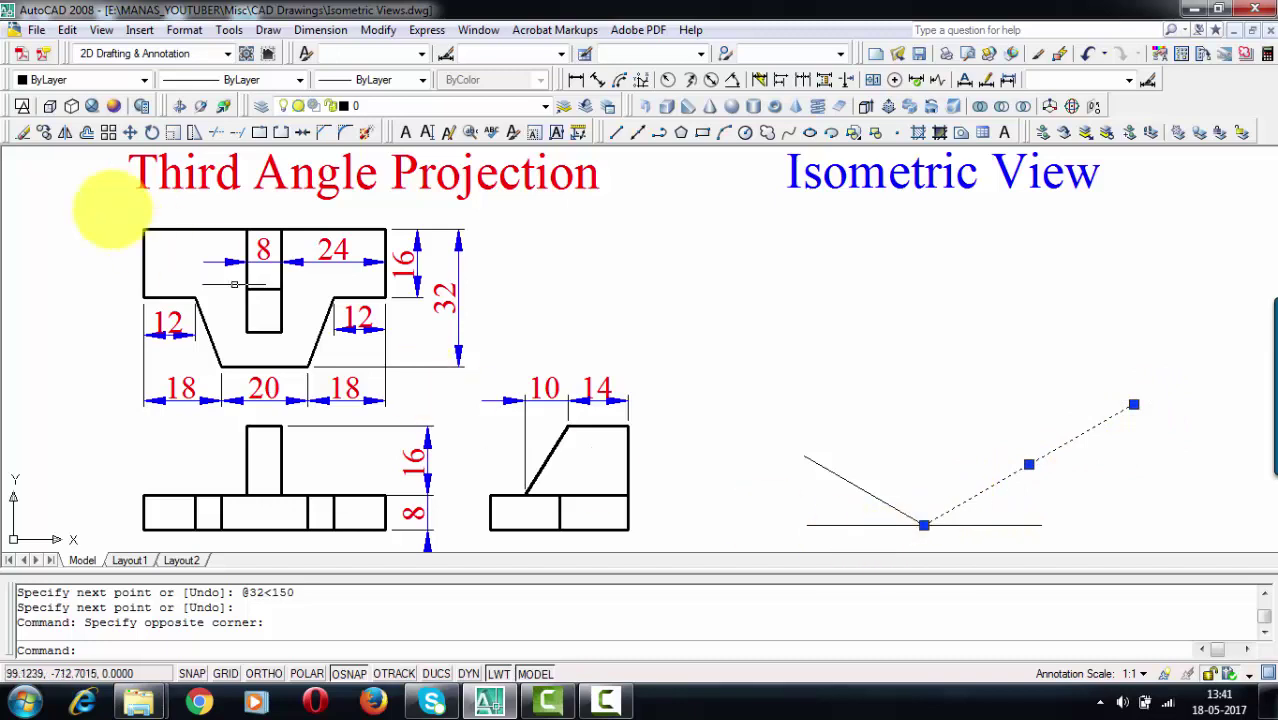
pyautogui.click(44, 132)
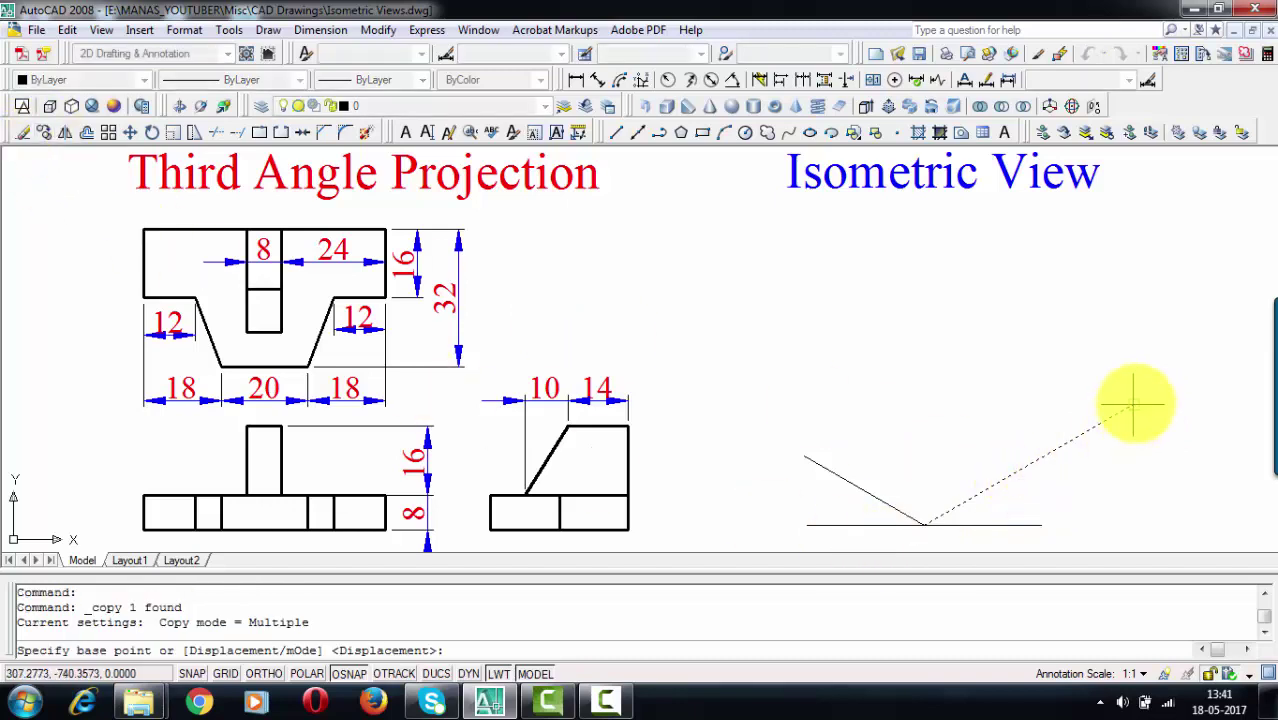
pyautogui.click(924, 523)
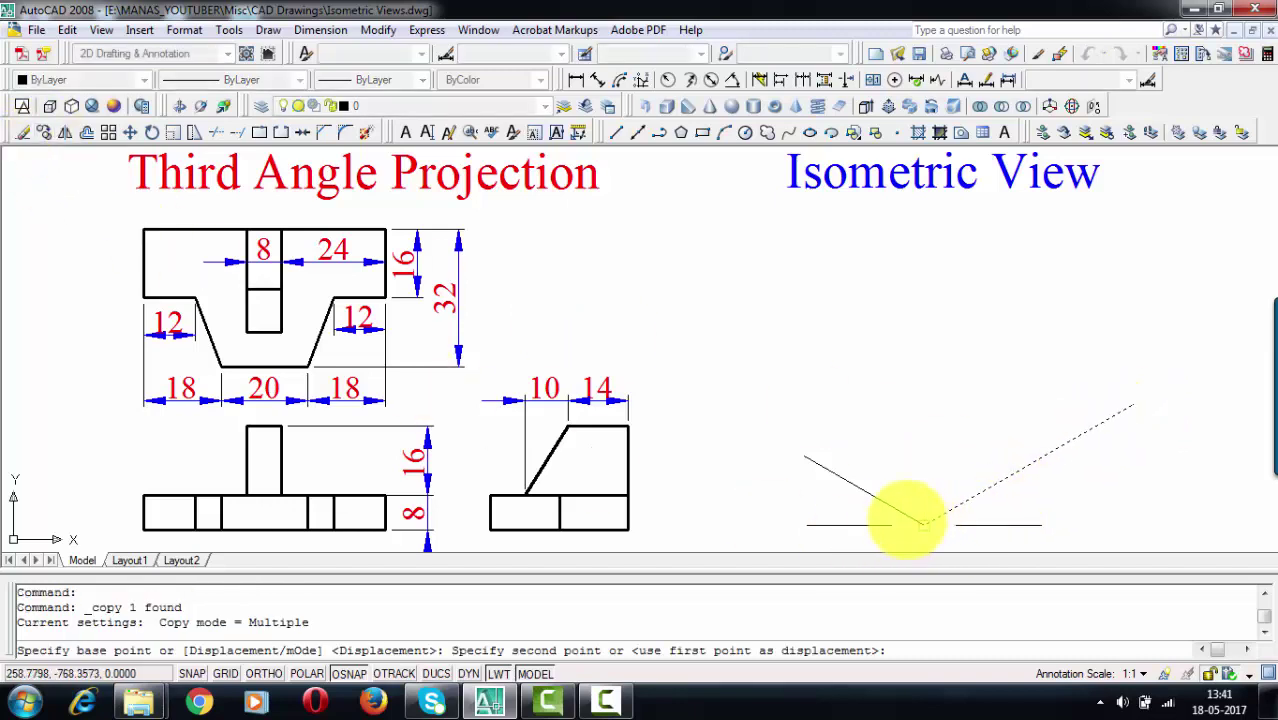
pyautogui.click(804, 456)
pyautogui.press('Return')
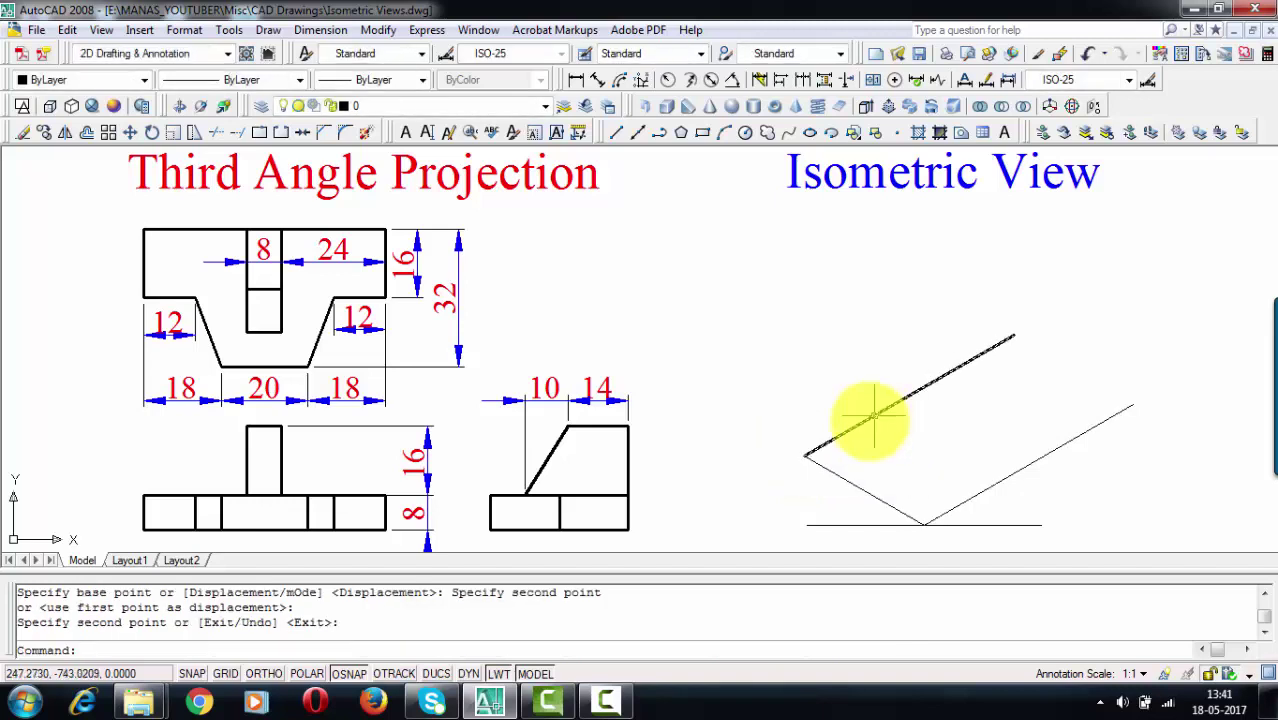
pyautogui.click(852, 484)
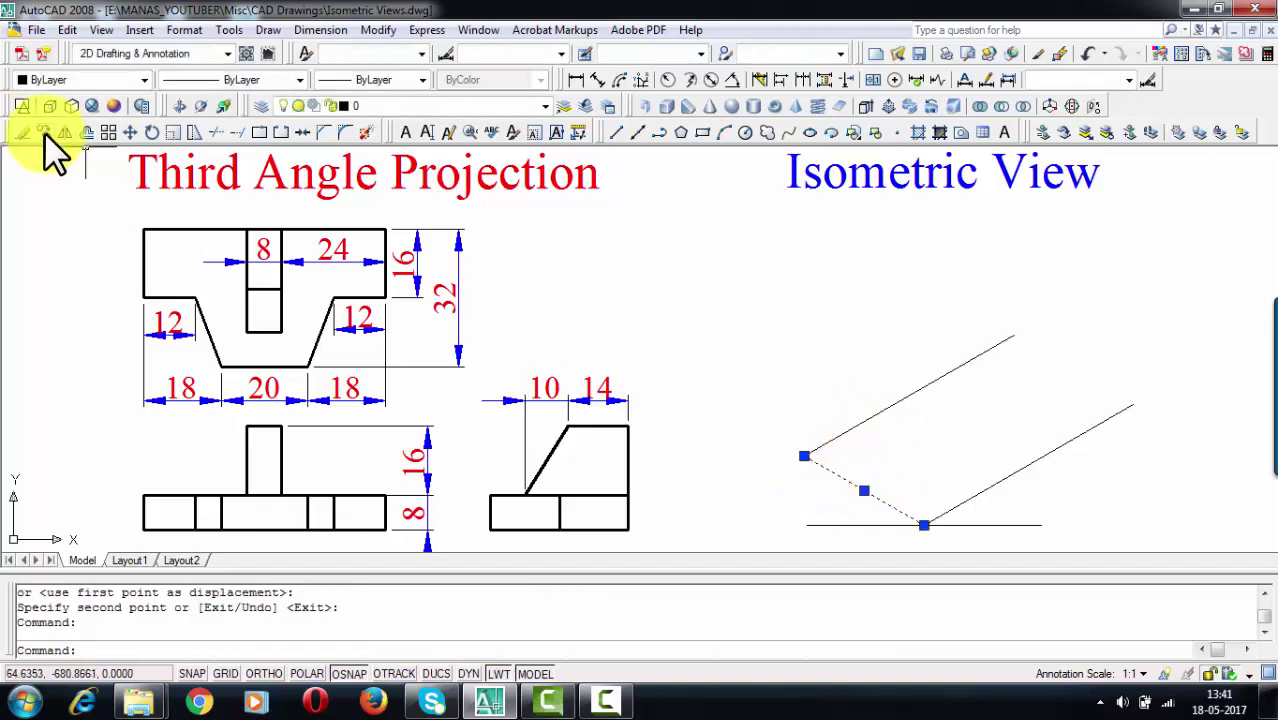
pyautogui.click(44, 132)
pyautogui.click(804, 456)
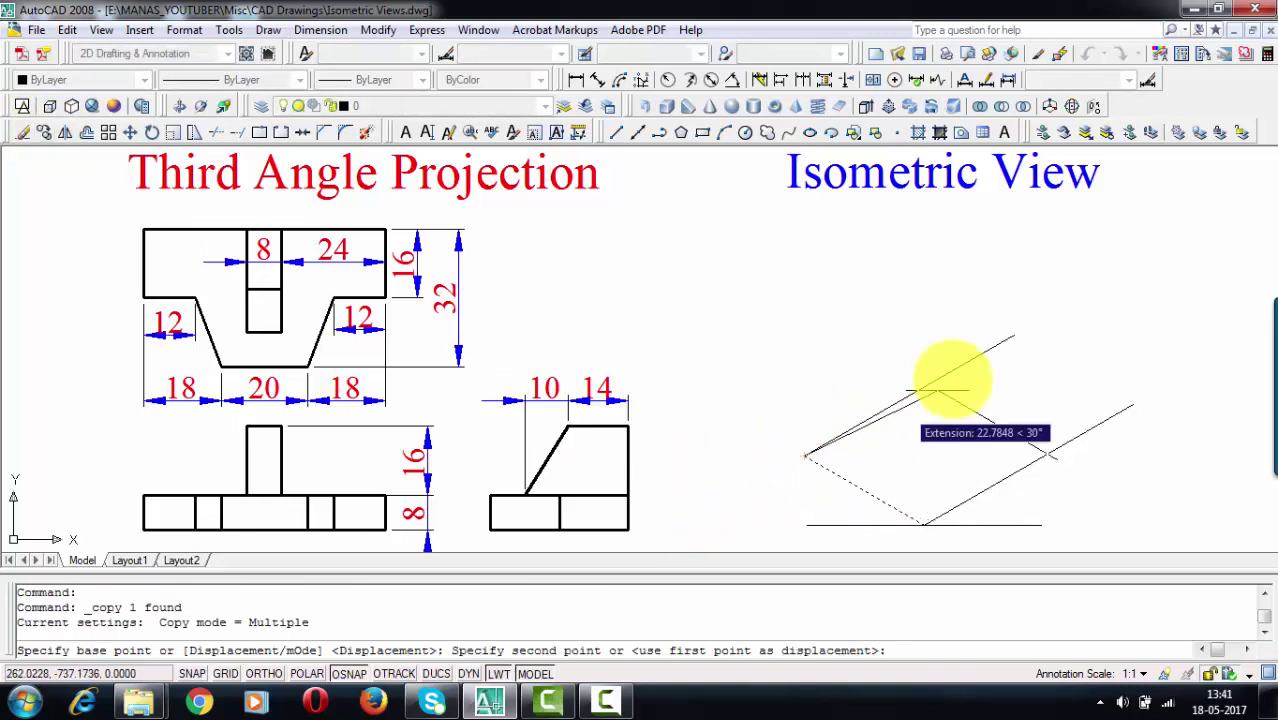
pyautogui.click(1013, 337)
pyautogui.press('Escape')
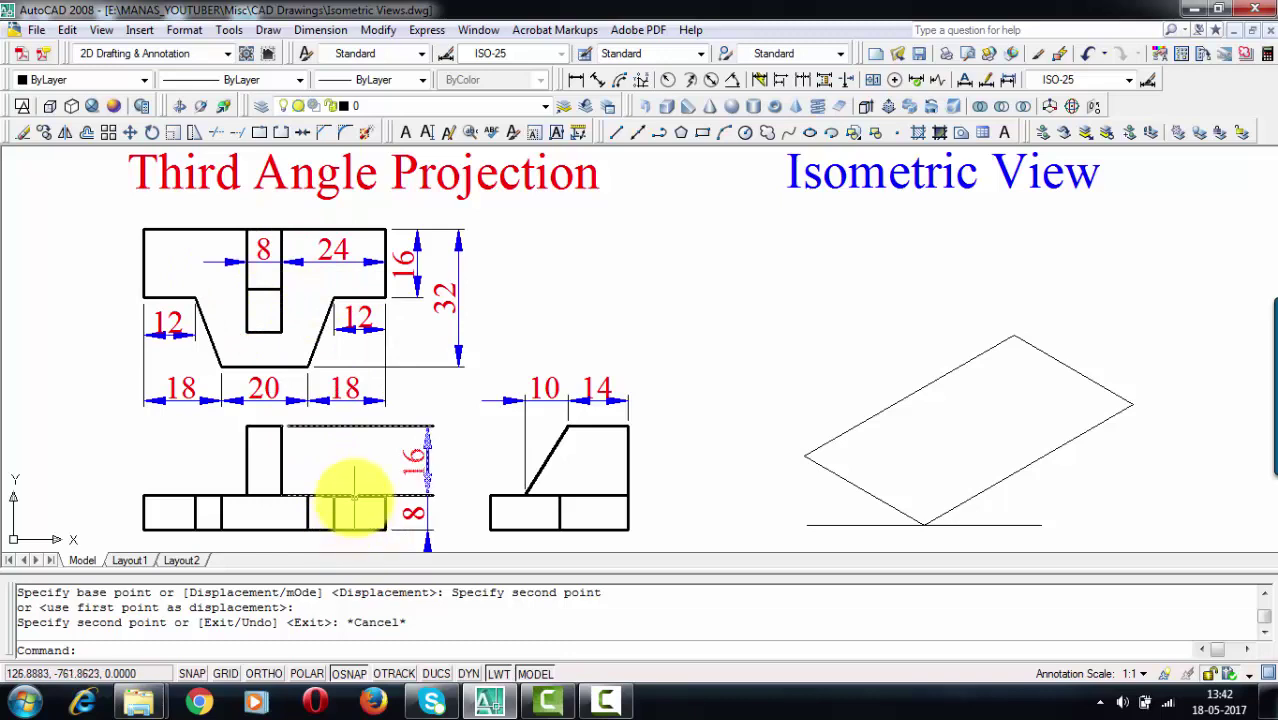
# Draw an 8-unit vertical line (@8<90) up from the rhombus's left corner.
pyautogui.write('l')
pyautogui.press('Return')
pyautogui.click(805, 455)
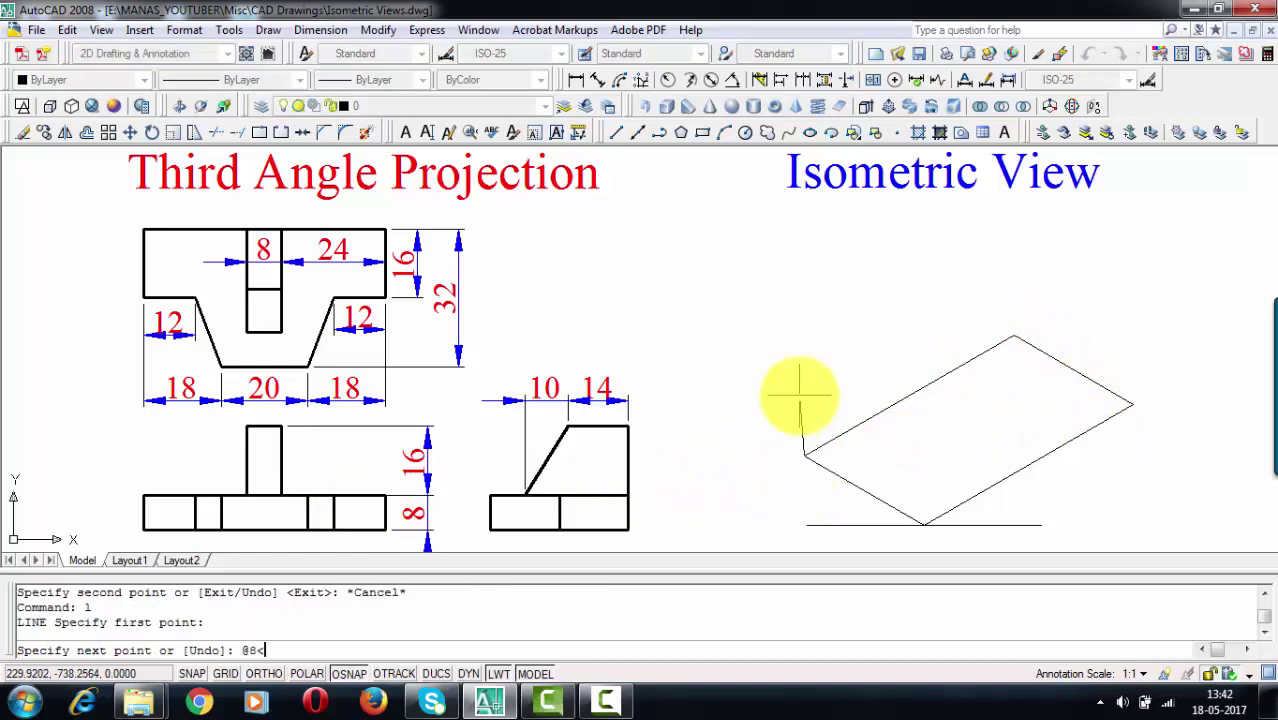
pyautogui.write('@8<90')
pyautogui.press('Return')
pyautogui.press('Return')
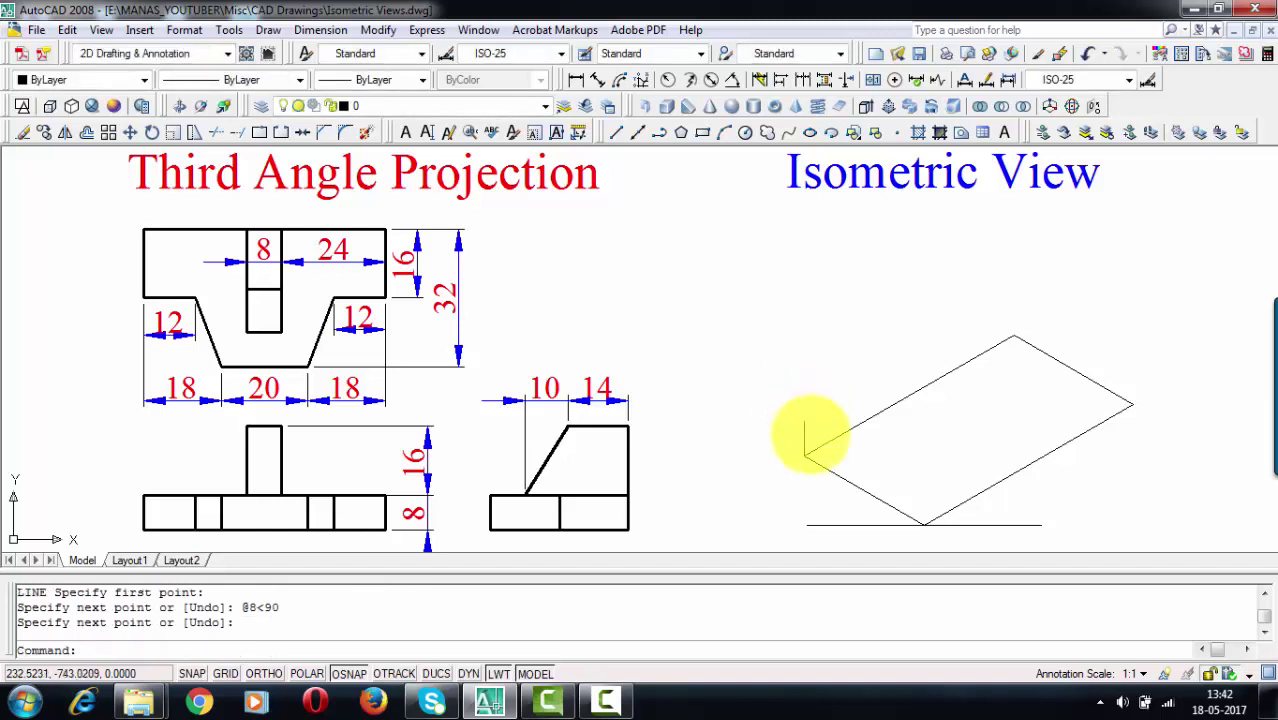
# Paste copies of the 8-unit vertical line onto the bottom, right and top corners.
pyautogui.click(811, 437)
pyautogui.click(765, 403)
pyautogui.hotkey('ctrl', 'c')
pyautogui.hotkey('ctrl', 'v')
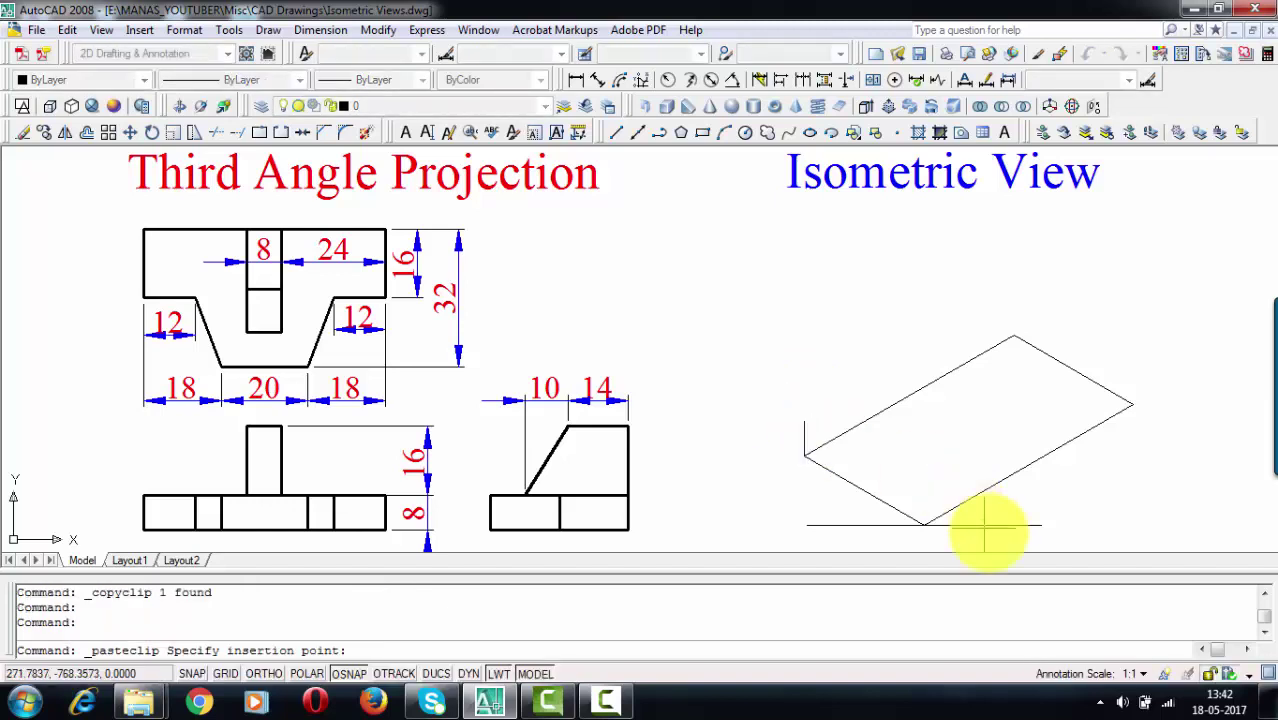
pyautogui.click(924, 523)
pyautogui.hotkey('ctrl', 'v')
pyautogui.click(1133, 404)
pyautogui.hotkey('ctrl', 'v')
pyautogui.click(1013, 333)
# Copy the four rhombus edges up onto the tops of the vertical lines.
pyautogui.click(1104, 460)
pyautogui.click(1061, 348)
pyautogui.click(870, 508)
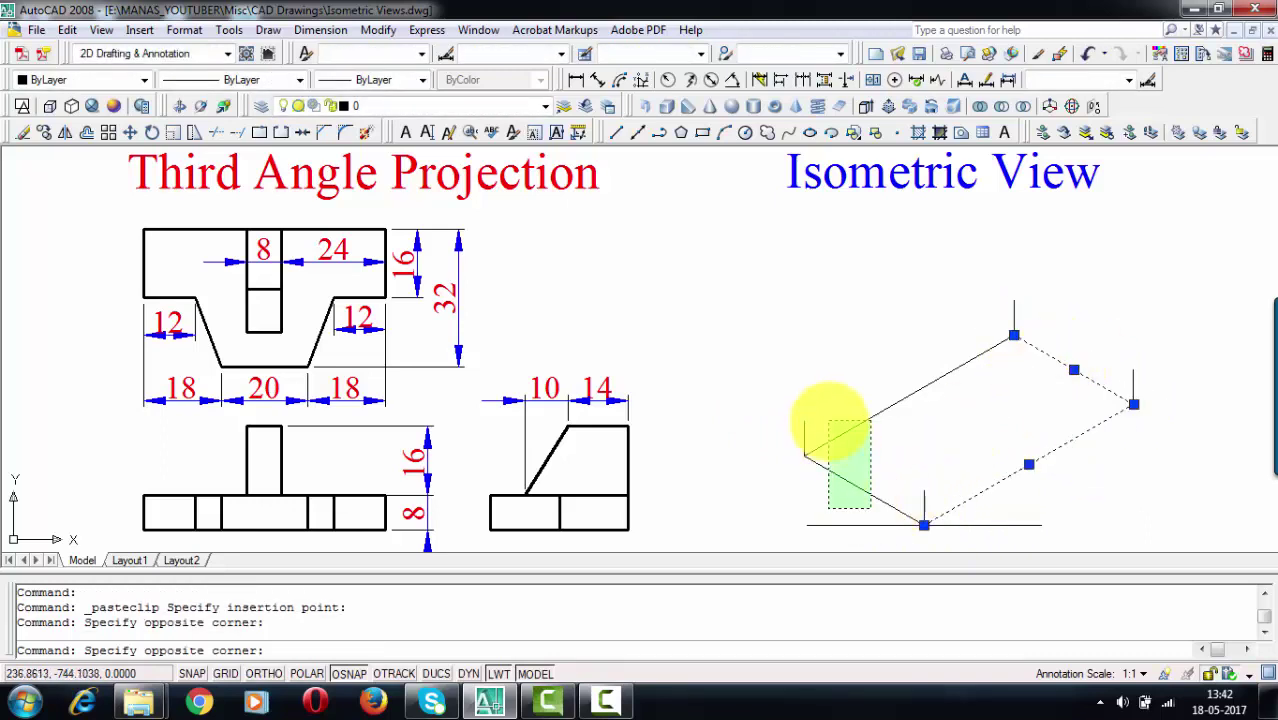
pyautogui.click(827, 416)
pyautogui.click(46, 132)
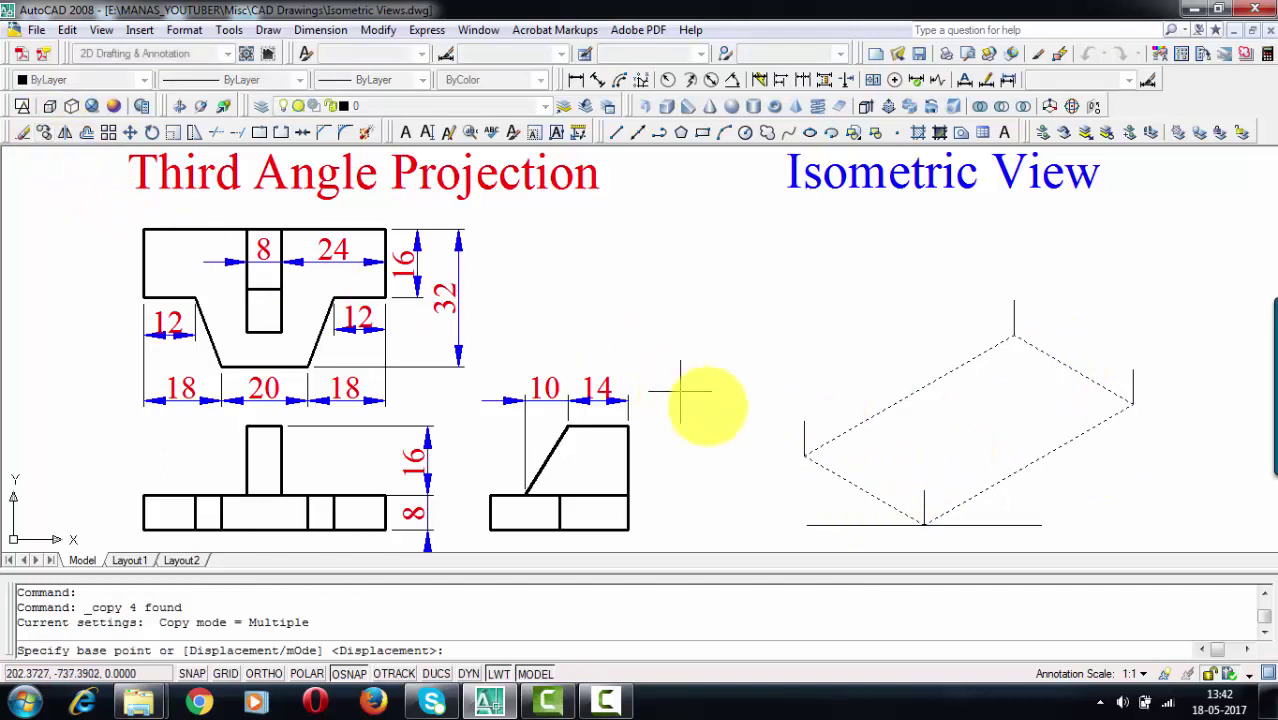
pyautogui.click(804, 455)
pyautogui.click(804, 423)
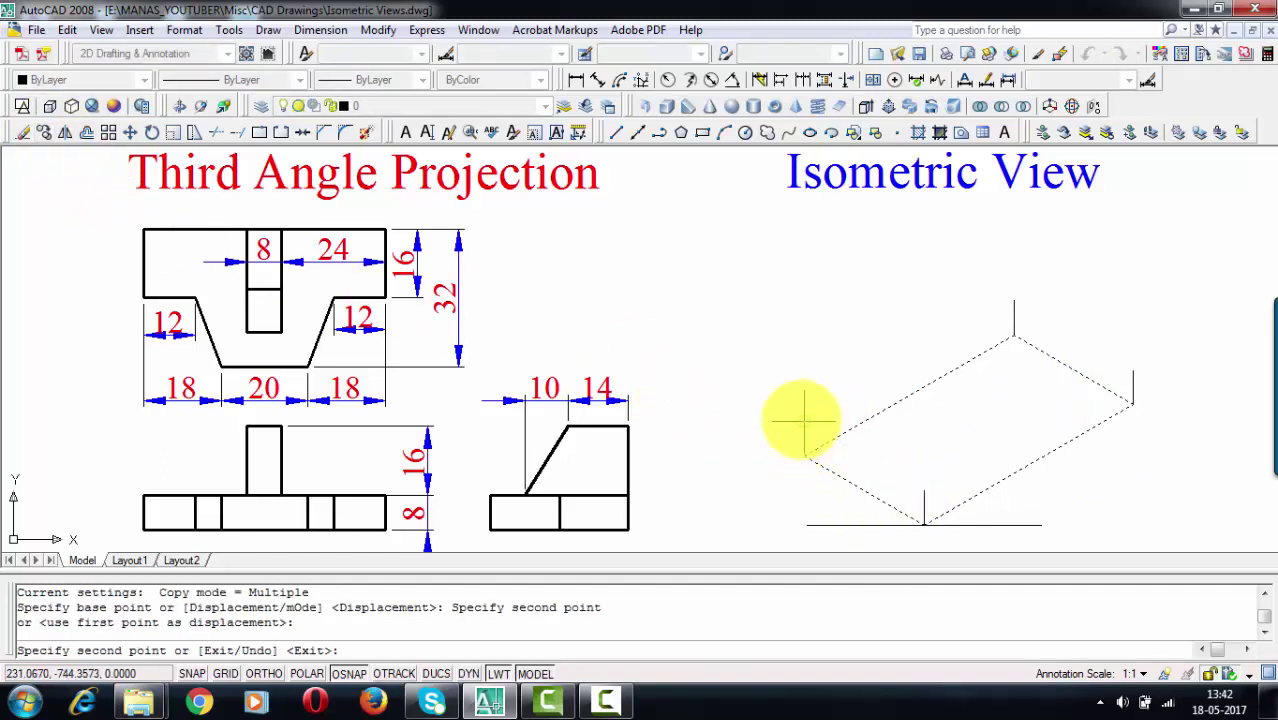
pyautogui.press('Escape')
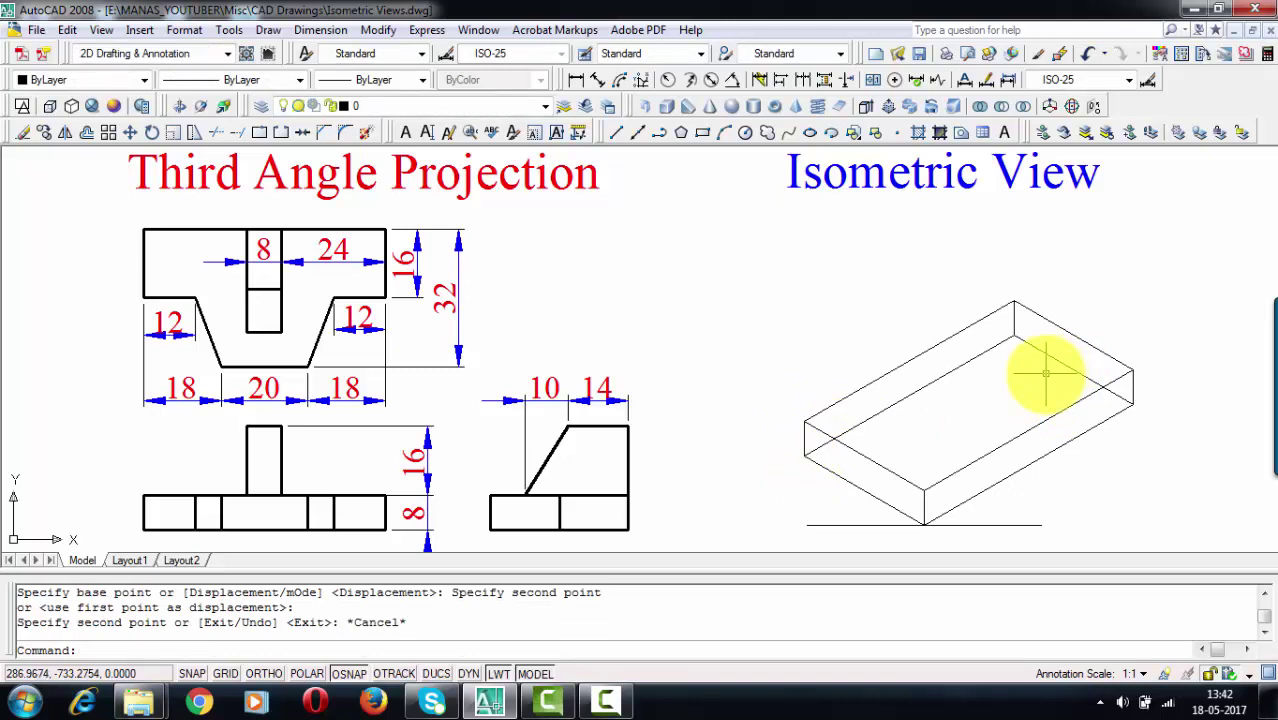
# Erase the three hidden back edges of the box.
pyautogui.click(1045, 374)
pyautogui.click(984, 327)
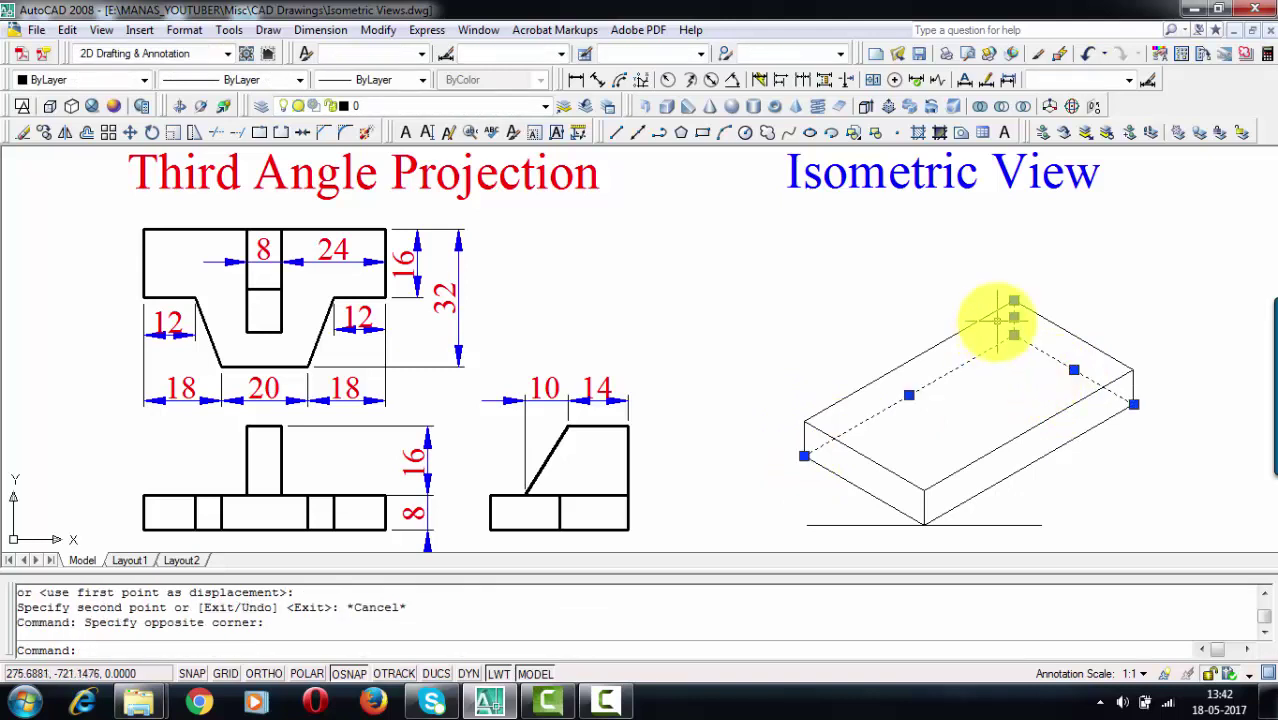
pyautogui.press('Delete')
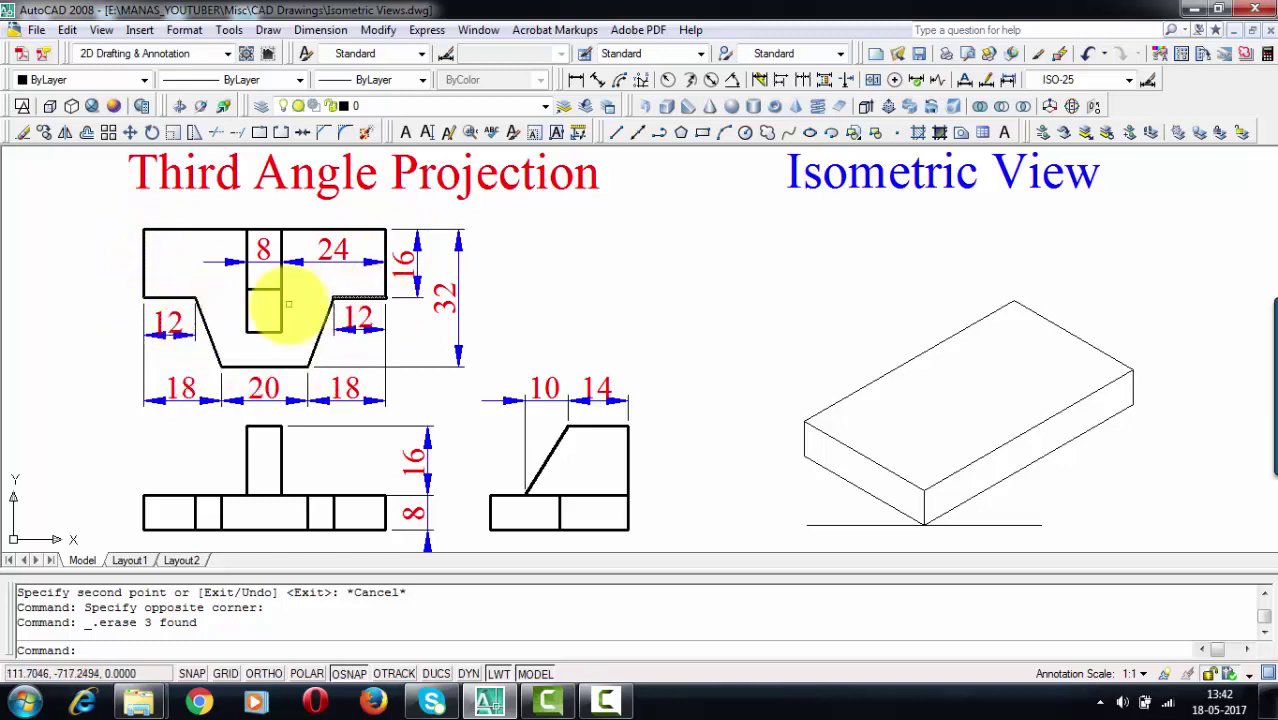
# Draw a 16-unit line at -30° from the top-left corner and a 12-unit line at 30° from the front edge.
pyautogui.write('l')
pyautogui.press('Return')
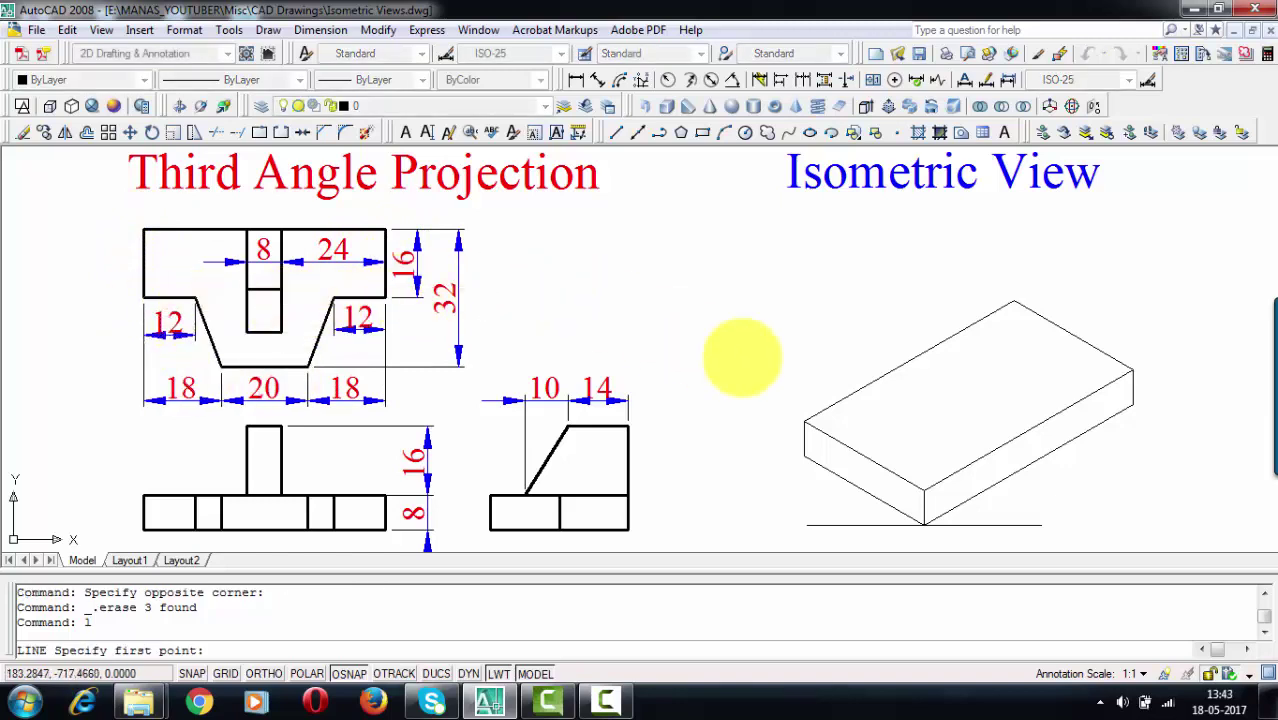
pyautogui.click(810, 423)
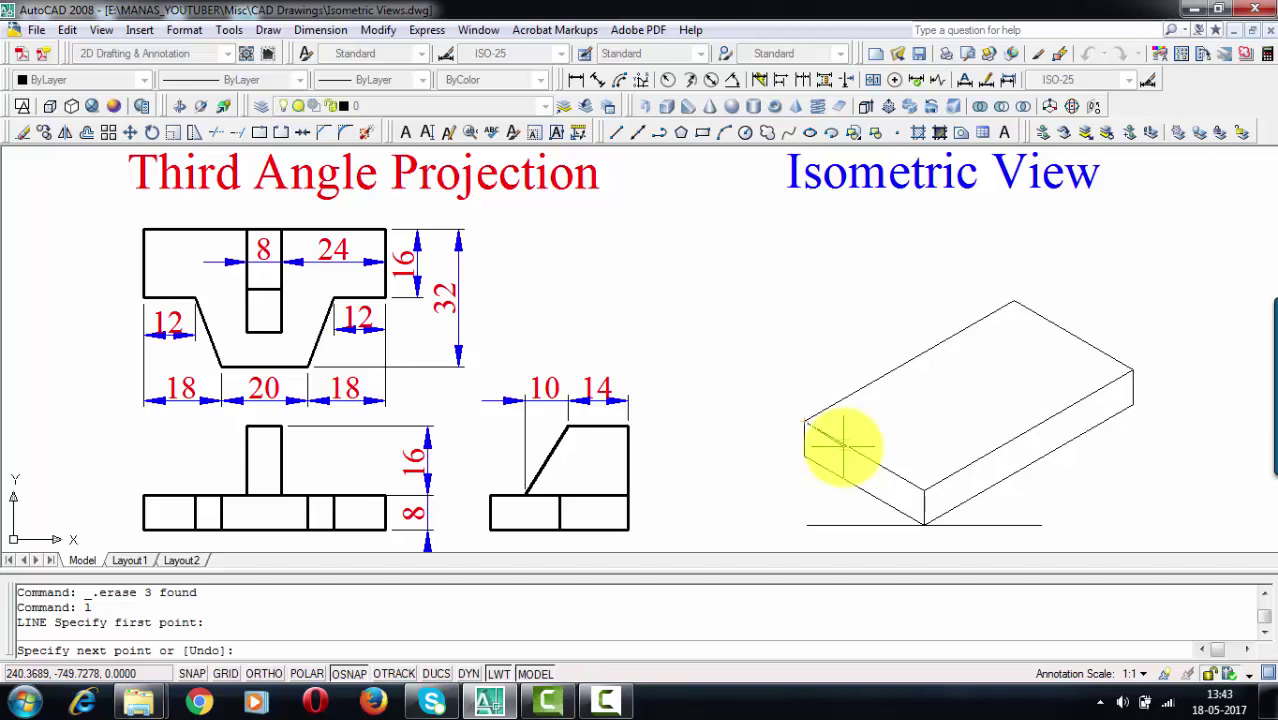
pyautogui.write('@16<-3')
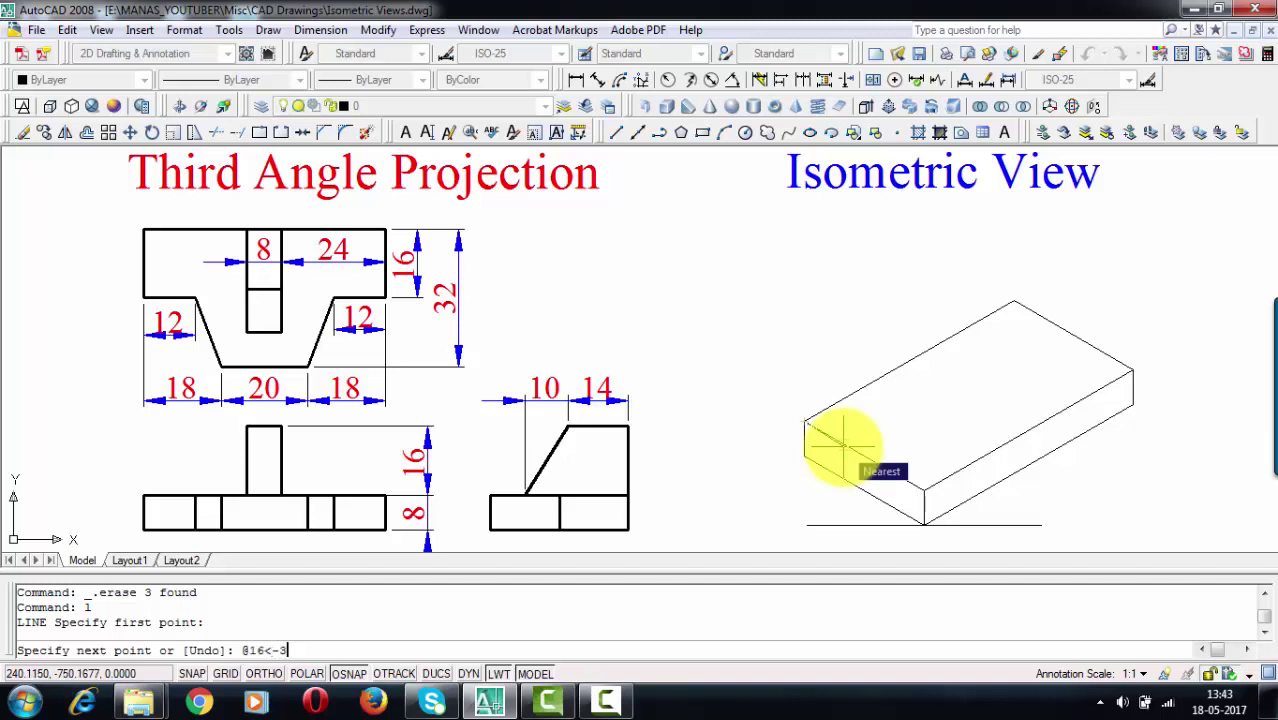
pyautogui.write('0')
pyautogui.press('Return')
pyautogui.press('Return')
pyautogui.write('l')
pyautogui.press('Return')
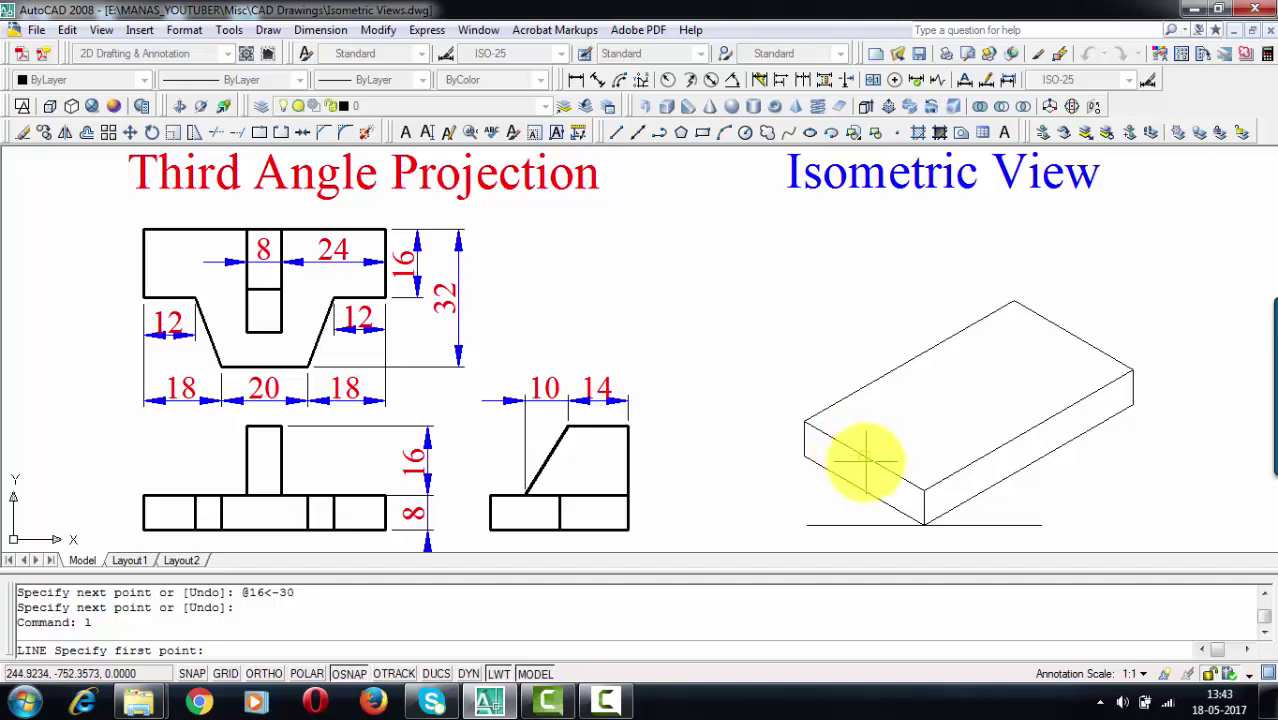
pyautogui.click(865, 456)
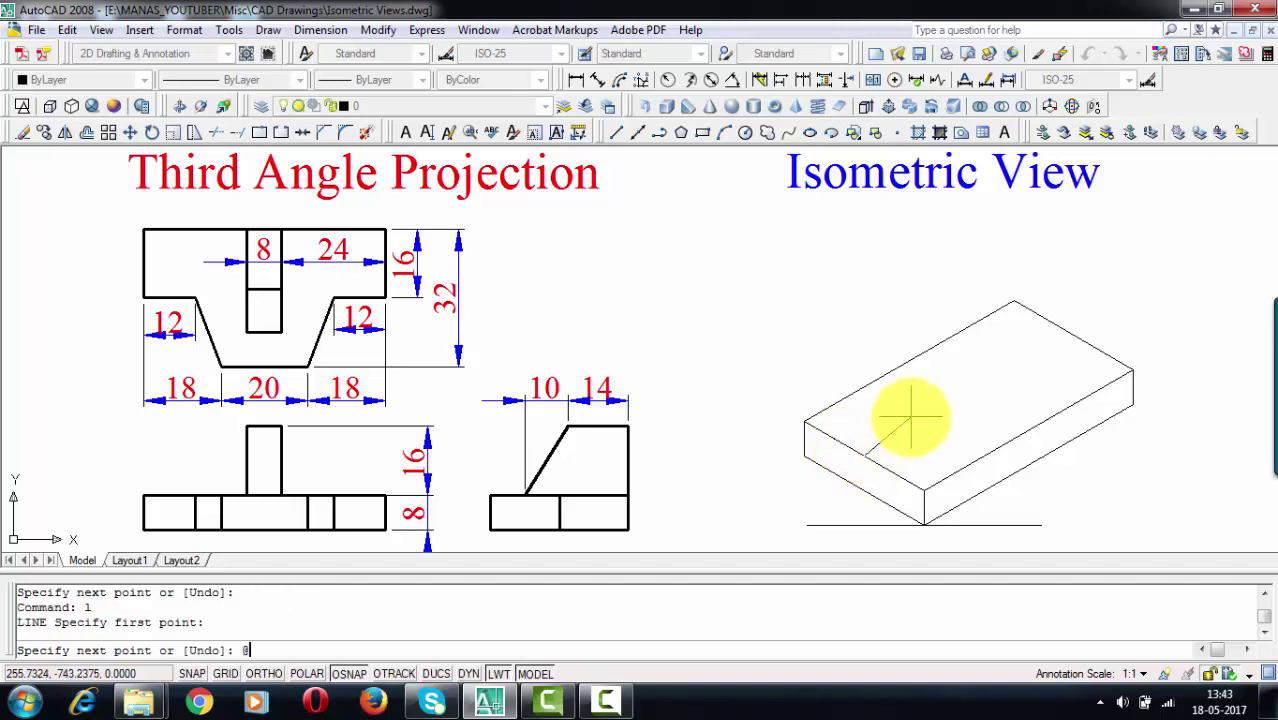
pyautogui.write('@12<30')
pyautogui.press('Return')
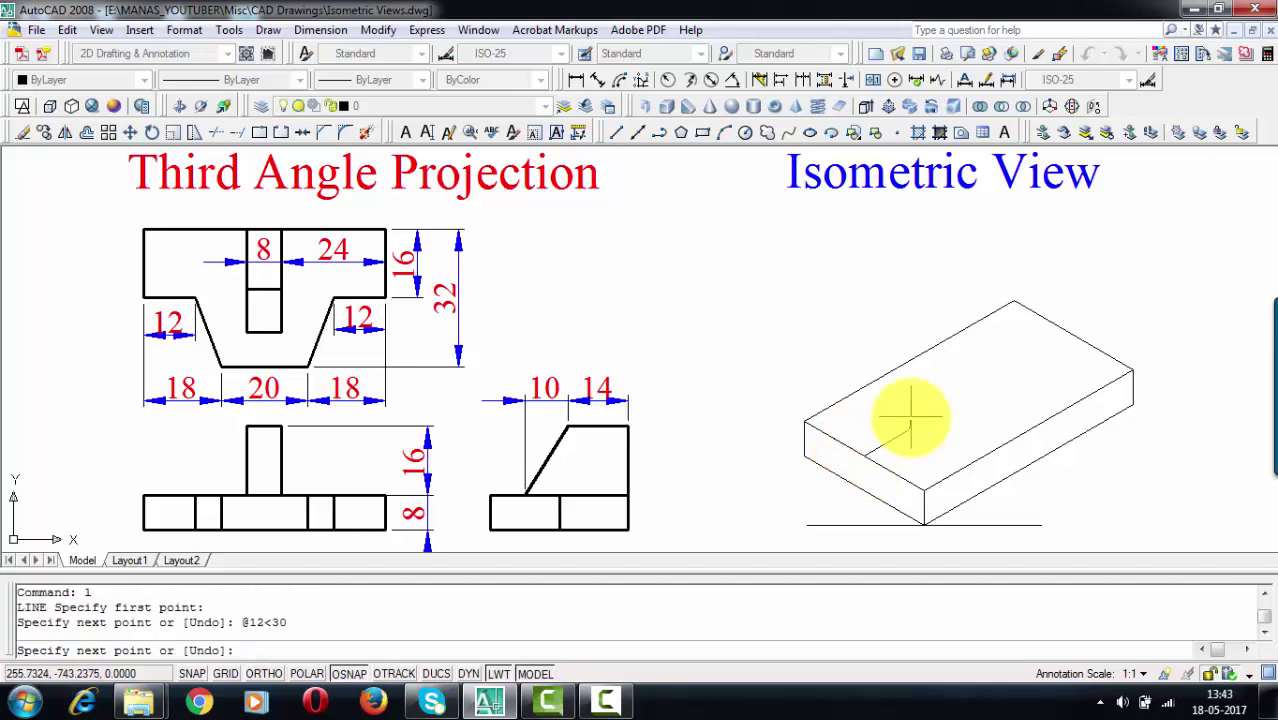
pyautogui.press('Return')
# Select several box edges and the 32 height dimension, clearing the selections.
pyautogui.click(890, 440)
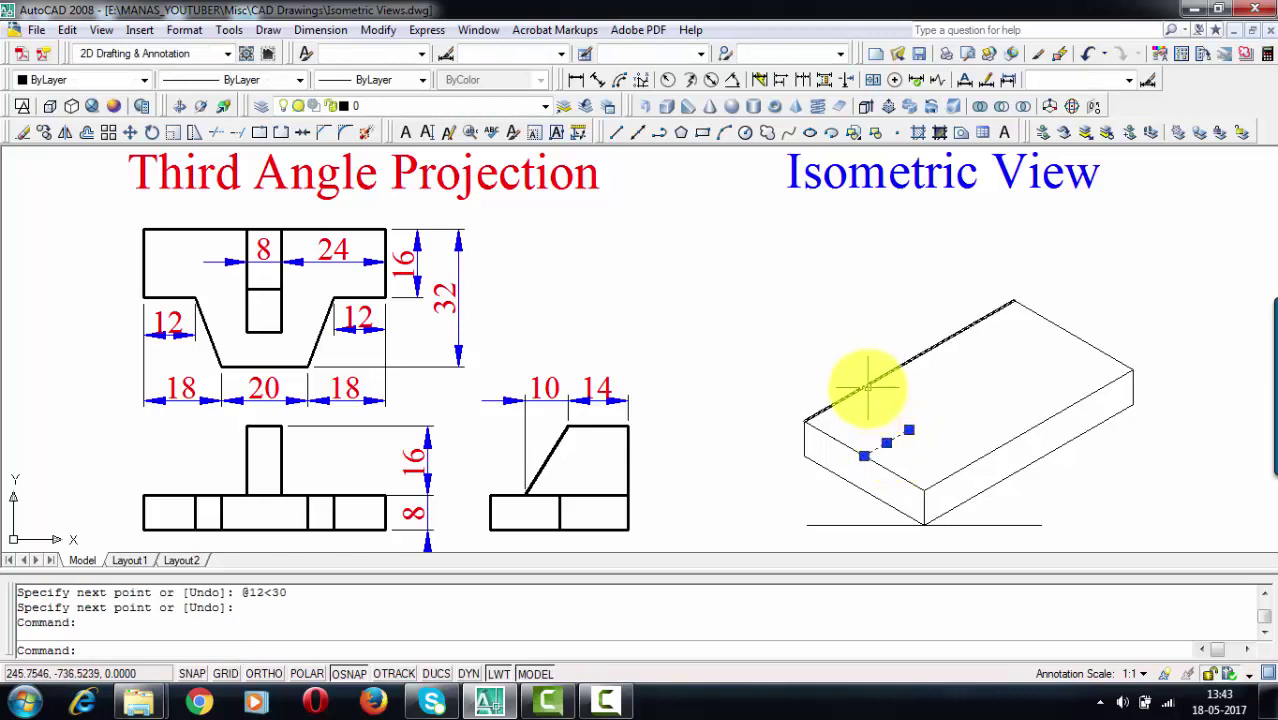
pyautogui.click(866, 387)
pyautogui.press('Escape')
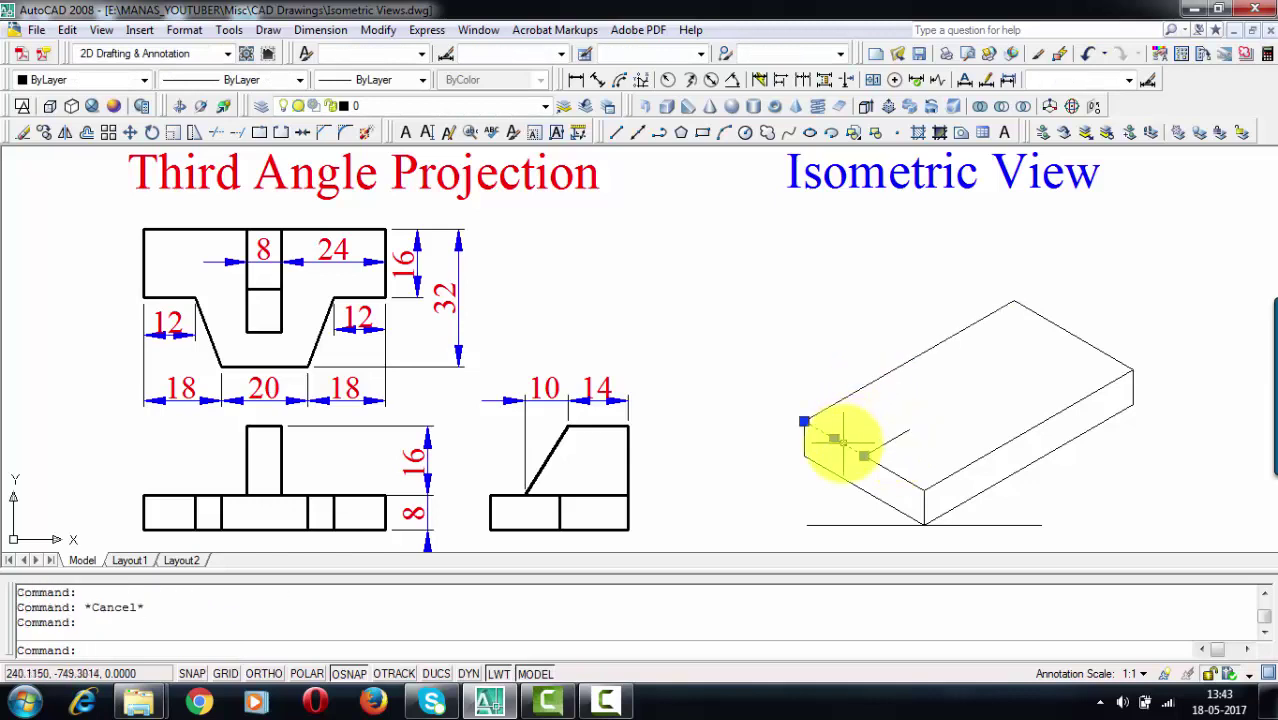
pyautogui.click(868, 457)
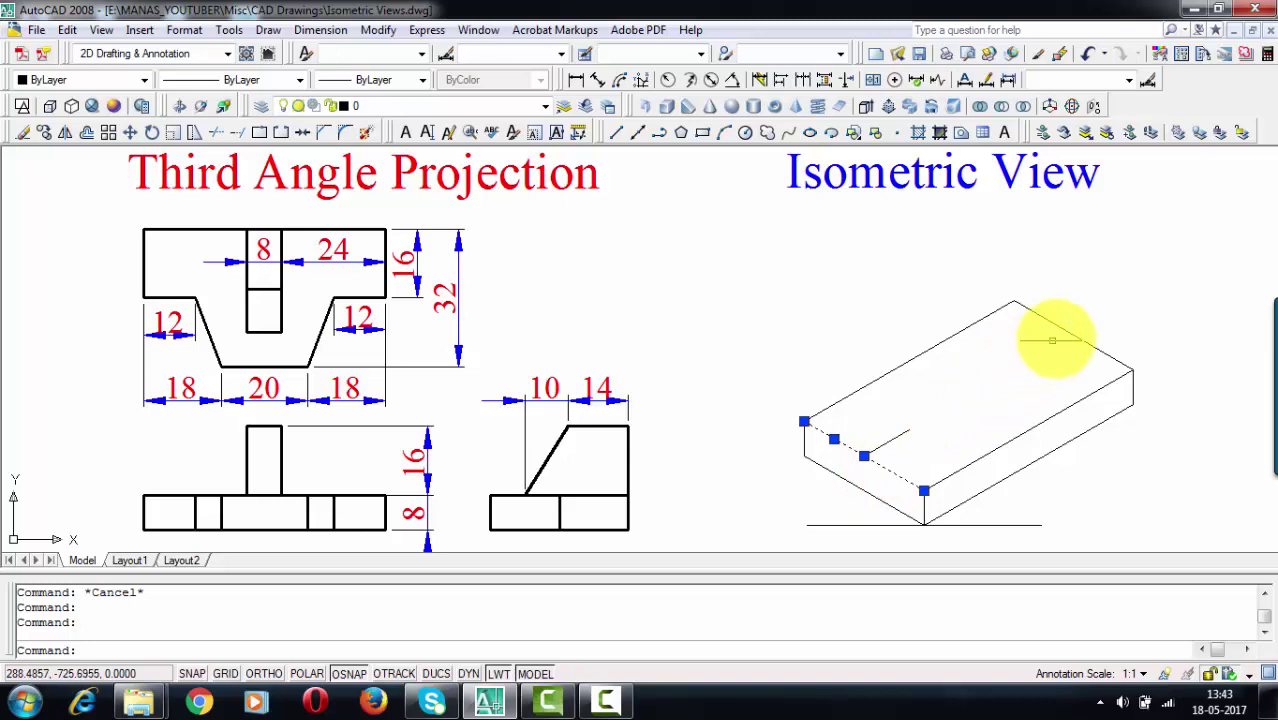
pyautogui.click(1067, 333)
pyautogui.press('Escape')
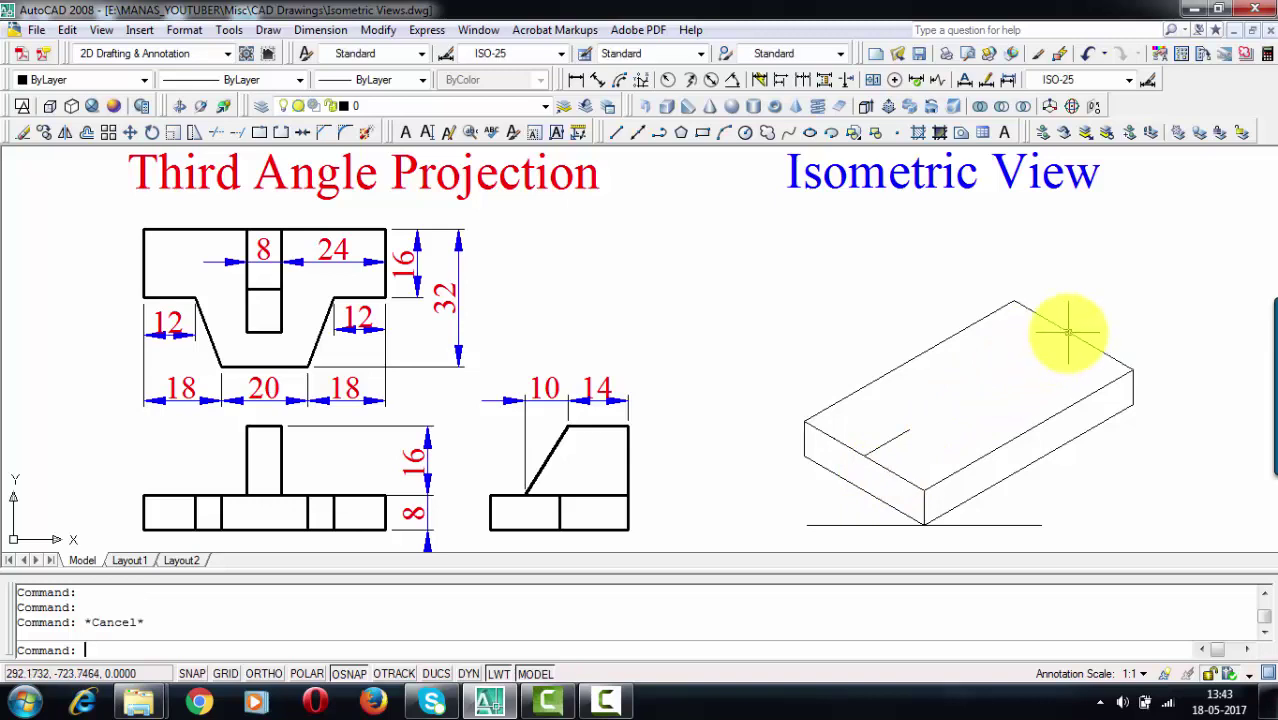
pyautogui.click(392, 231)
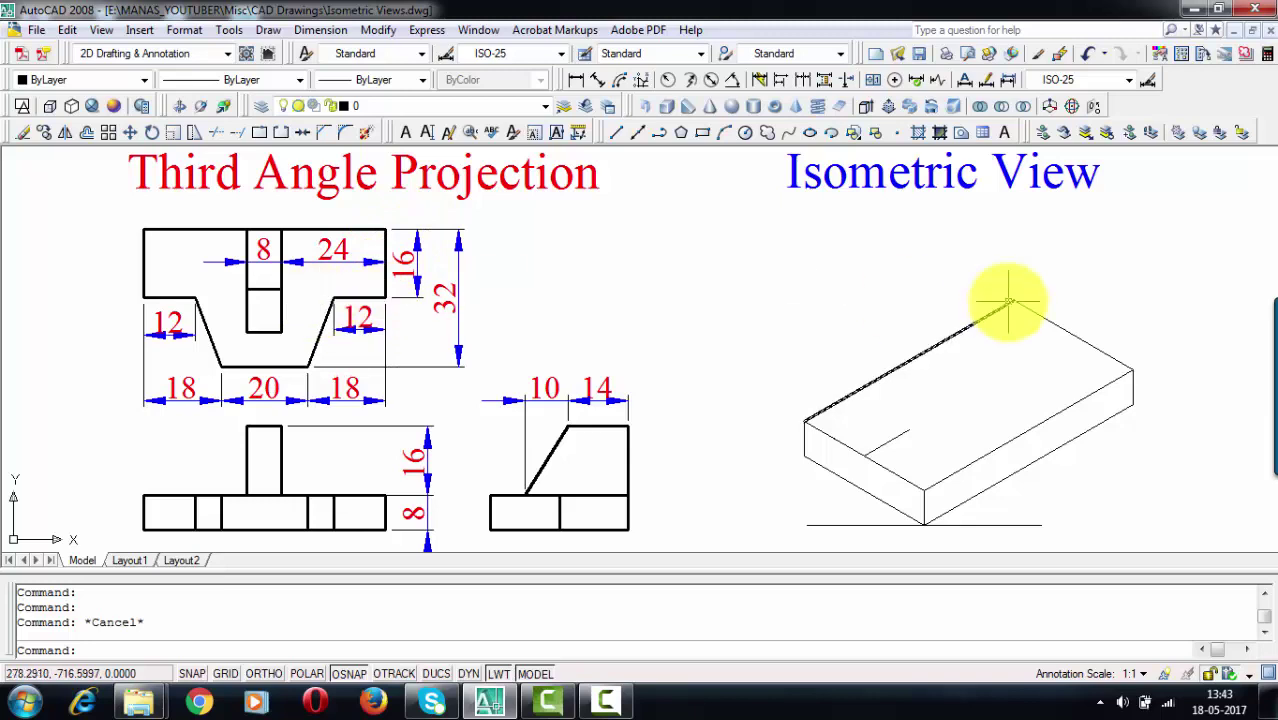
# From the box's top corner, draw 16 units at -30° then 12 units at -150°.
pyautogui.press('Return')
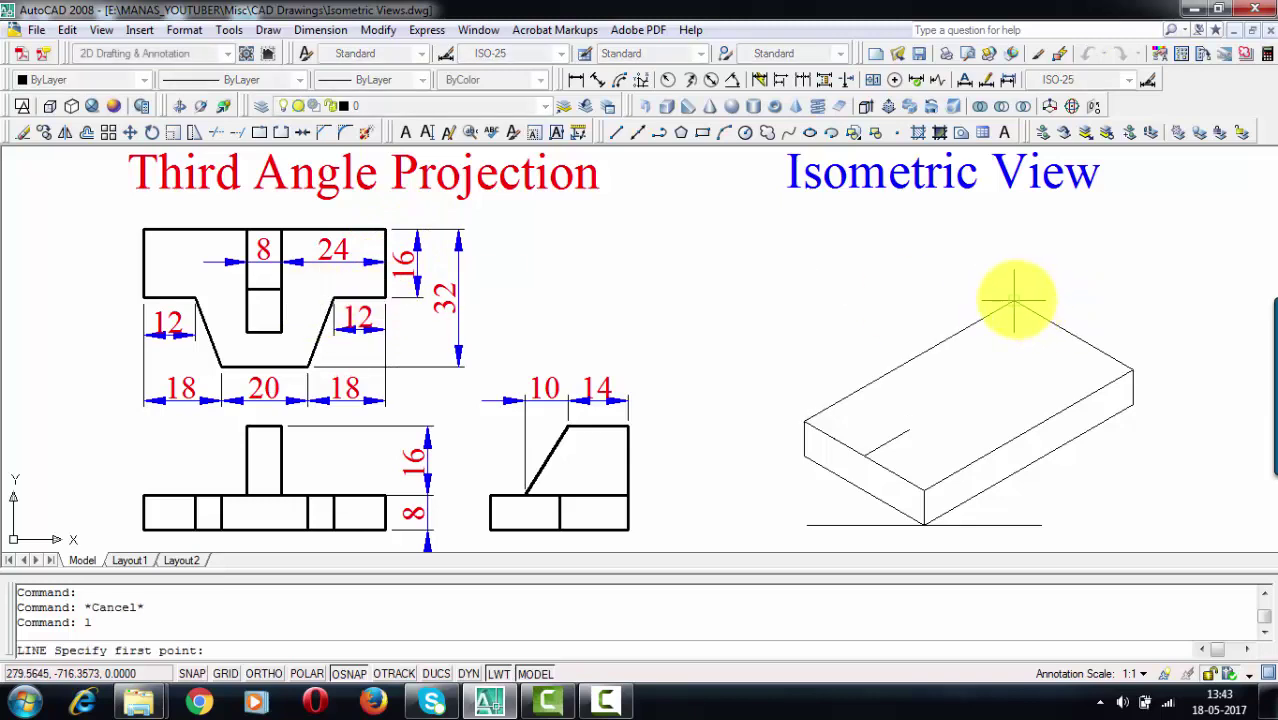
pyautogui.click(1012, 301)
pyautogui.write('@1')
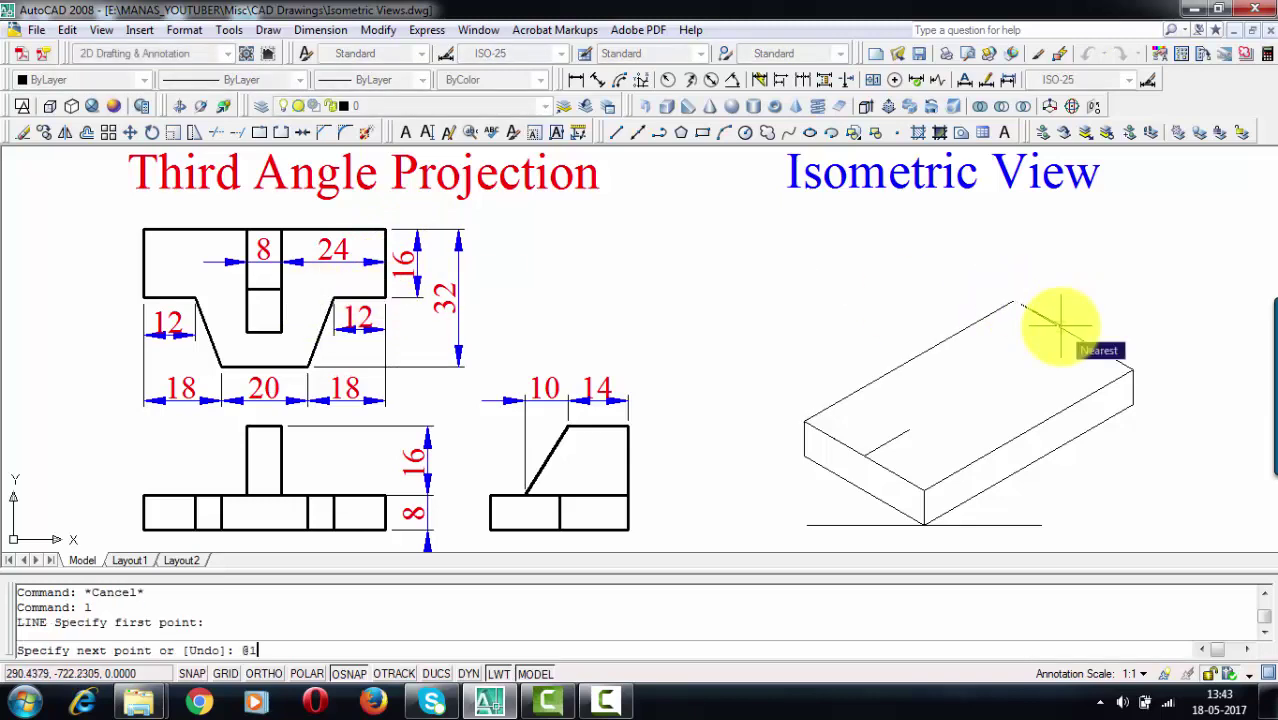
pyautogui.write('6<-30')
pyautogui.press('Return')
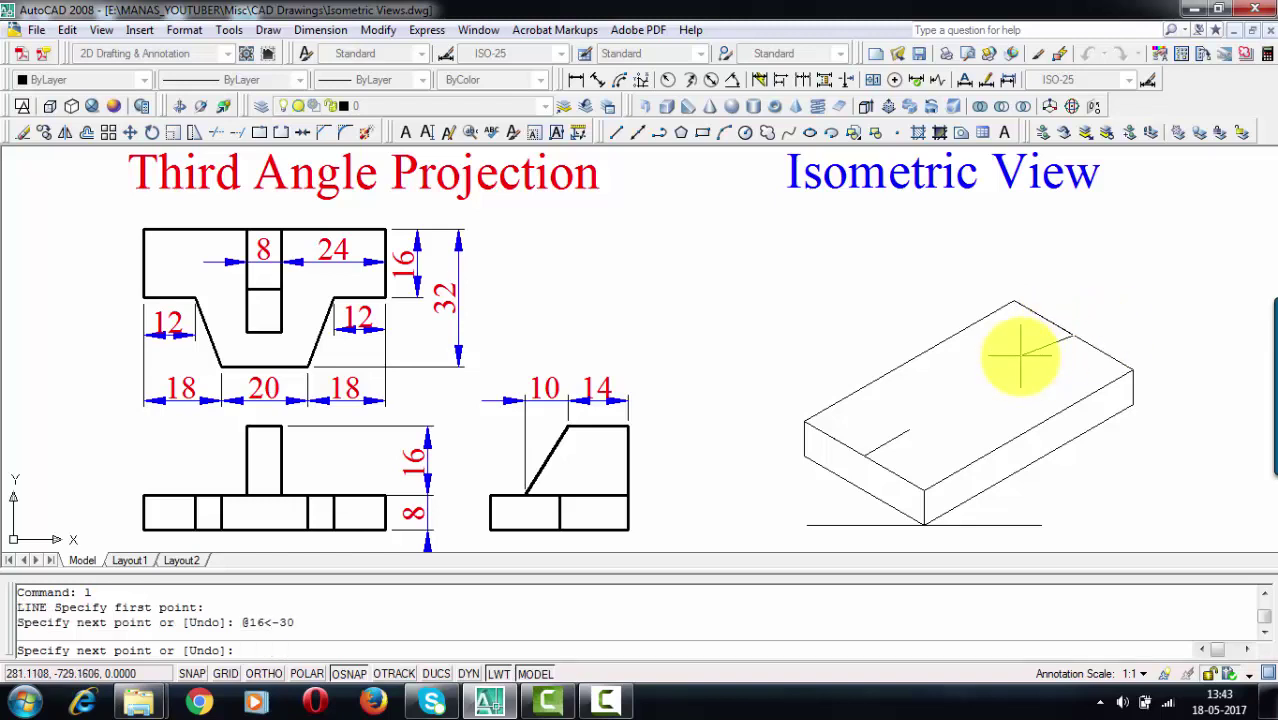
pyautogui.write('@12<-150')
pyautogui.press('Return')
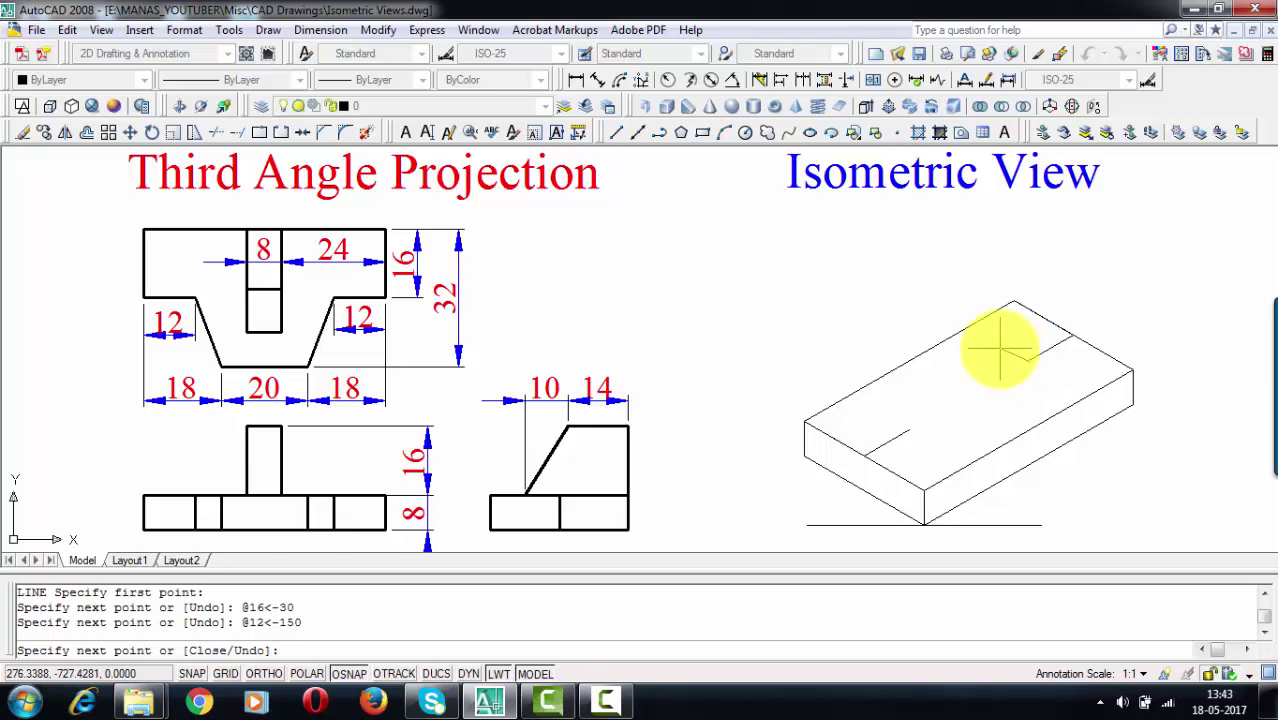
pyautogui.press('Return')
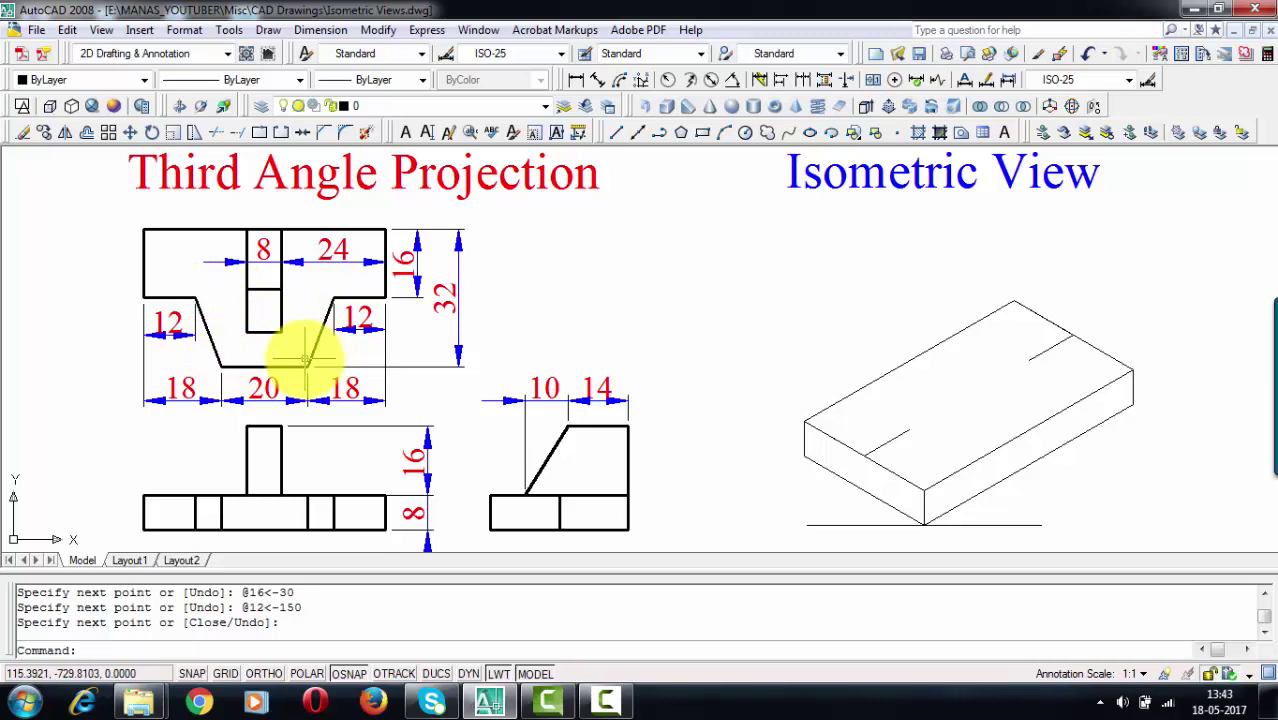
# Draw a 10-unit line at 30° from the box's right edge and select it.
pyautogui.click(1020, 430)
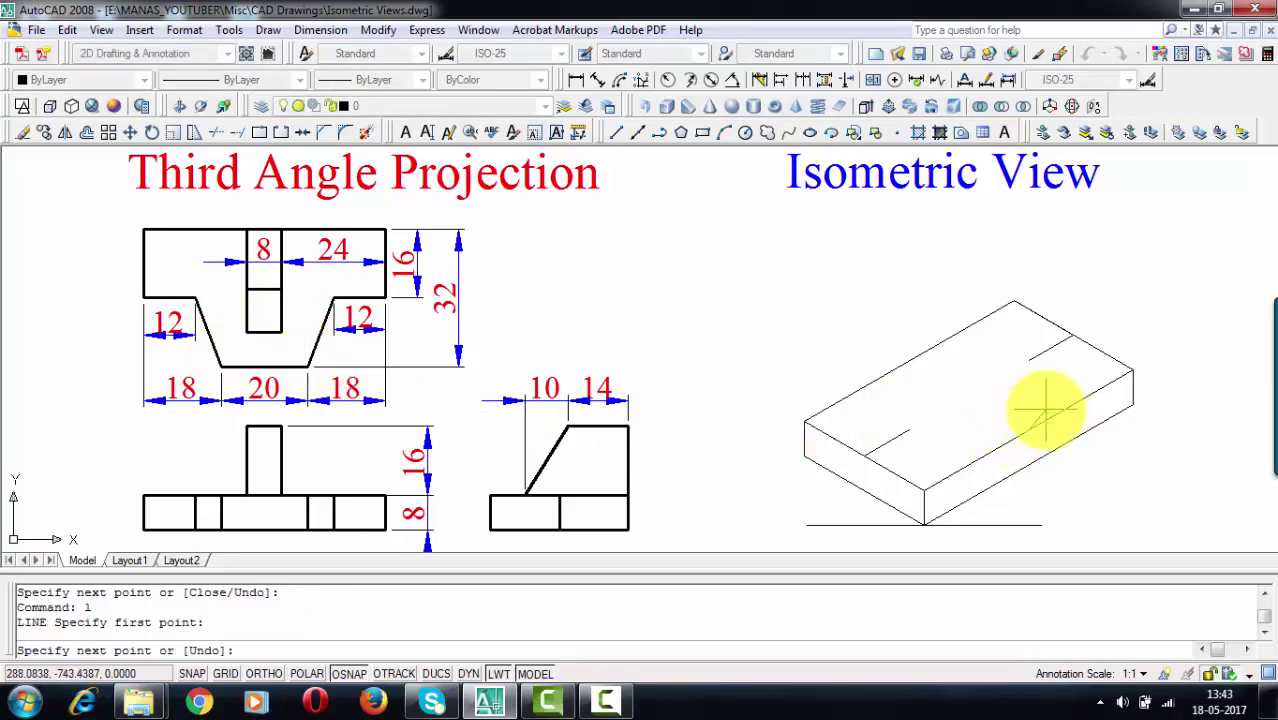
pyautogui.write('@10<')
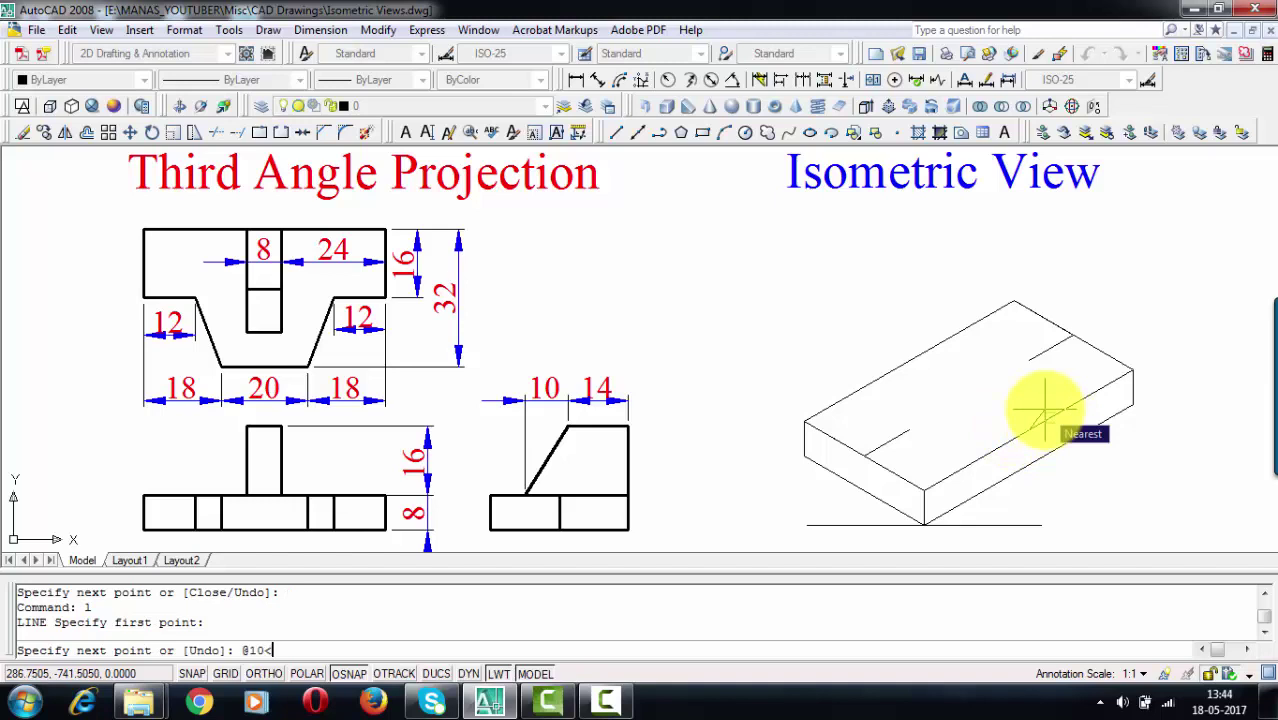
pyautogui.write('30')
pyautogui.press('Return')
pyautogui.press('Return')
pyautogui.press('Return')
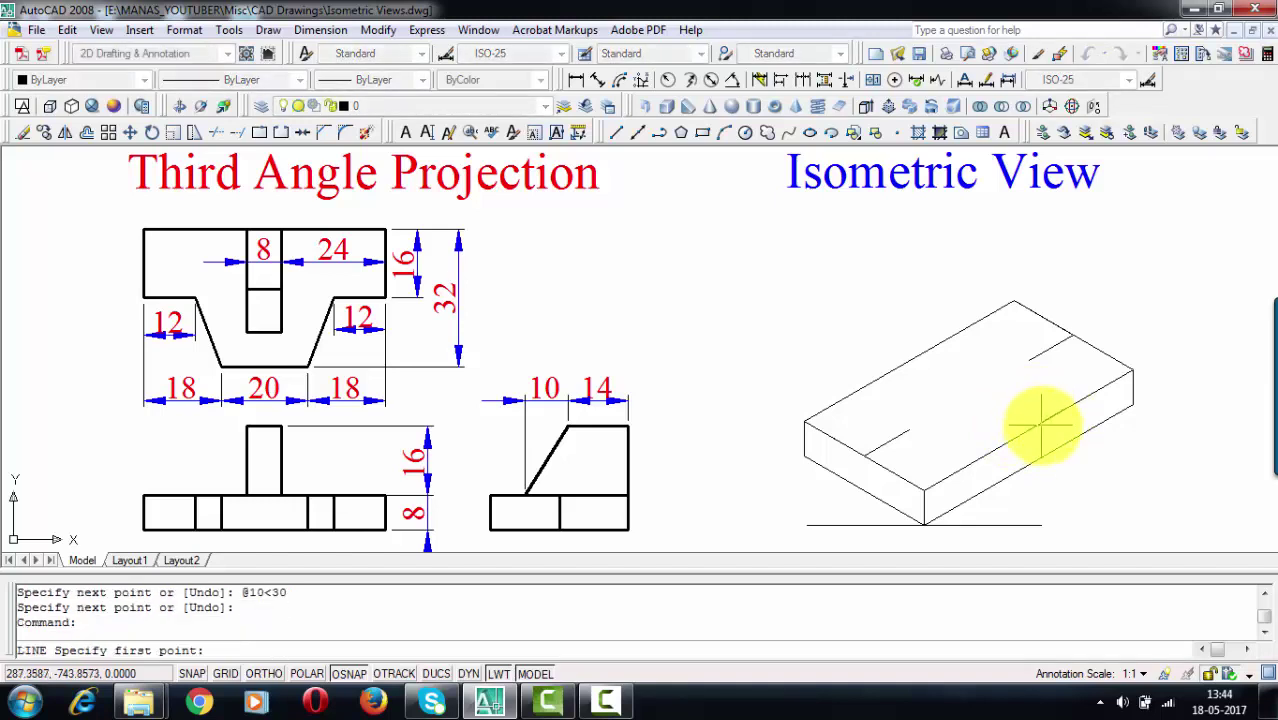
pyautogui.press('Escape')
pyautogui.click(1041, 425)
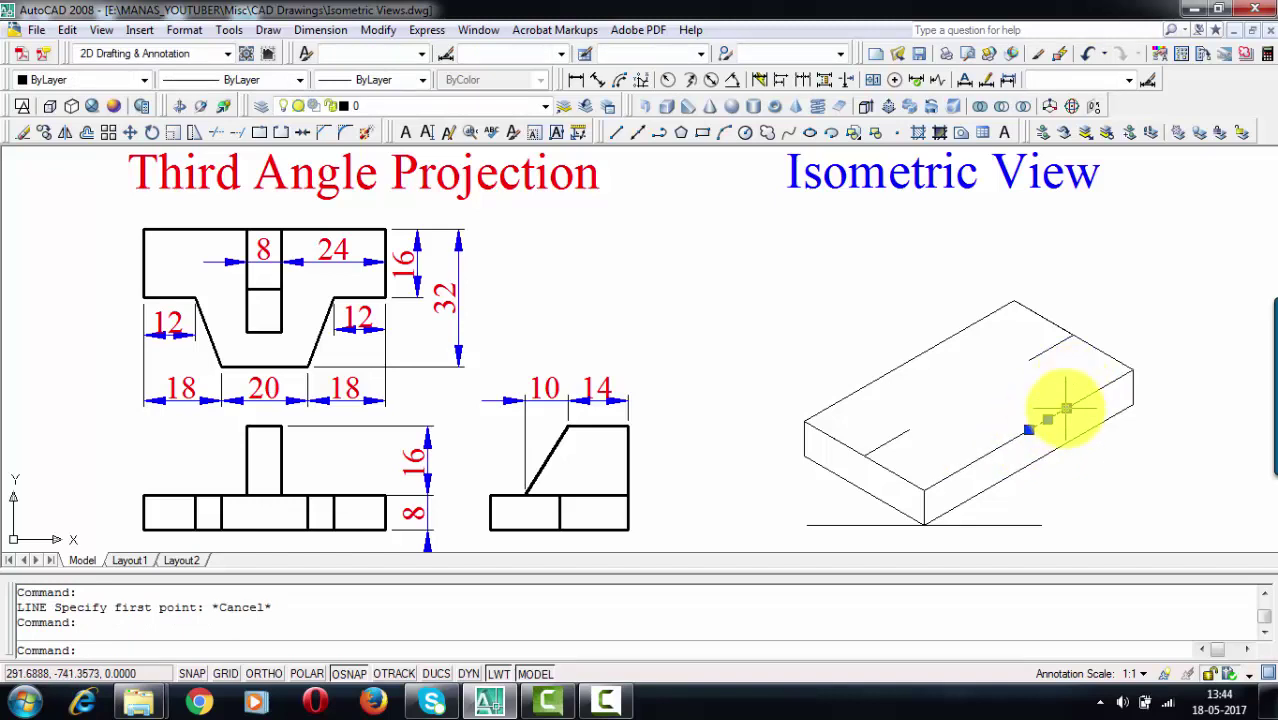
# Copy the 10-unit guide line lower on the top face and stretch its endpoint longer.
pyautogui.click(43, 133)
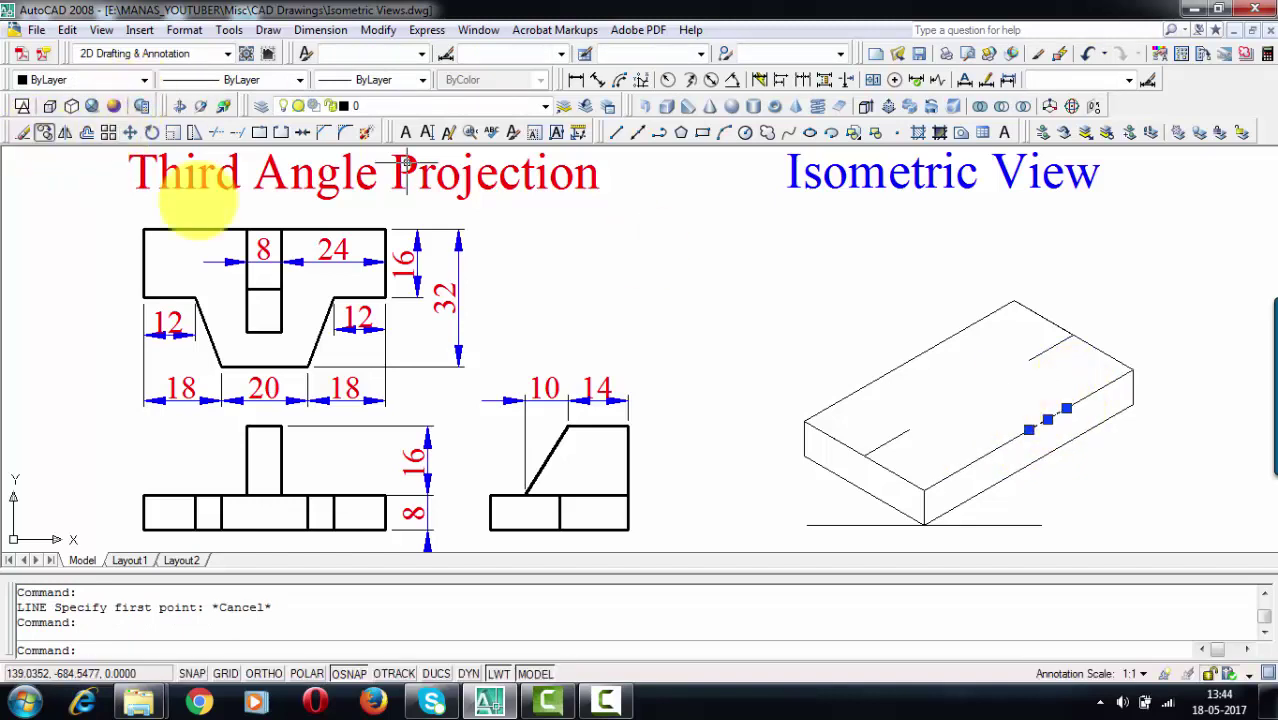
pyautogui.click(1064, 407)
pyautogui.click(1027, 430)
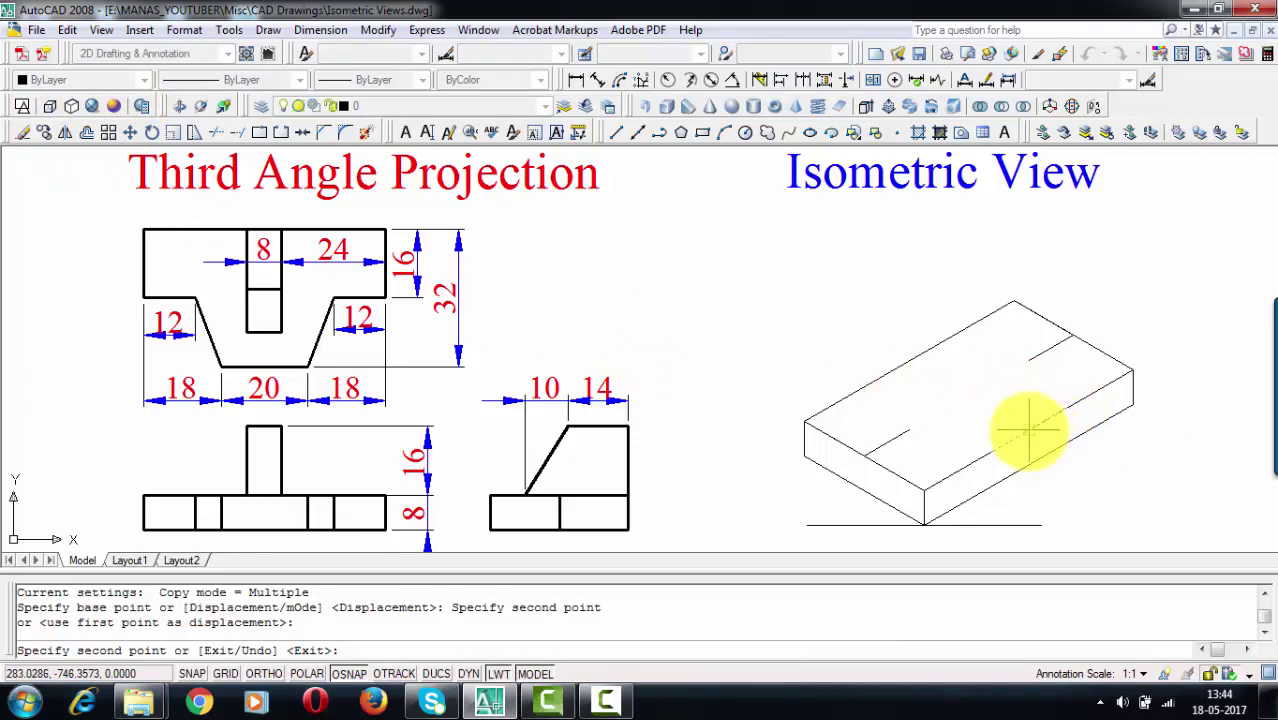
pyautogui.press('Escape')
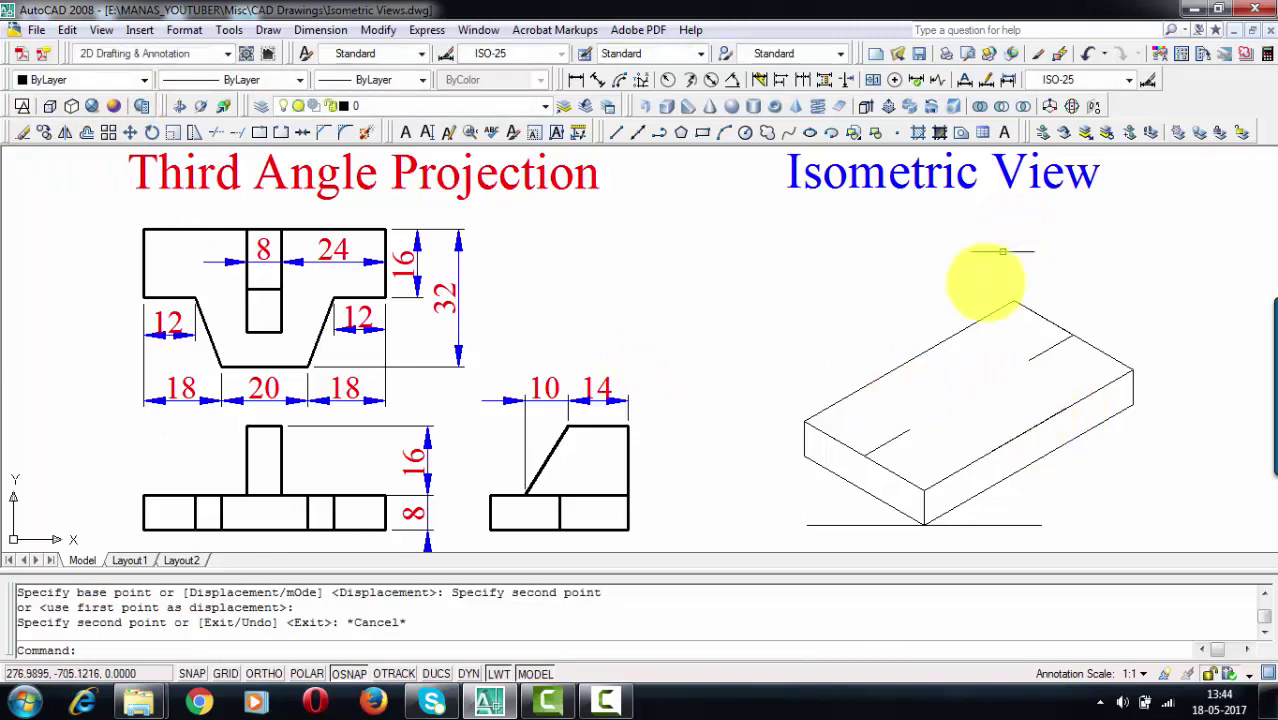
pyautogui.click(1007, 441)
pyautogui.click(1029, 430)
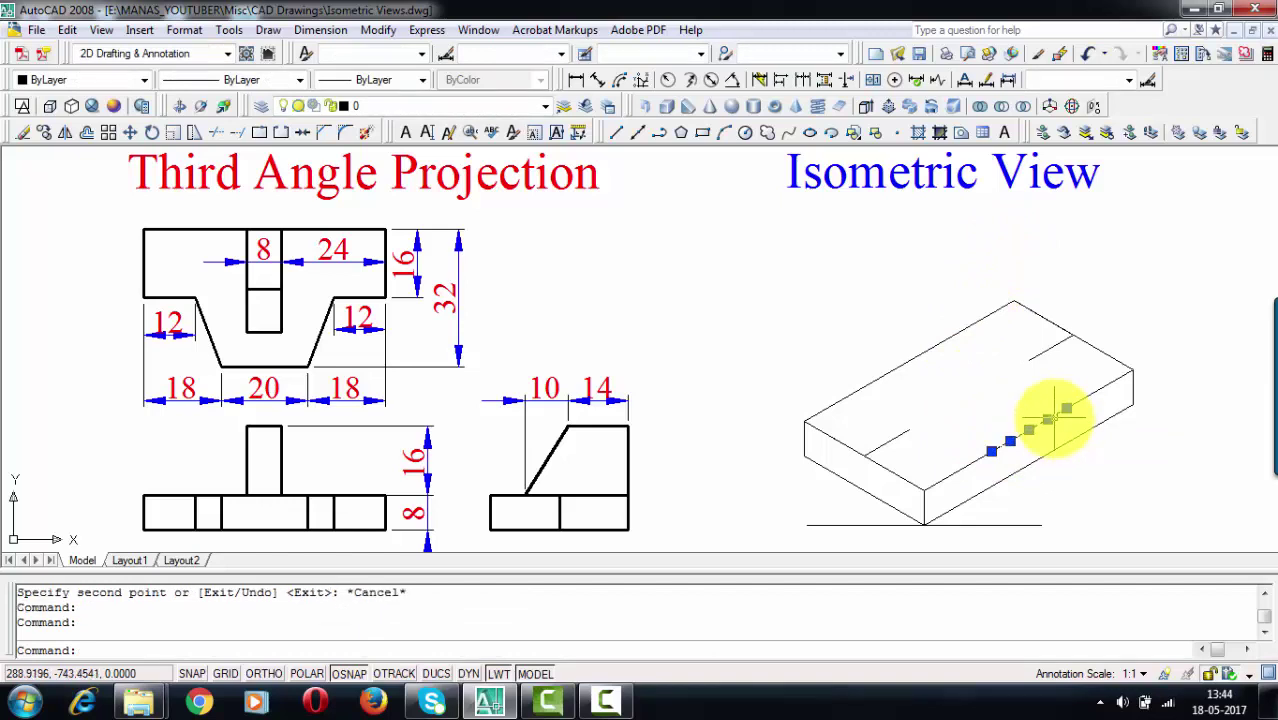
pyautogui.click(1067, 408)
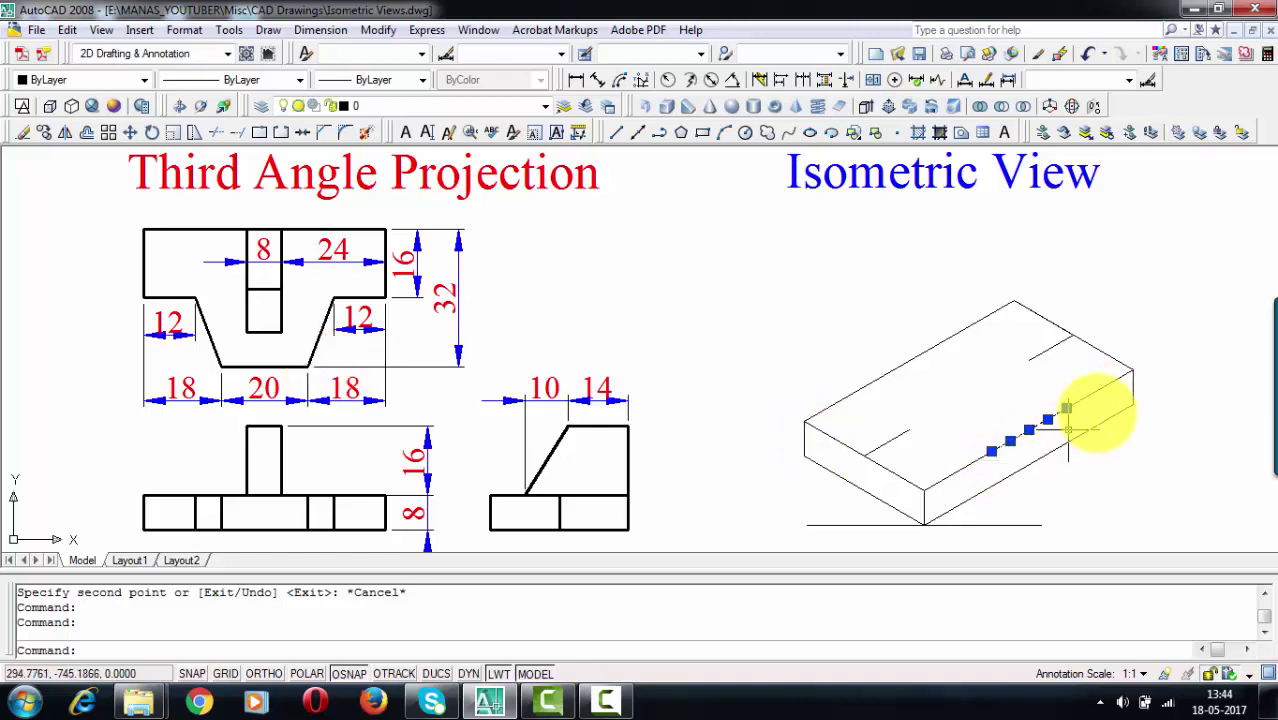
# Draw one line from the front edge to the guide mark and another from the back mark to the lower right guide line.
pyautogui.write('l')
pyautogui.press('Return')
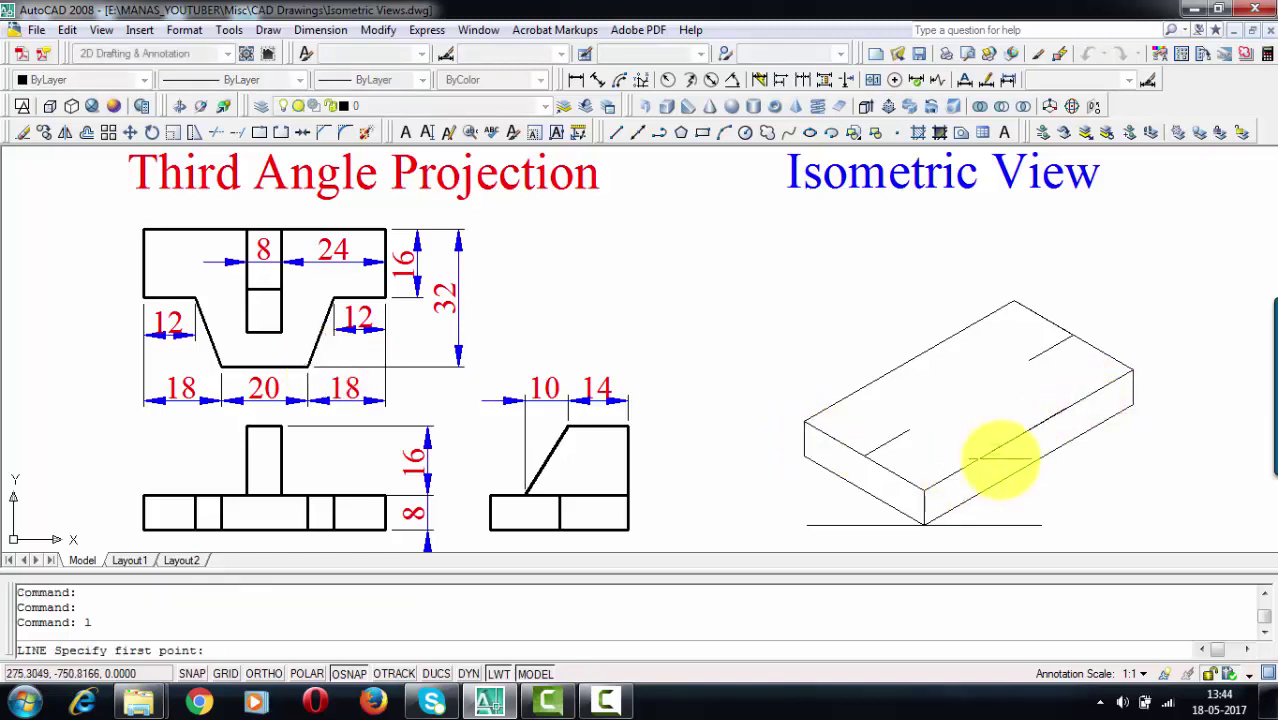
pyautogui.click(990, 453)
pyautogui.click(907, 430)
pyautogui.press('Return')
pyautogui.write('l')
pyautogui.press('Return')
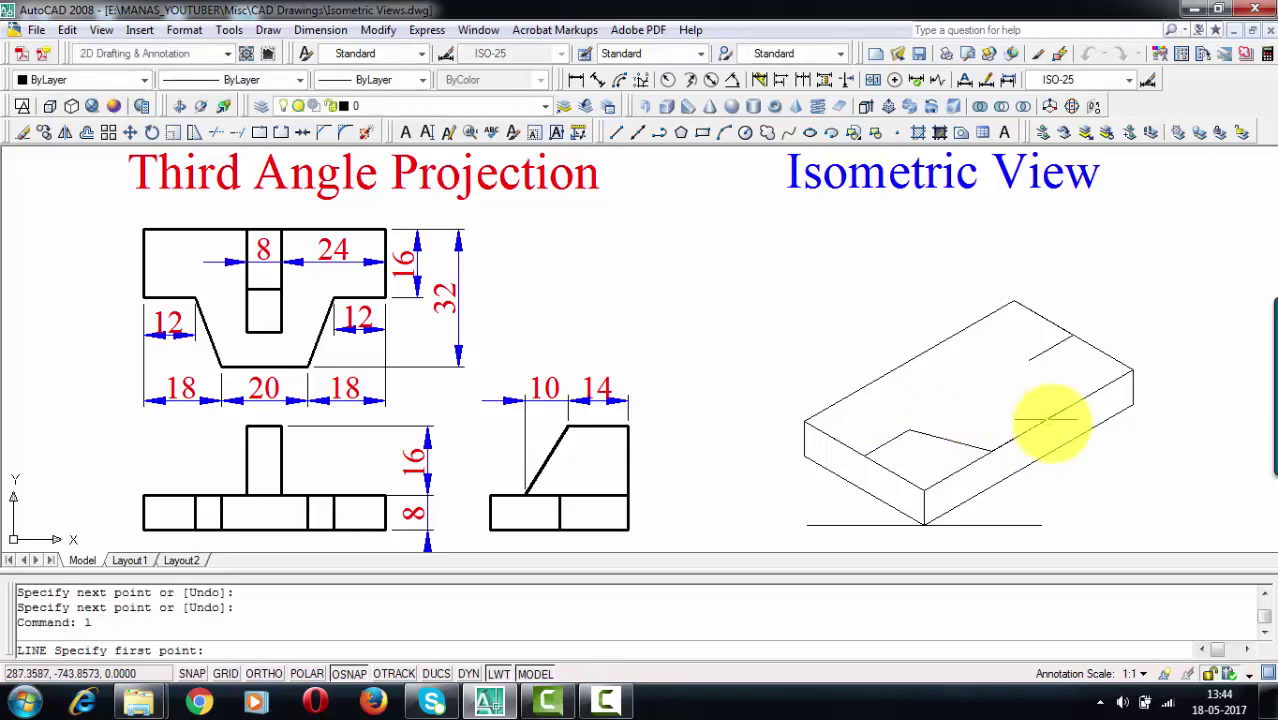
pyautogui.click(1030, 358)
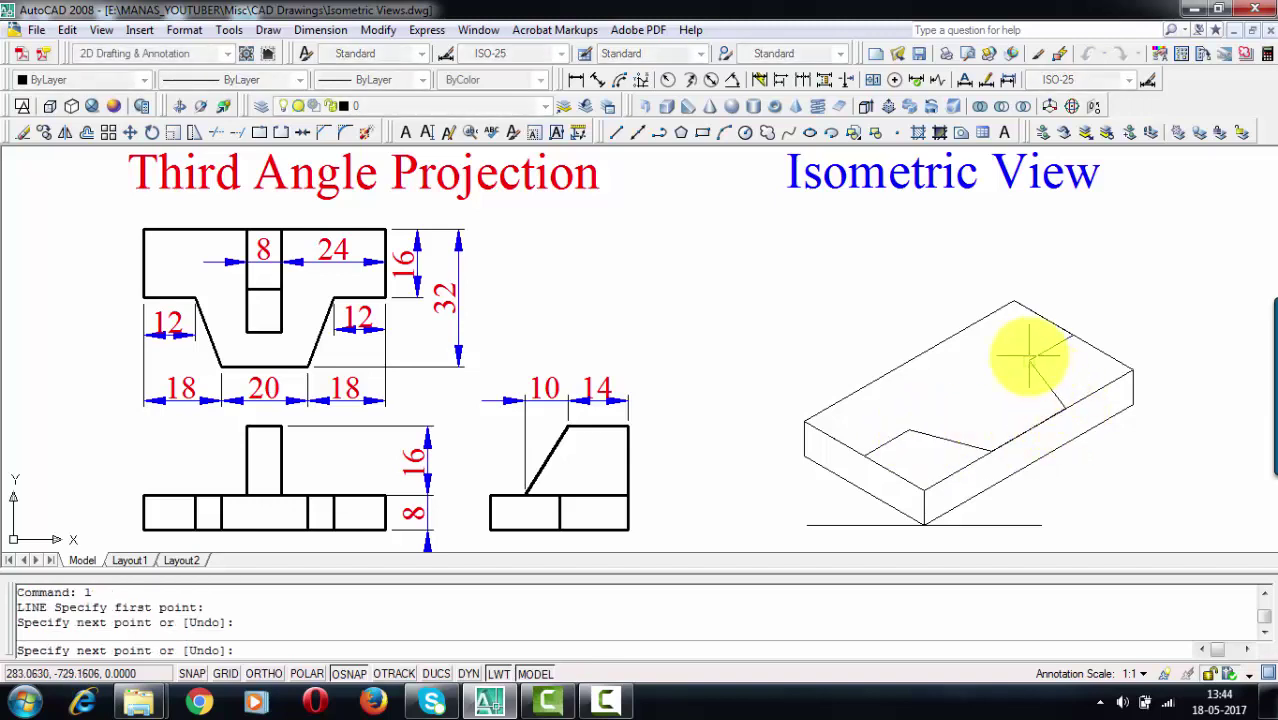
pyautogui.click(1064, 408)
pyautogui.press('Return')
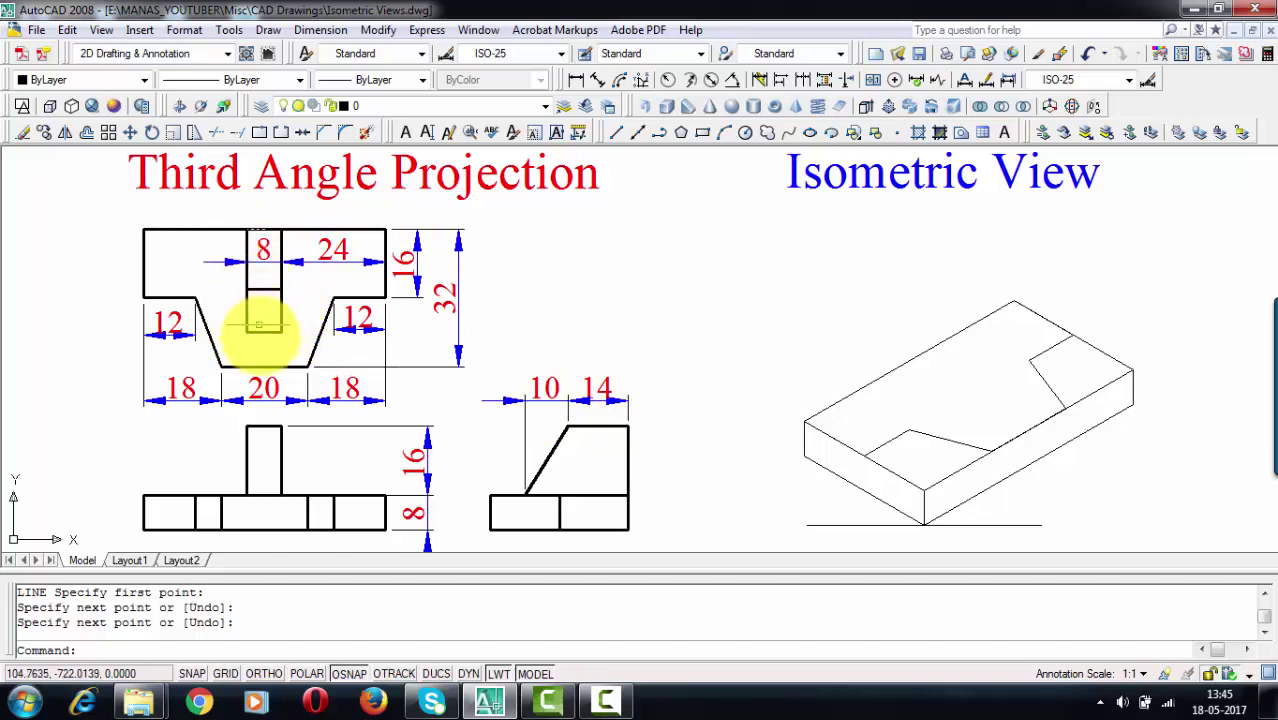
# From the box's top vertex, draw 24 units at -150° then 14 units at -30°.
pyautogui.write('l')
pyautogui.press('Return')
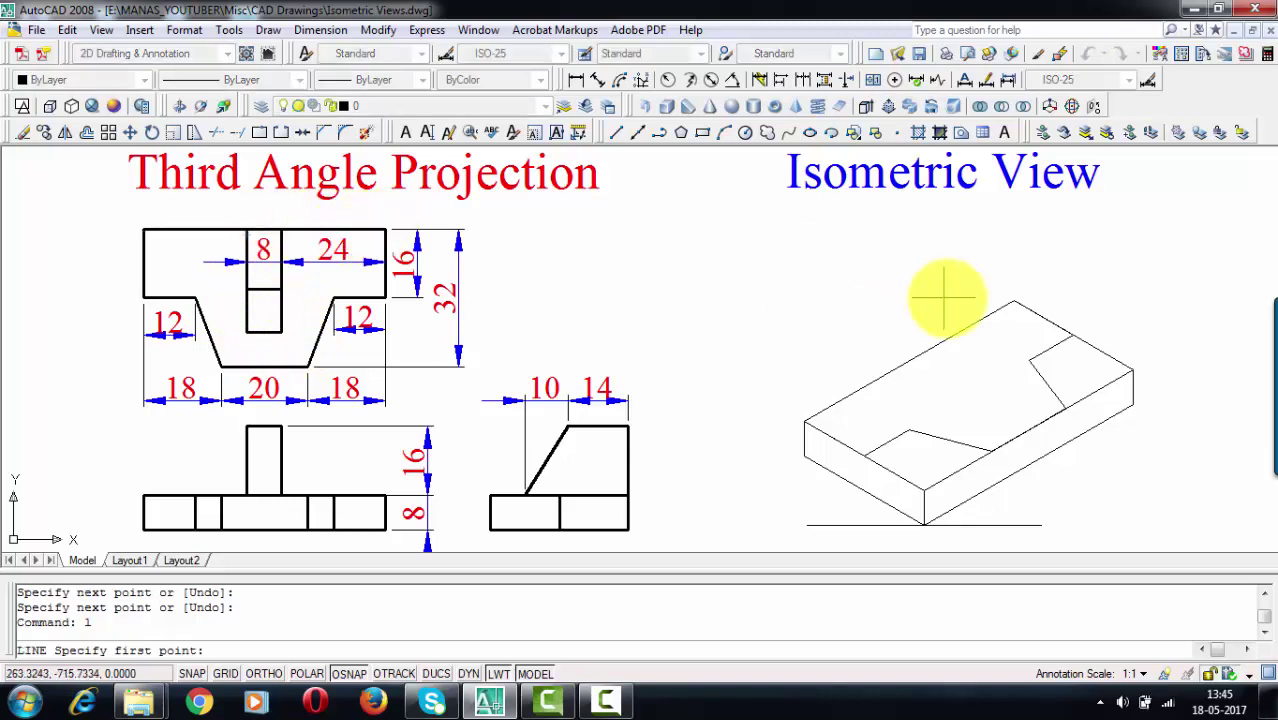
pyautogui.click(1013, 302)
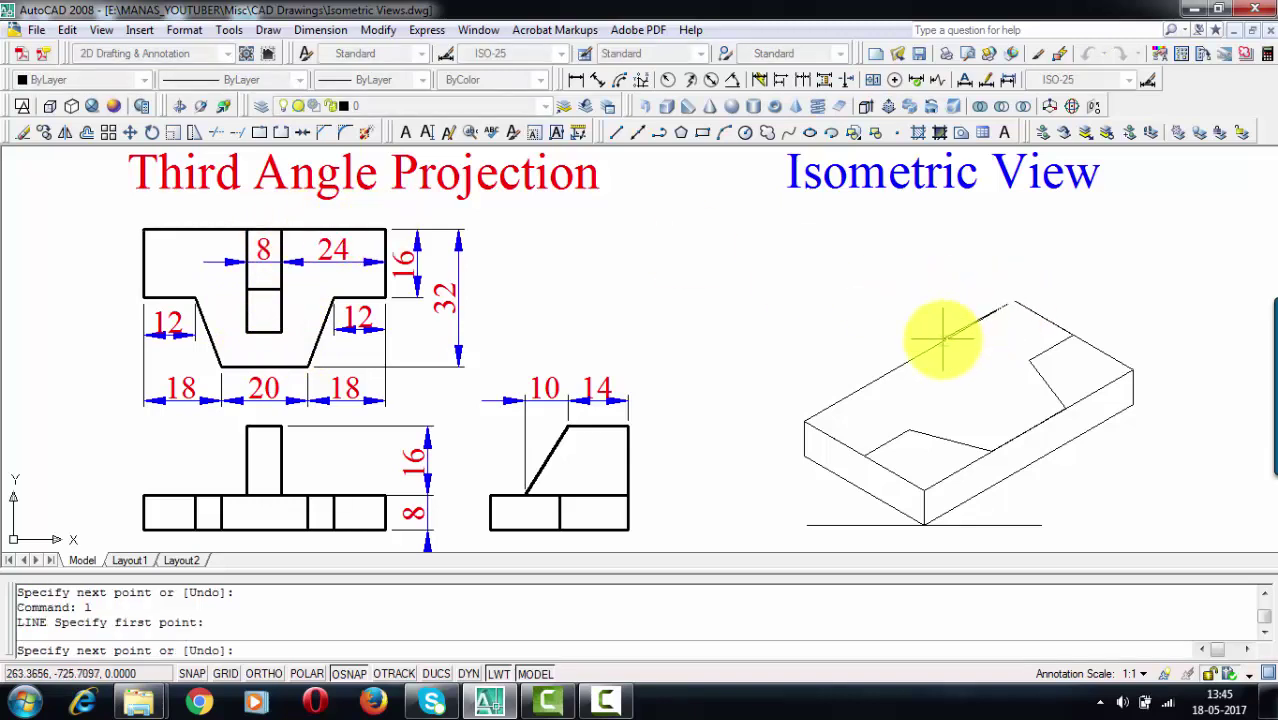
pyautogui.write('@24<-150')
pyautogui.press('Return')
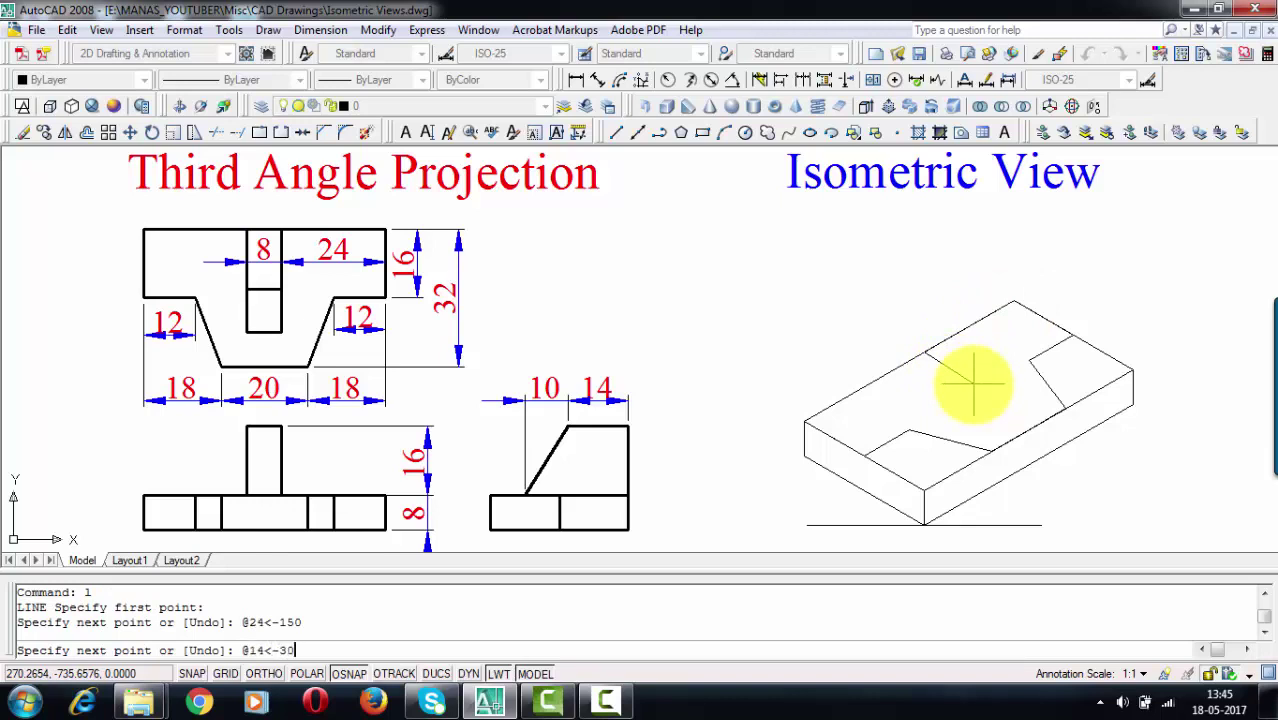
pyautogui.write('@14<-30')
pyautogui.press('Return')
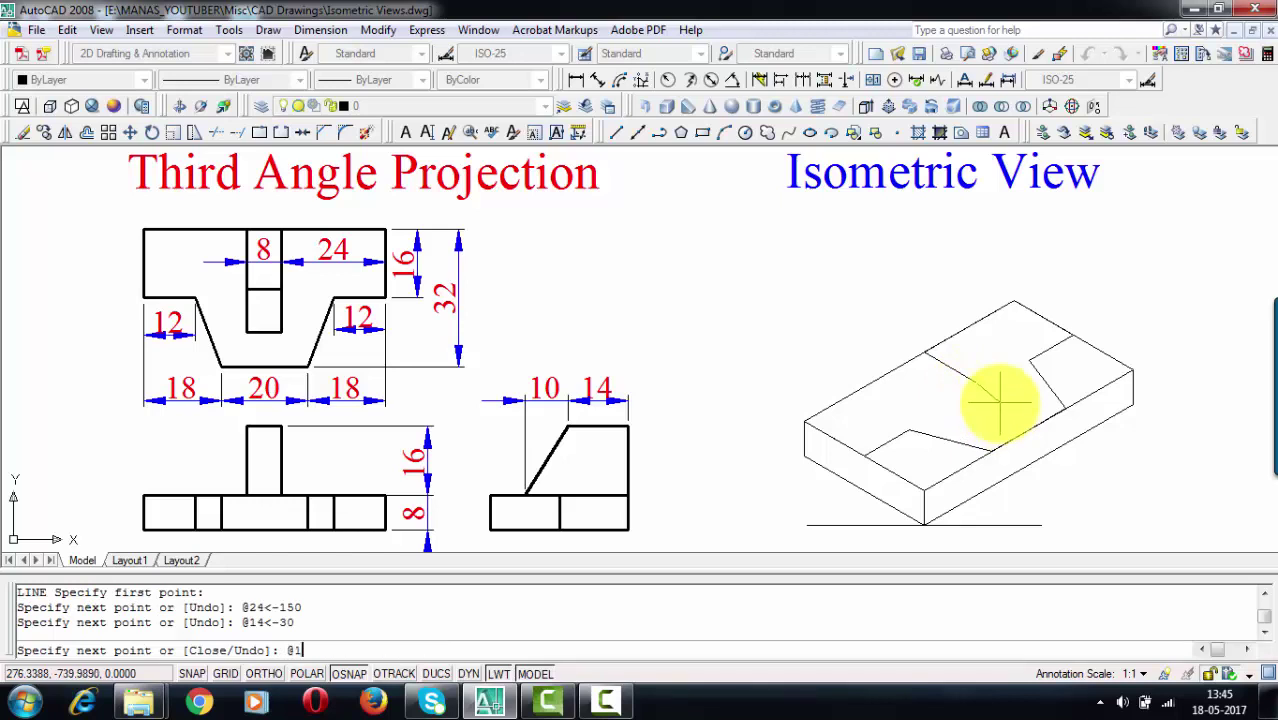
# Continue the recess outline with 10, 8, 10 and 14-unit edges and end the line.
pyautogui.press('Return')
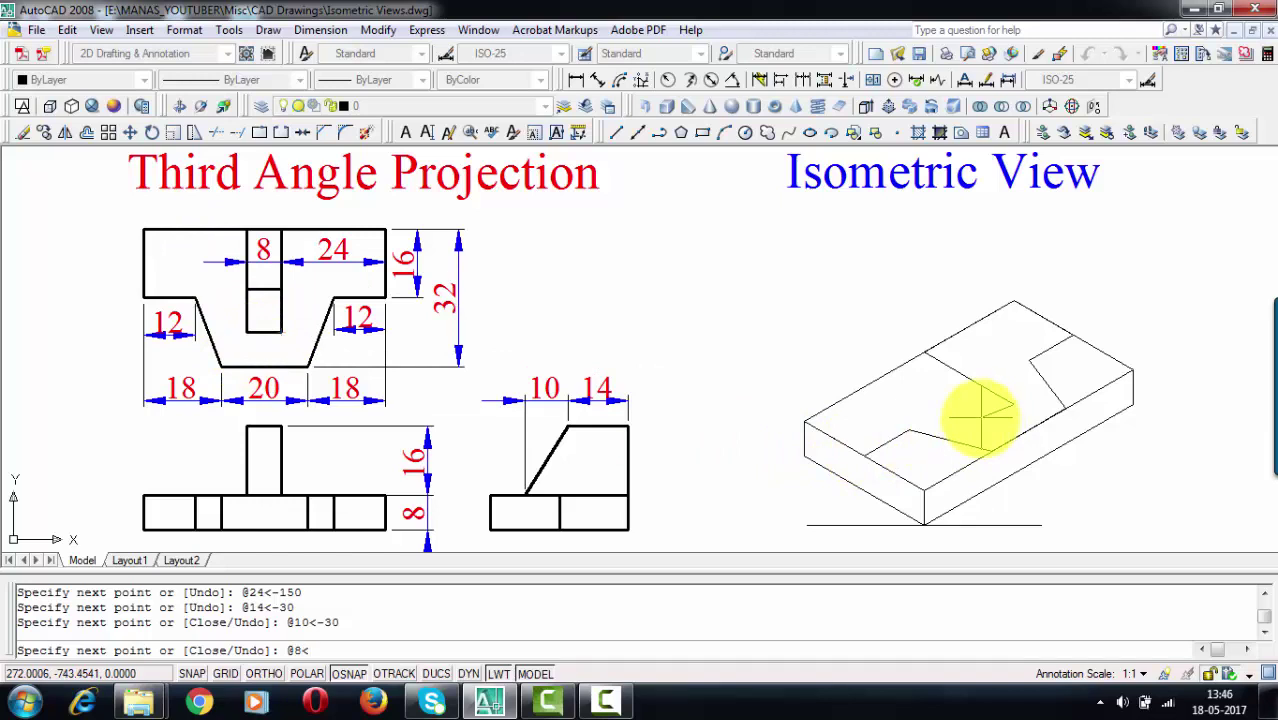
pyautogui.write('@8<-150')
pyautogui.press('Return')
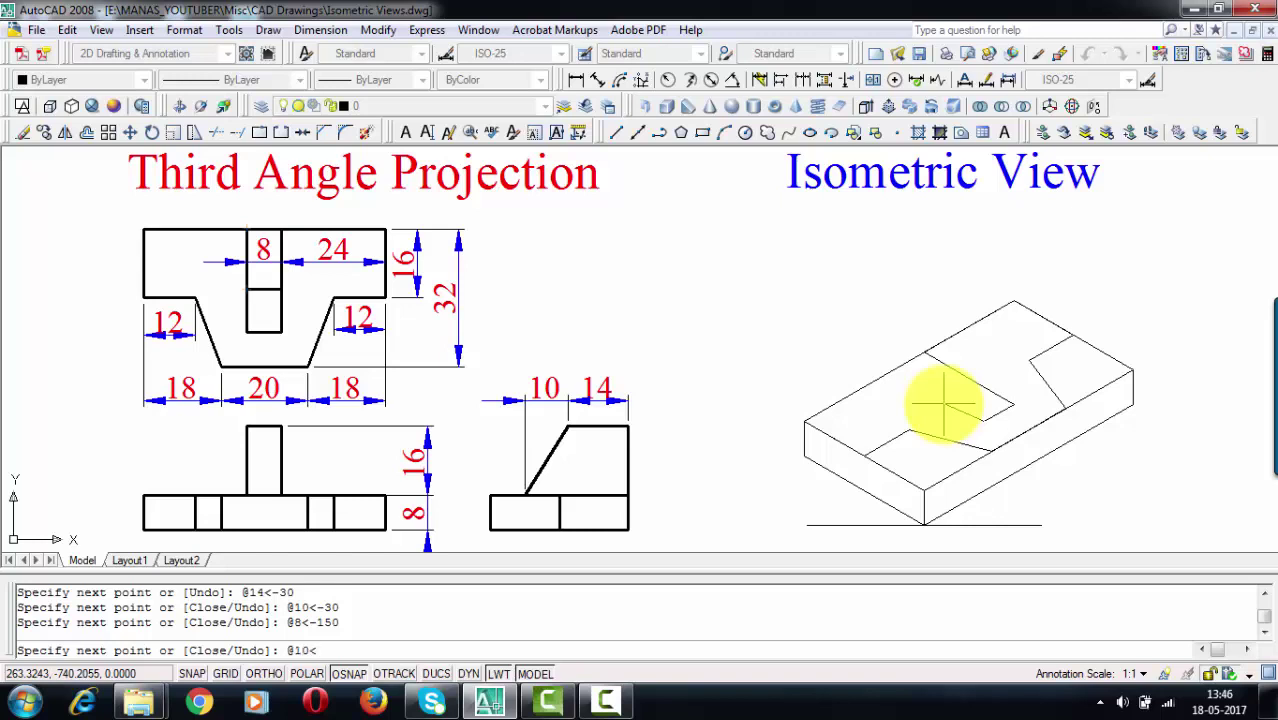
pyautogui.press('Return')
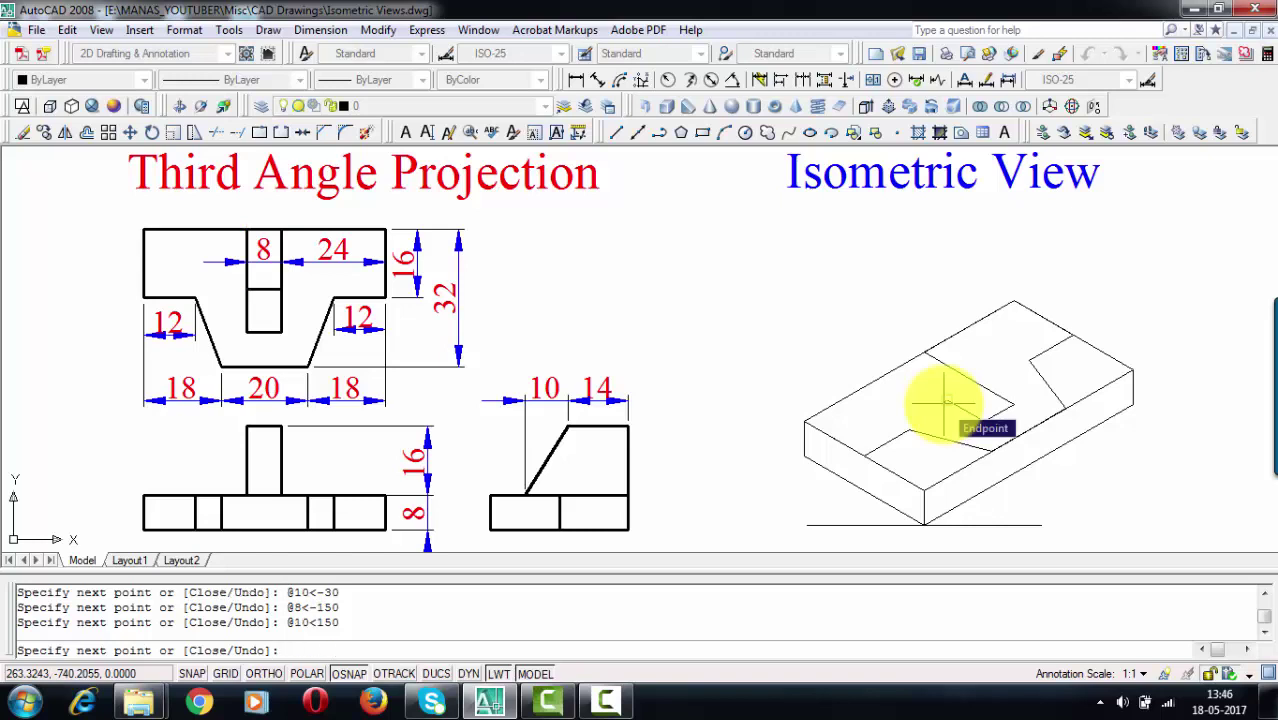
pyautogui.write('@14<150')
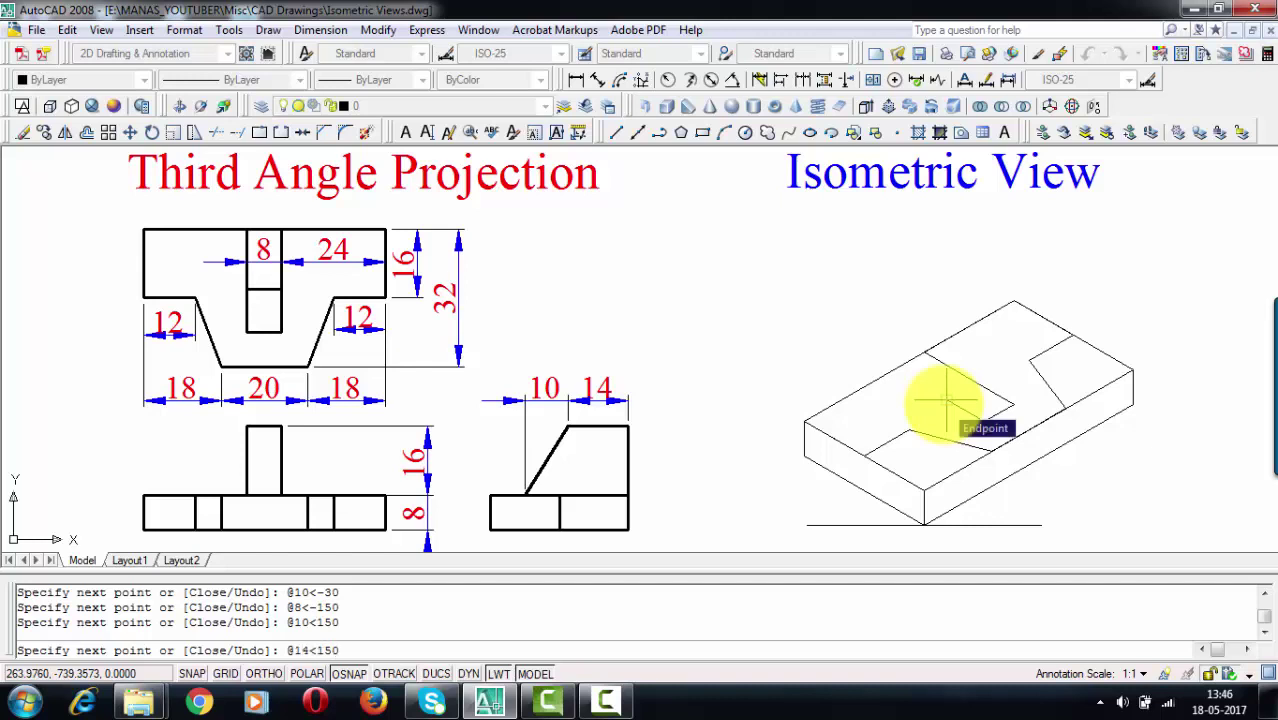
pyautogui.press('Return')
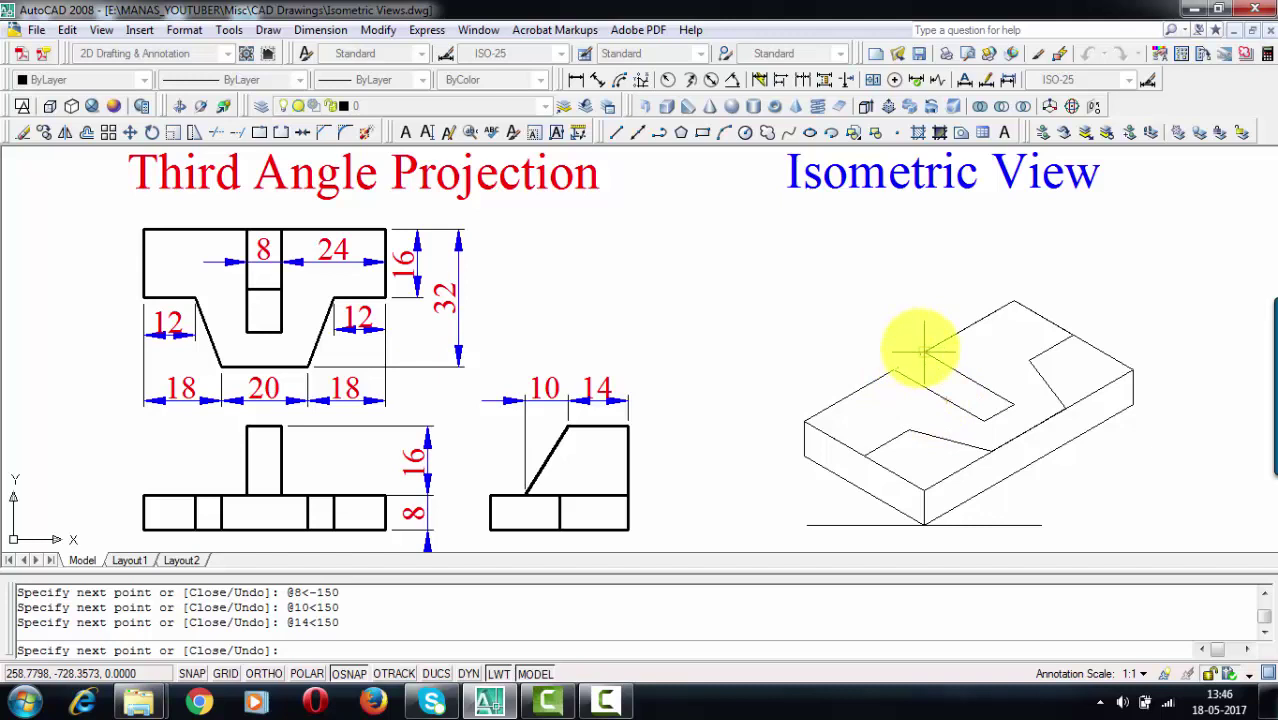
pyautogui.press('Return')
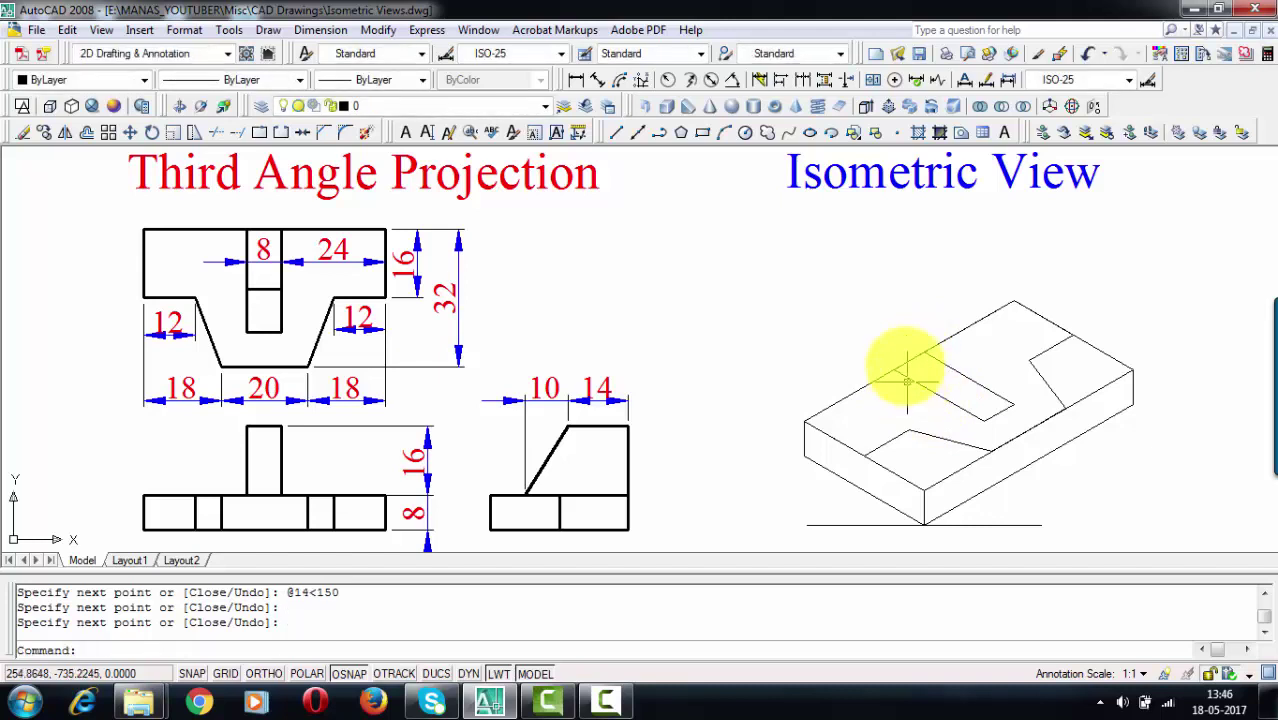
pyautogui.click(906, 358)
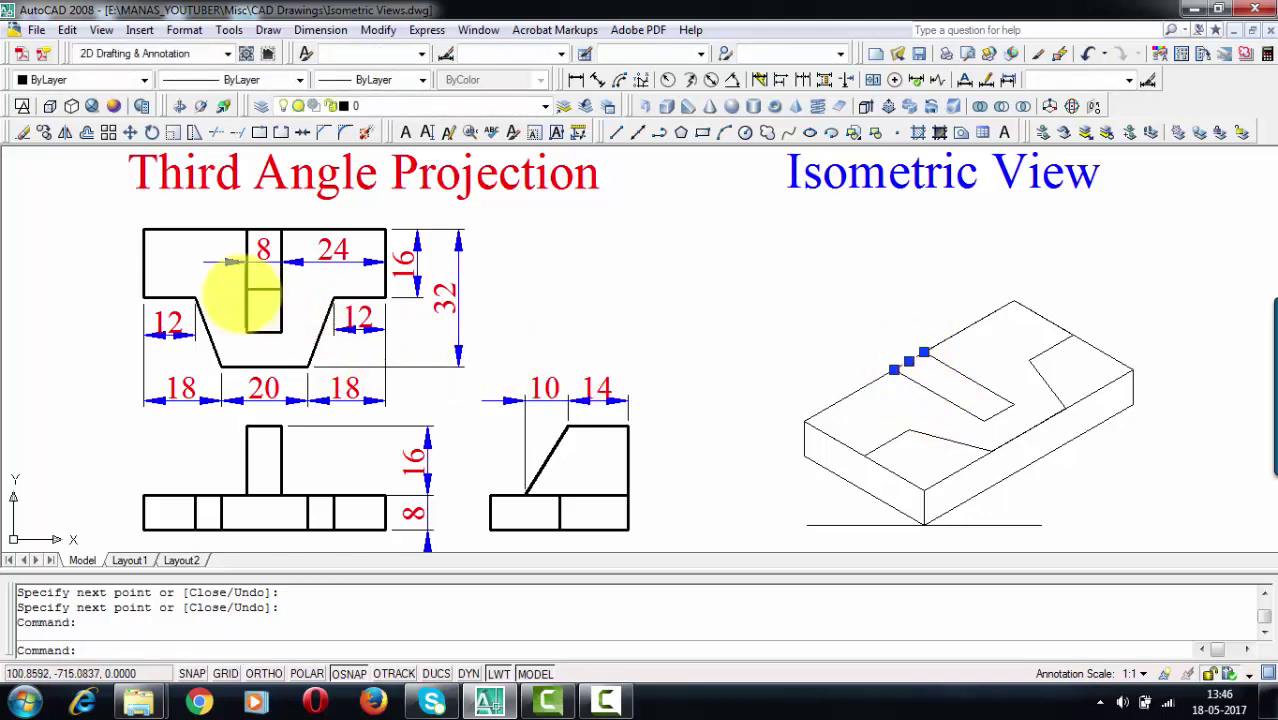
# Copy the selected top-face edge line across the recess.
pyautogui.click(44, 131)
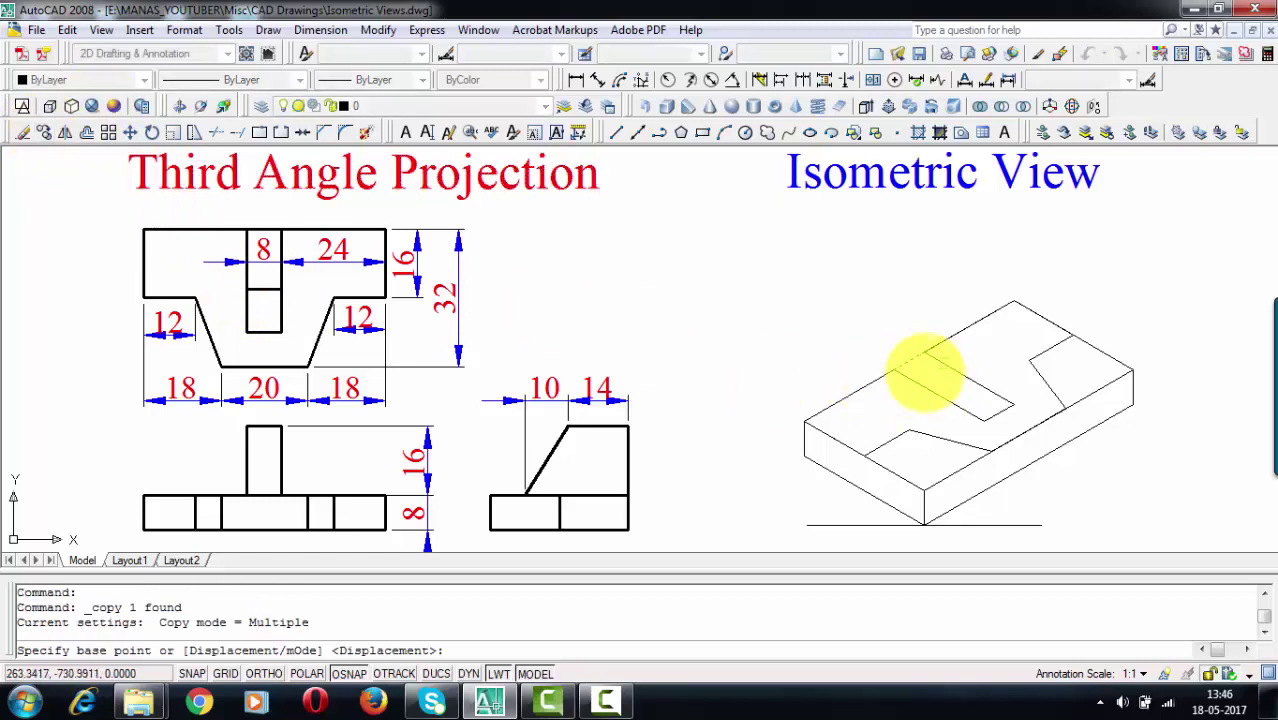
pyautogui.click(893, 369)
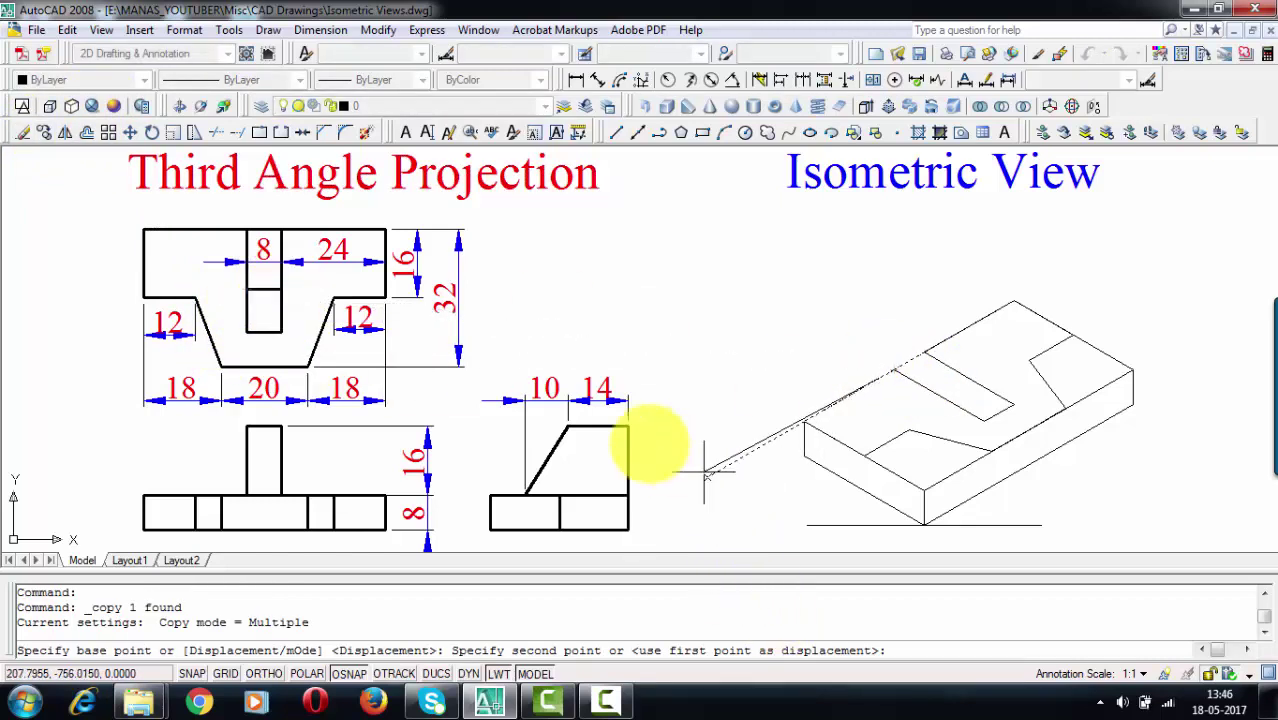
pyautogui.click(950, 398)
pyautogui.press('Escape')
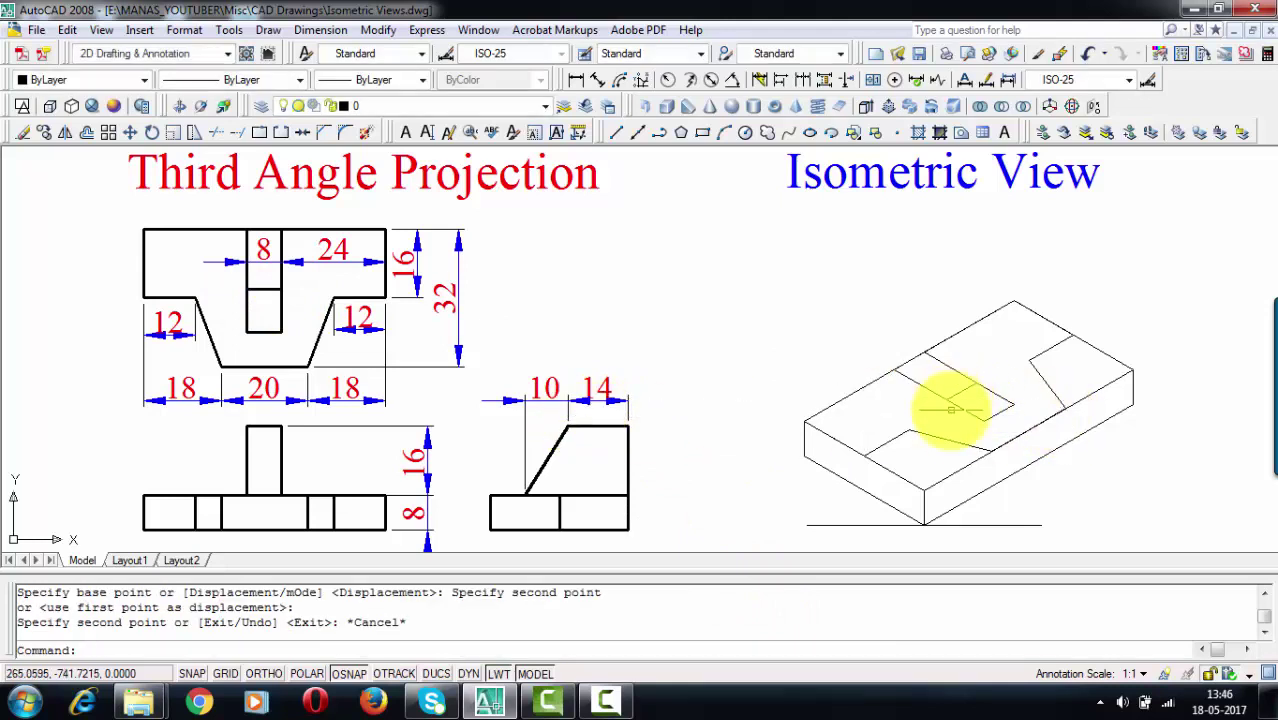
# Start a 14-unit line near the recess, then cancel it unfinished.
pyautogui.write('l')
pyautogui.press('Return')
pyautogui.click(882, 343)
pyautogui.write('@14')
pyautogui.press('Escape')
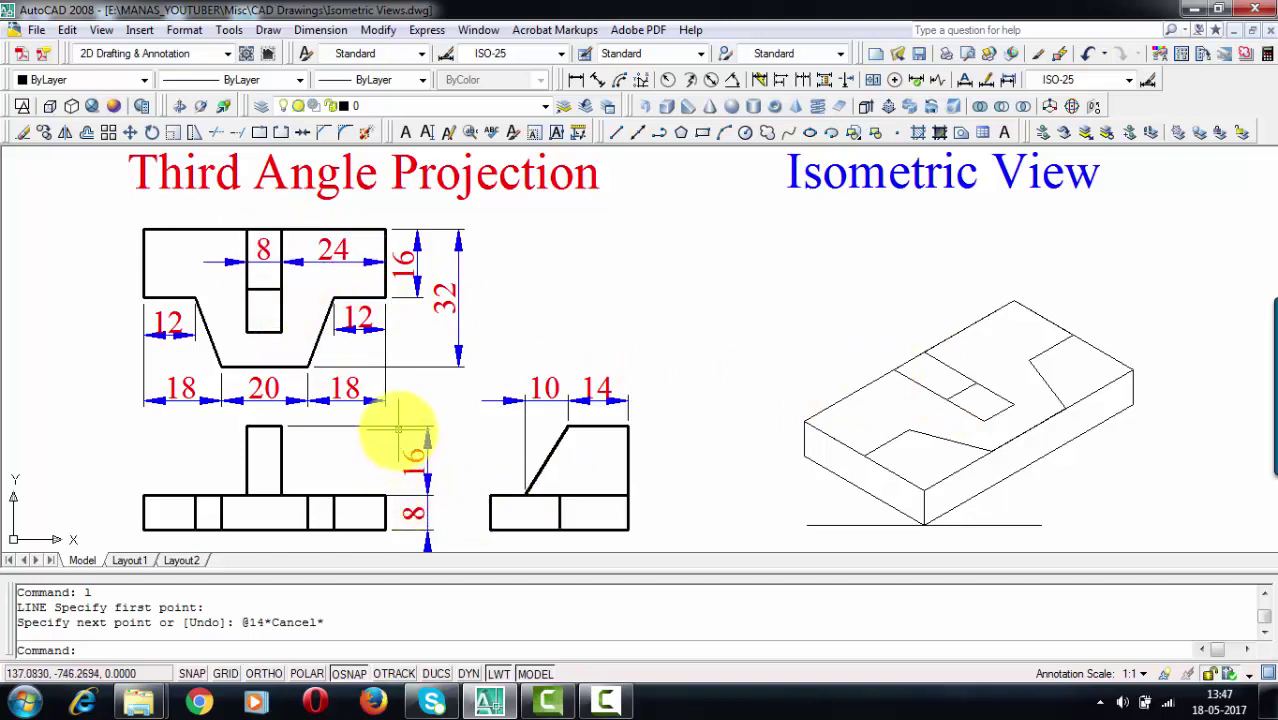
pyautogui.write('l')
pyautogui.press('Return')
pyautogui.click(893, 365)
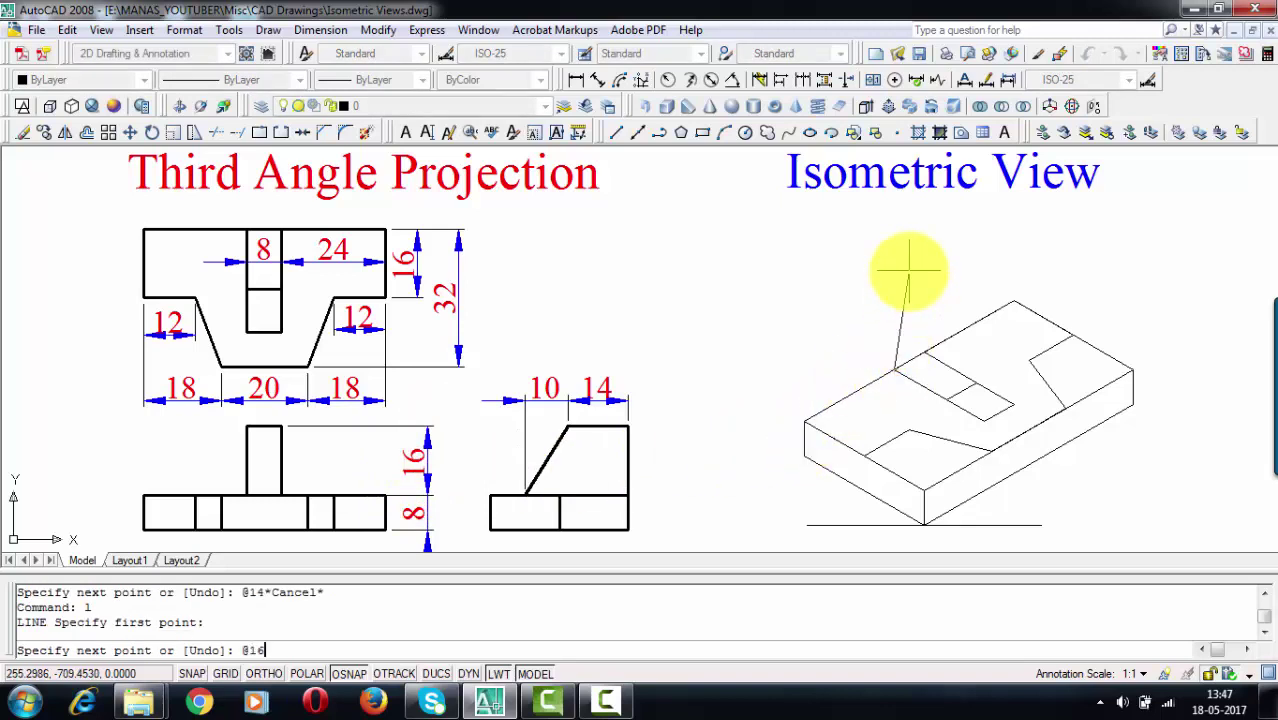
pyautogui.write('@16<90')
pyautogui.press('Return')
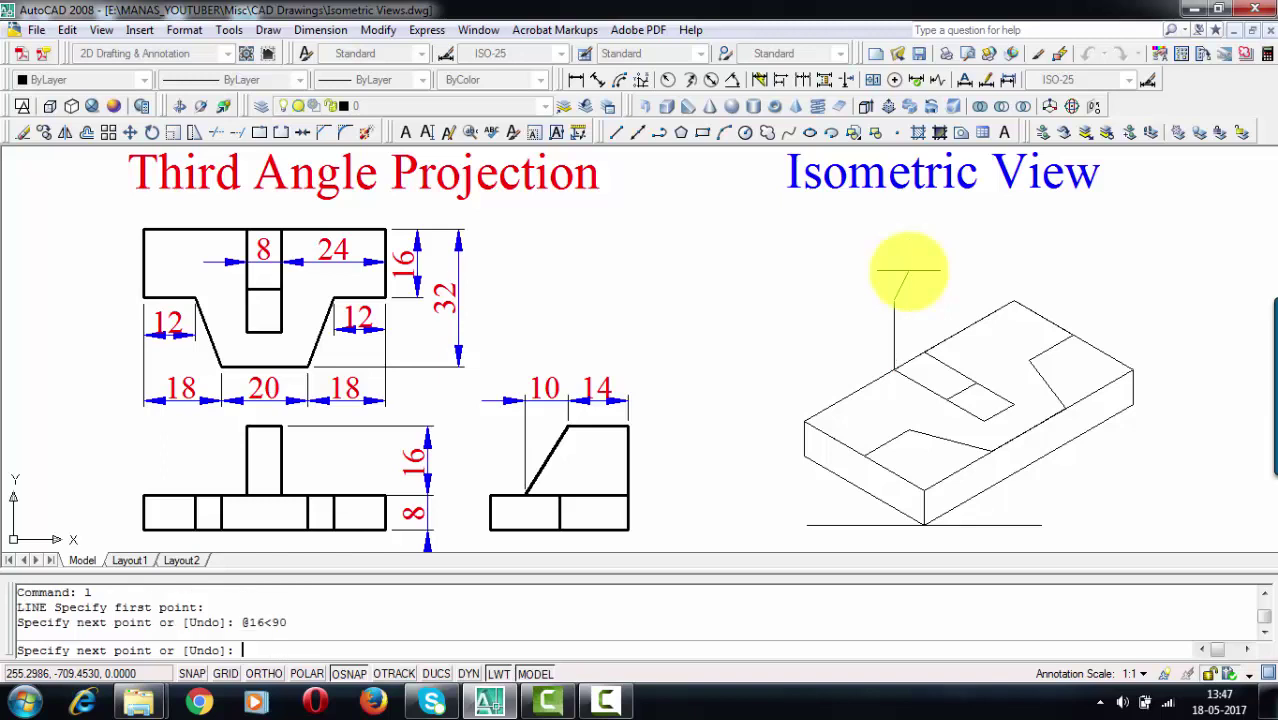
pyautogui.press('Return')
# Paste copies of the 16-unit vertical edge onto the other rectangle corners.
pyautogui.click(907, 318)
pyautogui.click(866, 279)
pyautogui.hotkey('ctrl', 'c')
pyautogui.hotkey('ctrl', 'v')
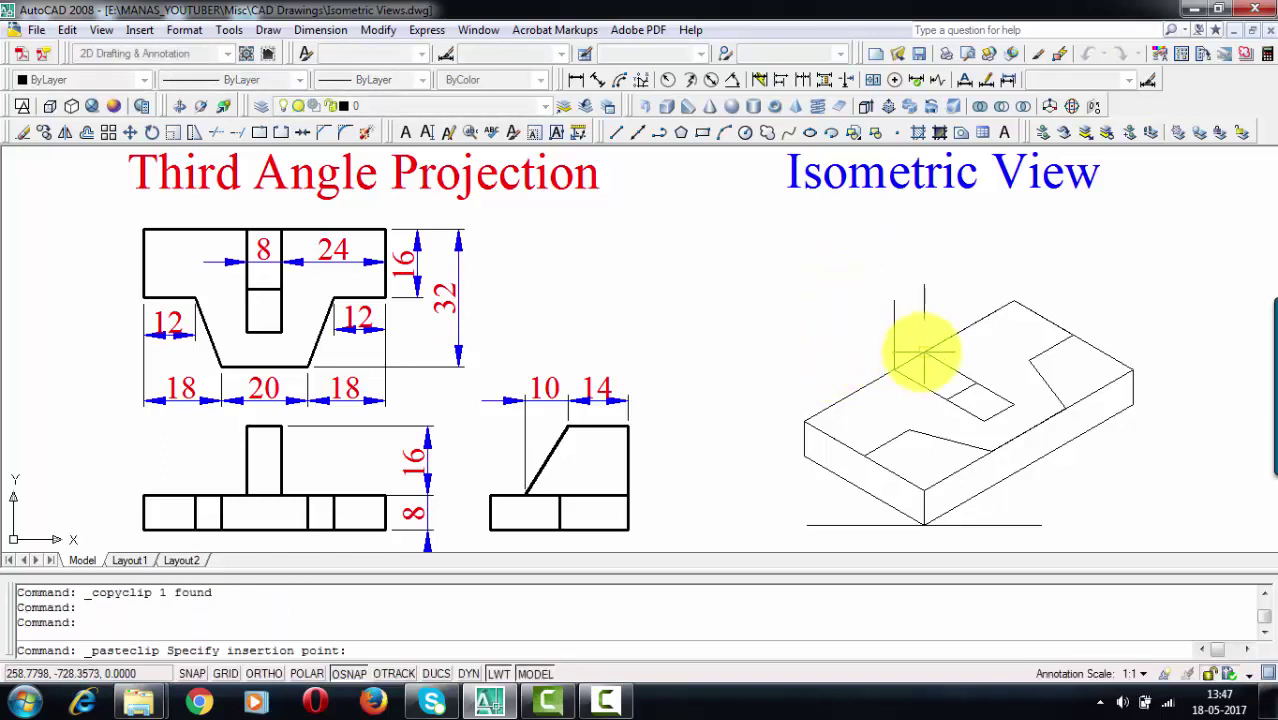
pyautogui.click(946, 378)
pyautogui.hotkey('ctrl', 'v')
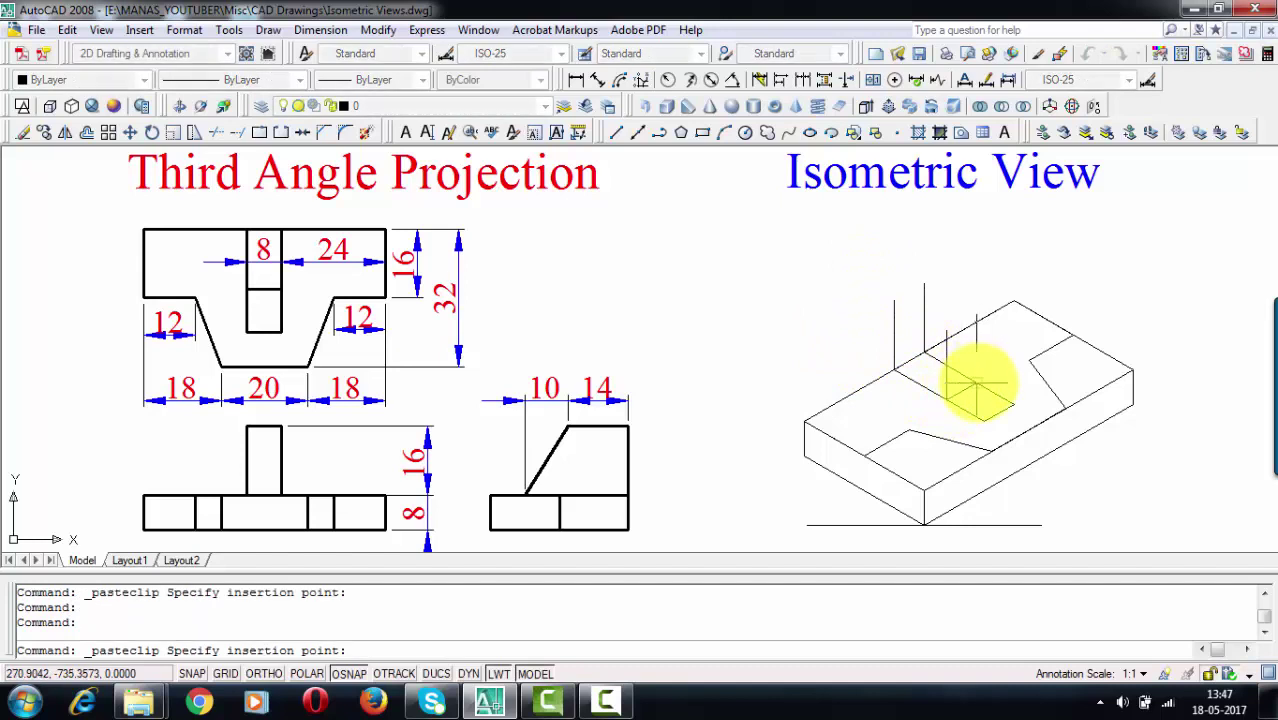
pyautogui.click(976, 383)
pyautogui.press('Return')
pyautogui.press('Escape')
# Copy the small rectangle outline up onto the tops of the vertical edges.
pyautogui.click(950, 370)
pyautogui.click(915, 370)
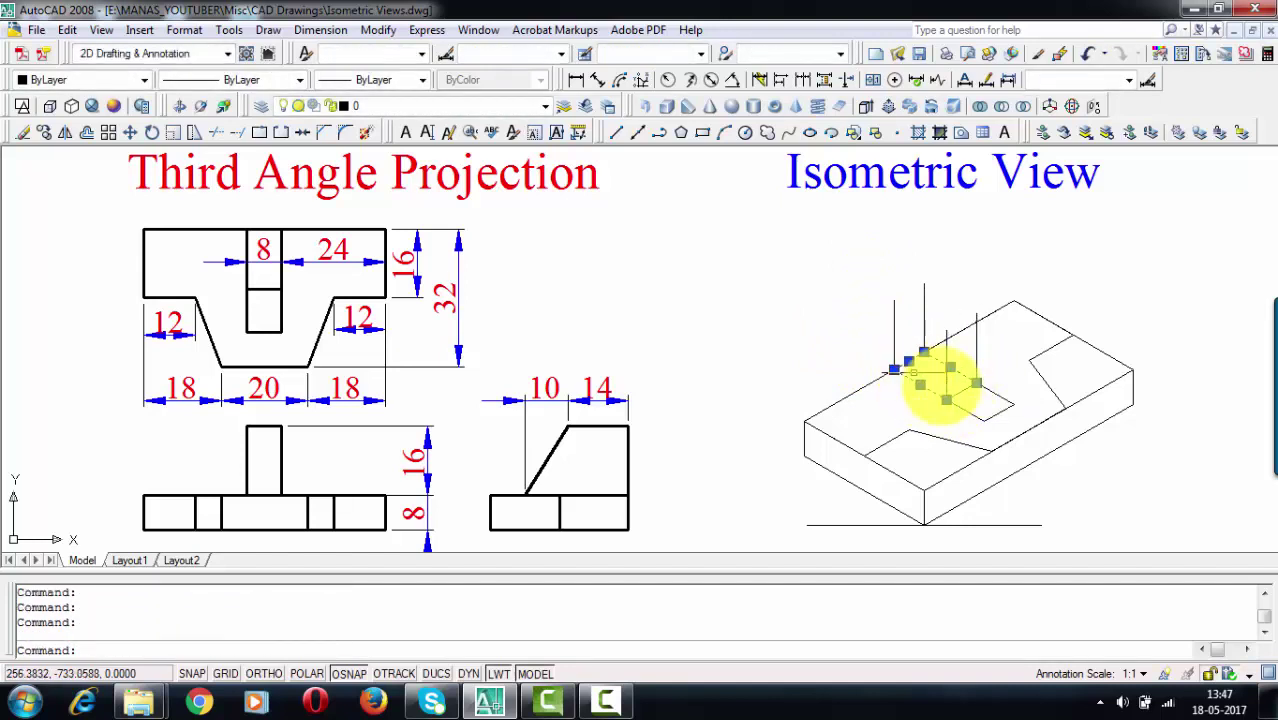
pyautogui.click(47, 135)
pyautogui.click(893, 355)
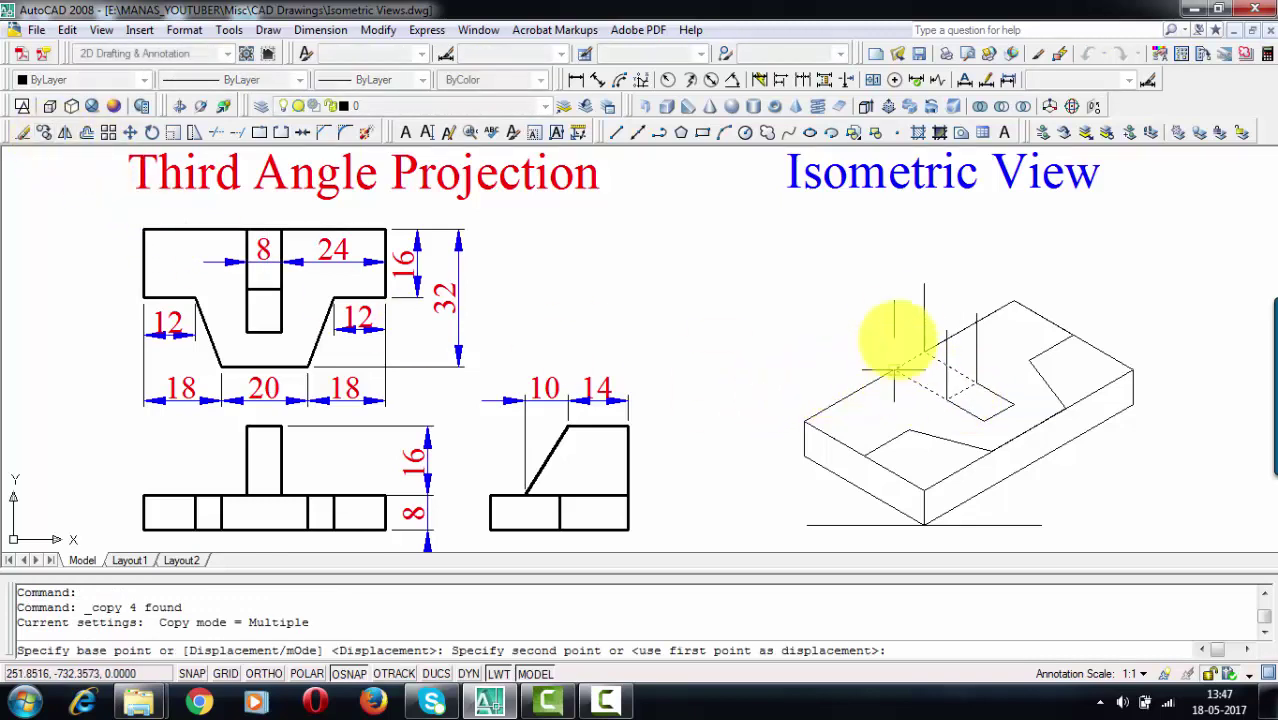
pyautogui.click(893, 290)
pyautogui.press('Escape')
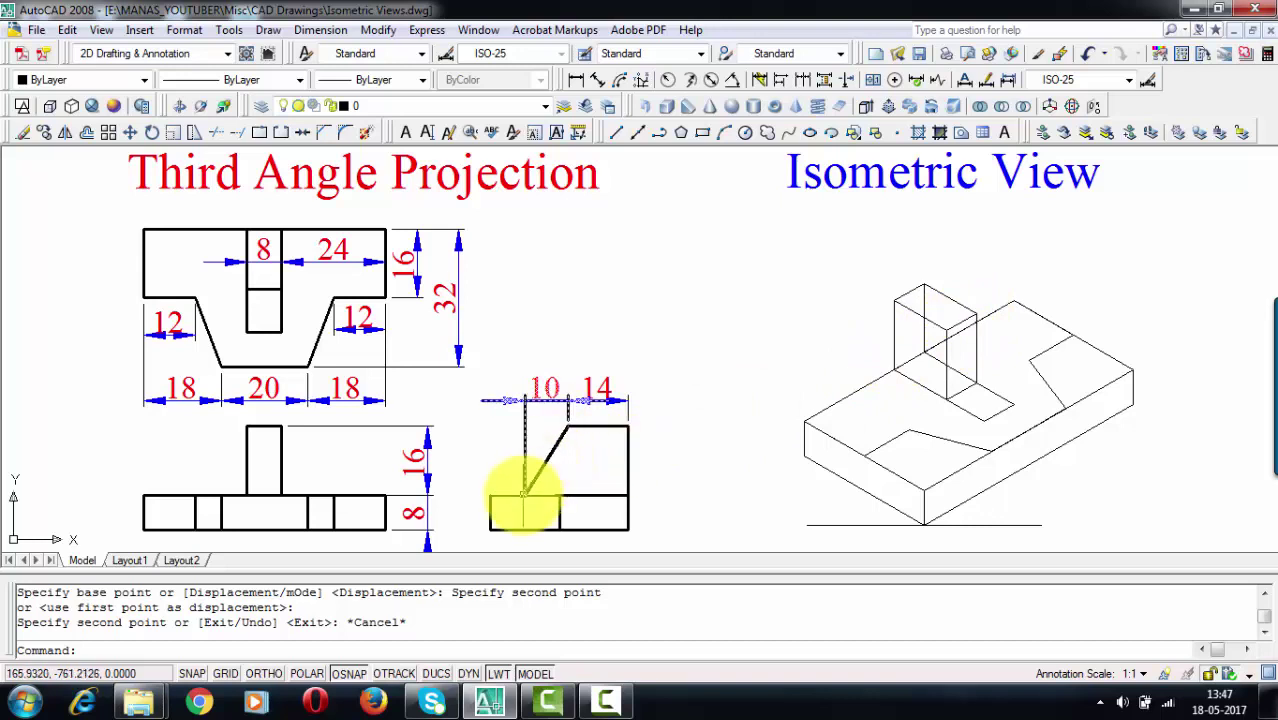
# Draw two sloping lines from the upright box's top corners down to the block's top face.
pyautogui.write('l')
pyautogui.press('Return')
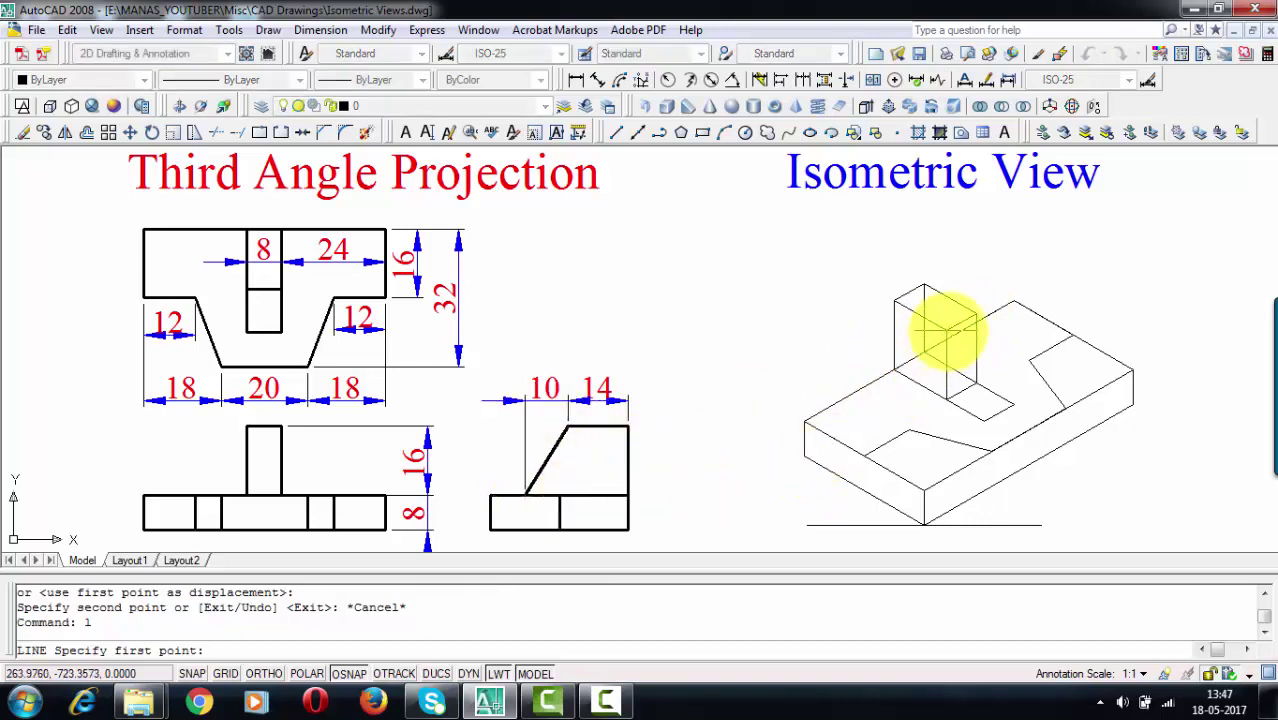
pyautogui.click(946, 330)
pyautogui.click(984, 419)
pyautogui.press('Return')
pyautogui.write('l')
pyautogui.press('Return')
pyautogui.click(977, 318)
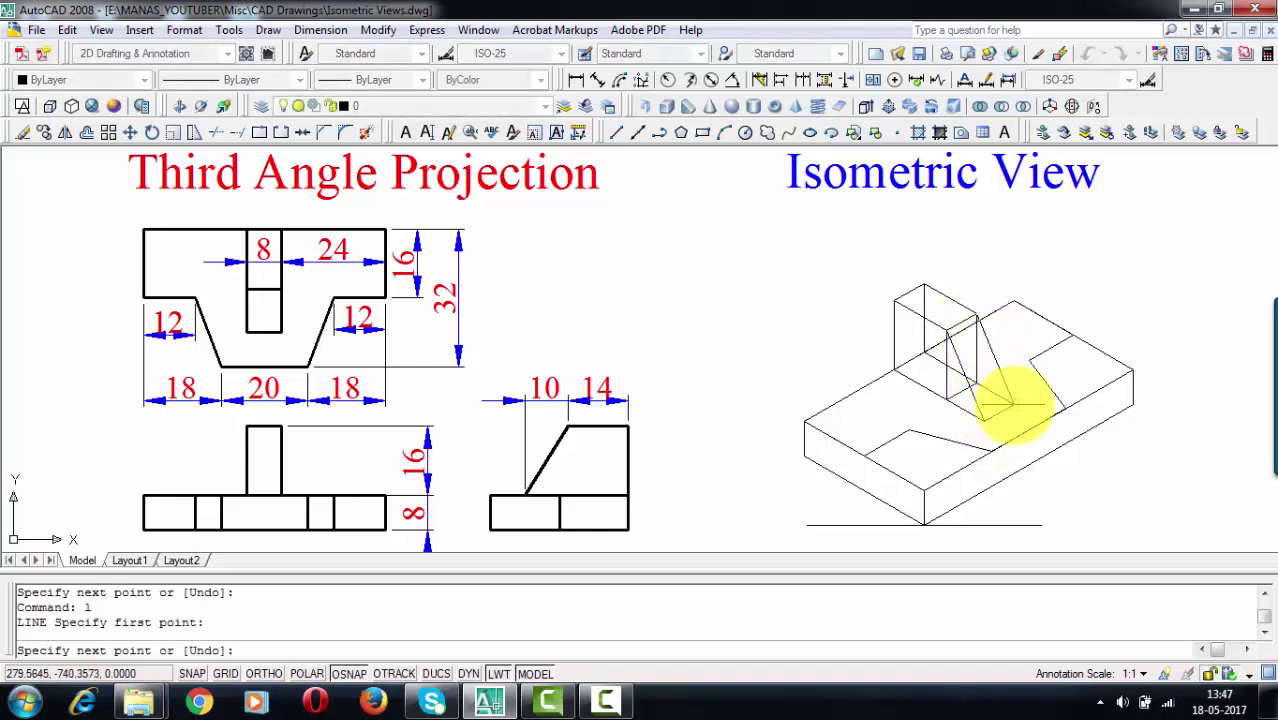
pyautogui.click(1013, 404)
pyautogui.press('Return')
pyautogui.moveTo(1004, 423); pyautogui.dragTo(988, 419, button='middle')
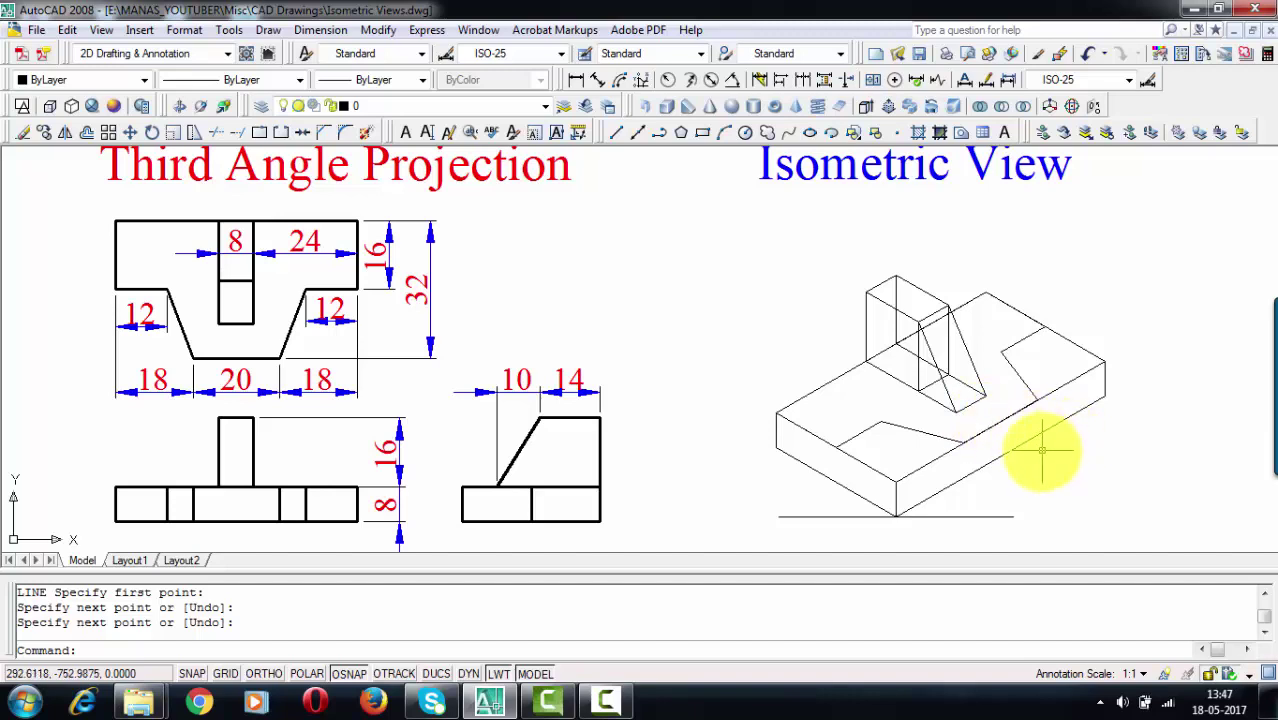
# Copy the base's front vertical edge to five corner points along the front and back.
pyautogui.click(896, 500)
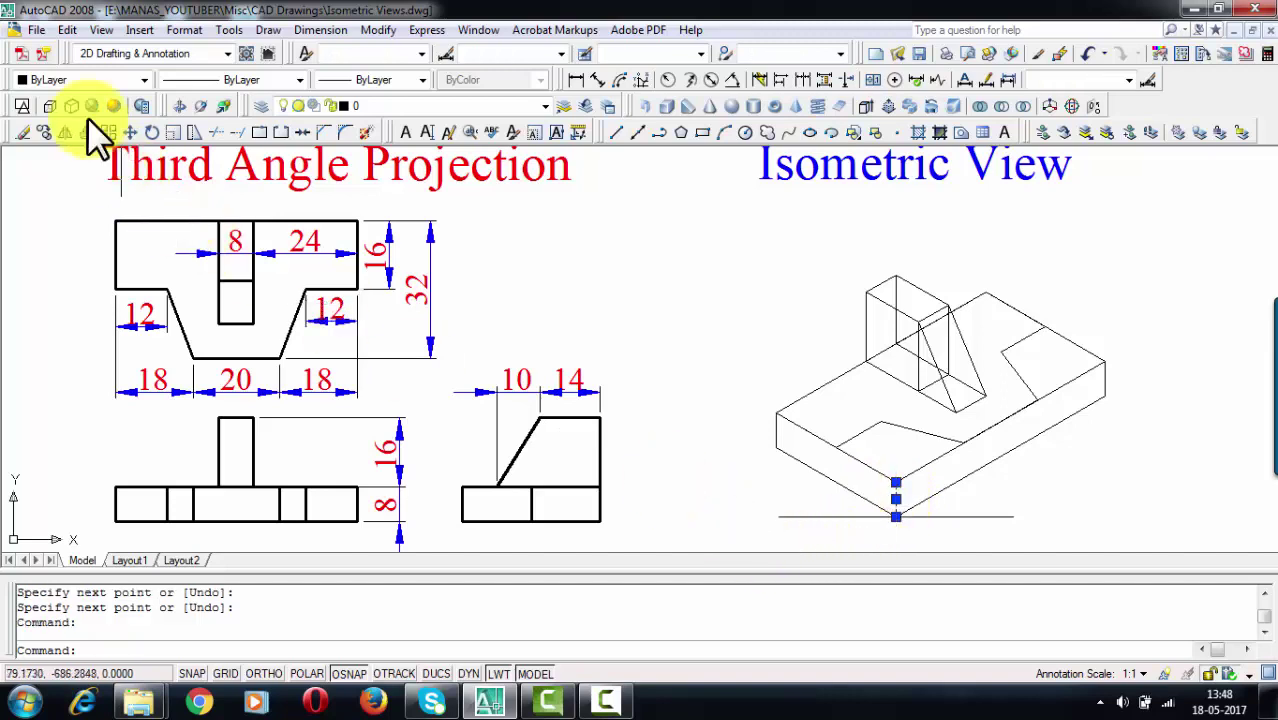
pyautogui.click(44, 132)
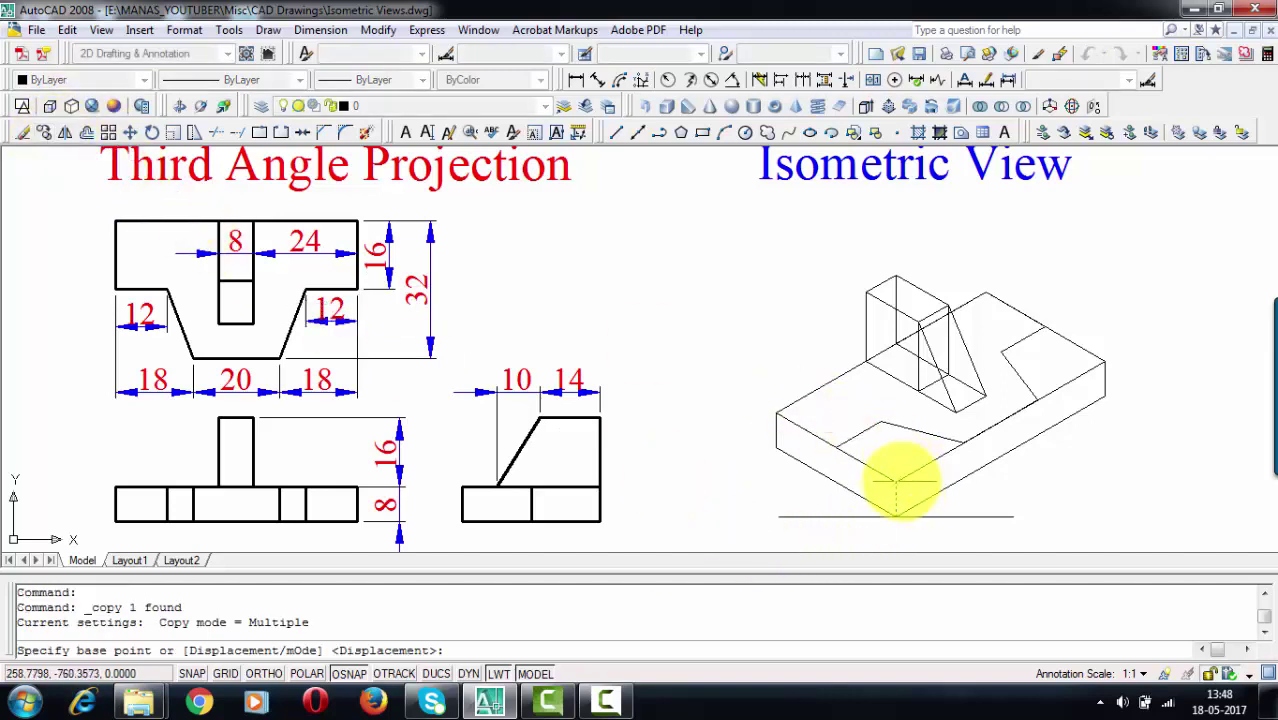
pyautogui.click(892, 478)
pyautogui.click(836, 447)
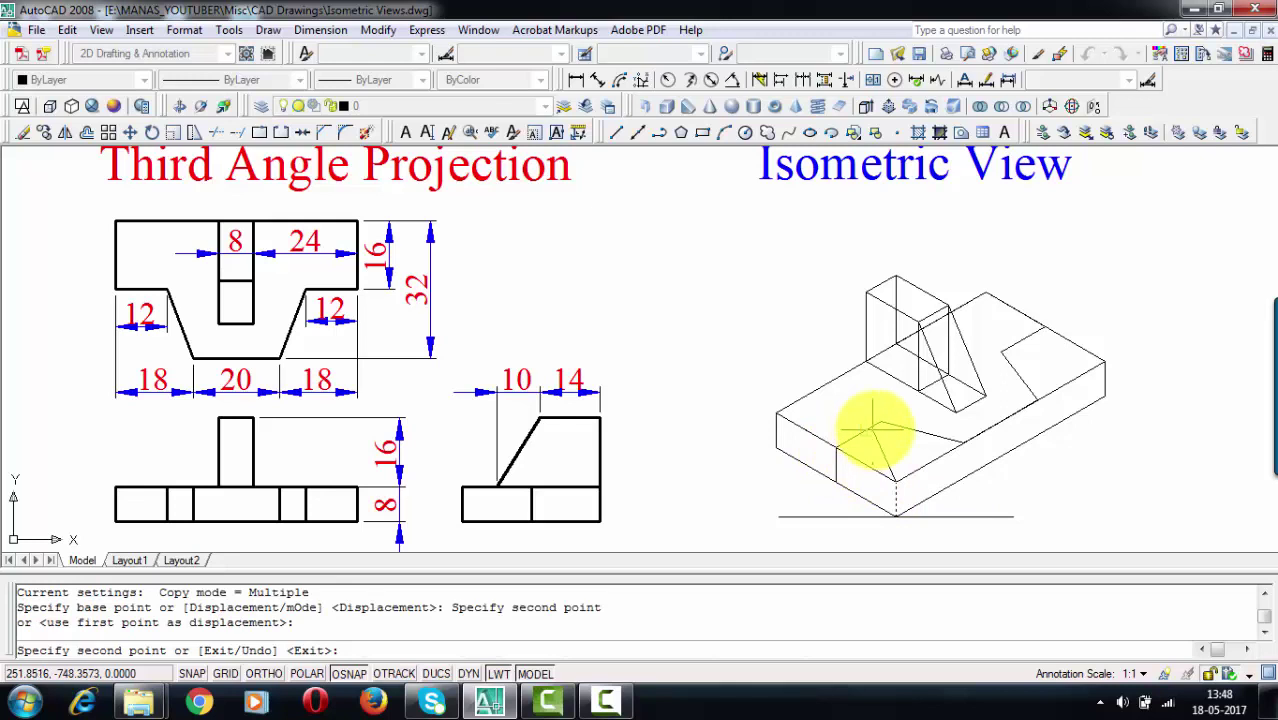
pyautogui.click(881, 423)
pyautogui.click(962, 442)
pyautogui.click(1037, 400)
pyautogui.click(1001, 352)
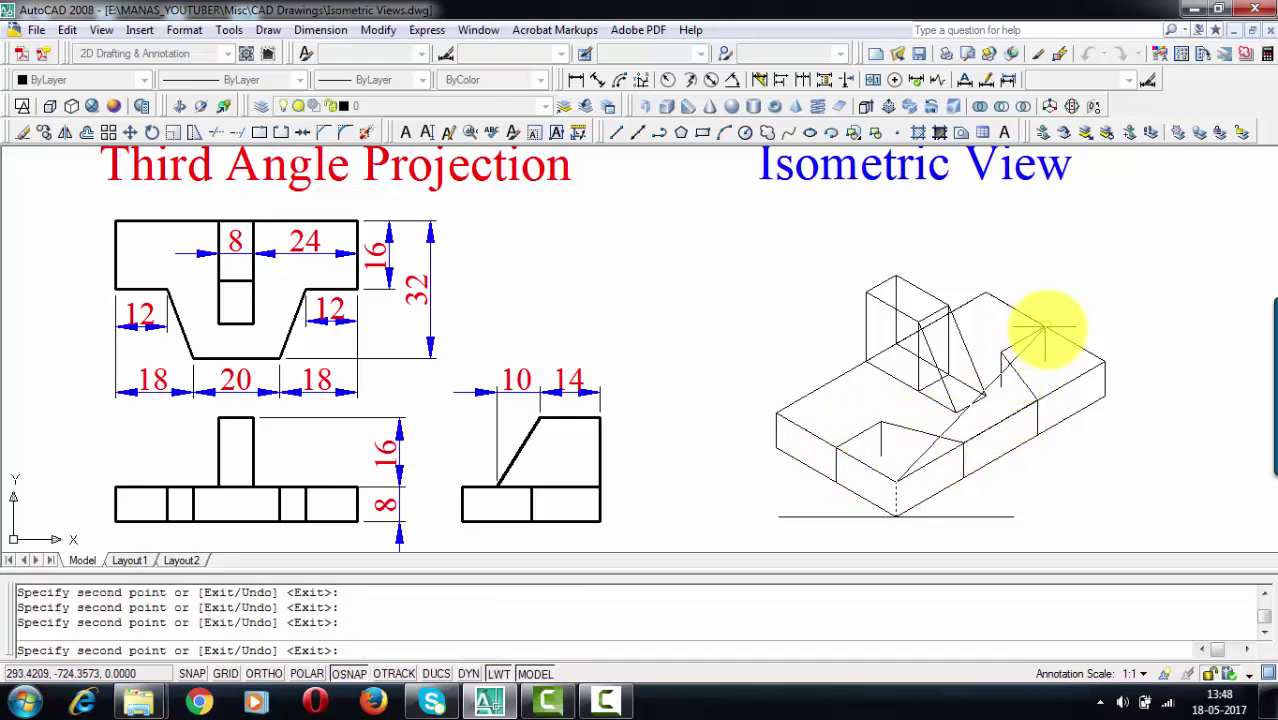
pyautogui.press('Return')
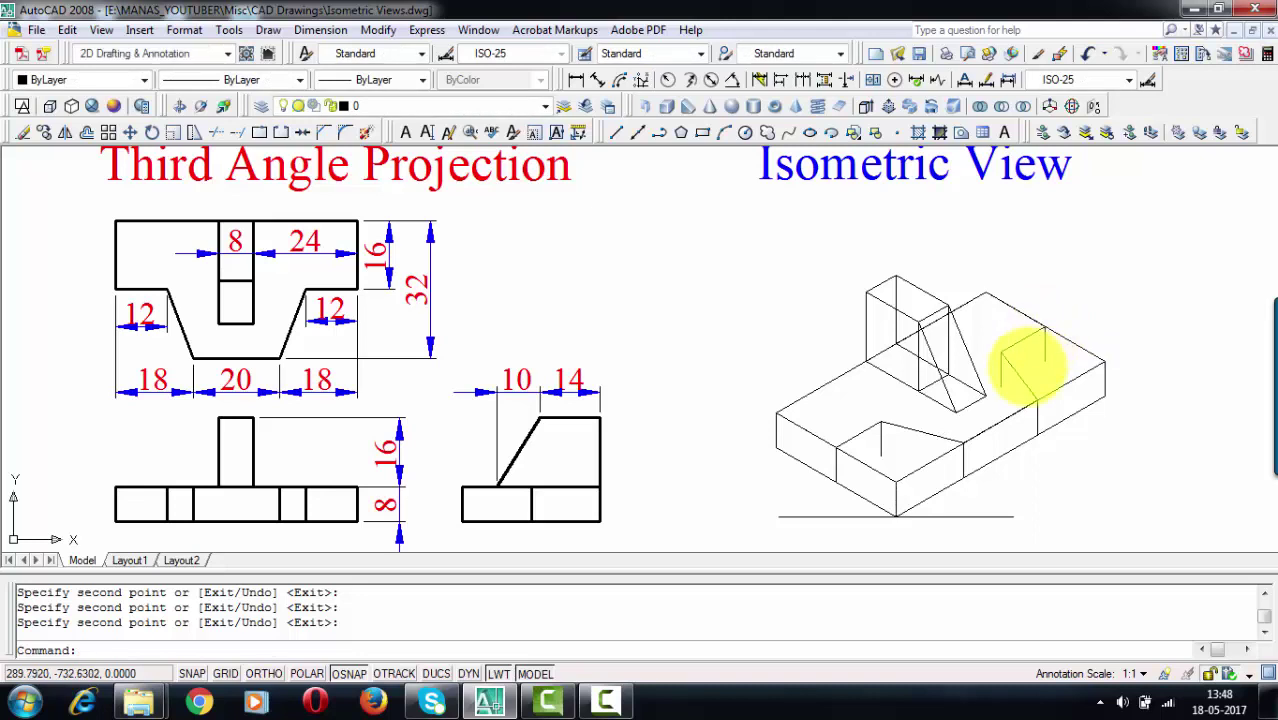
# Stretch the diagonal line upward, then copy the slot's front-edge lines lower on the block.
pyautogui.click(1025, 382)
pyautogui.click(1045, 327)
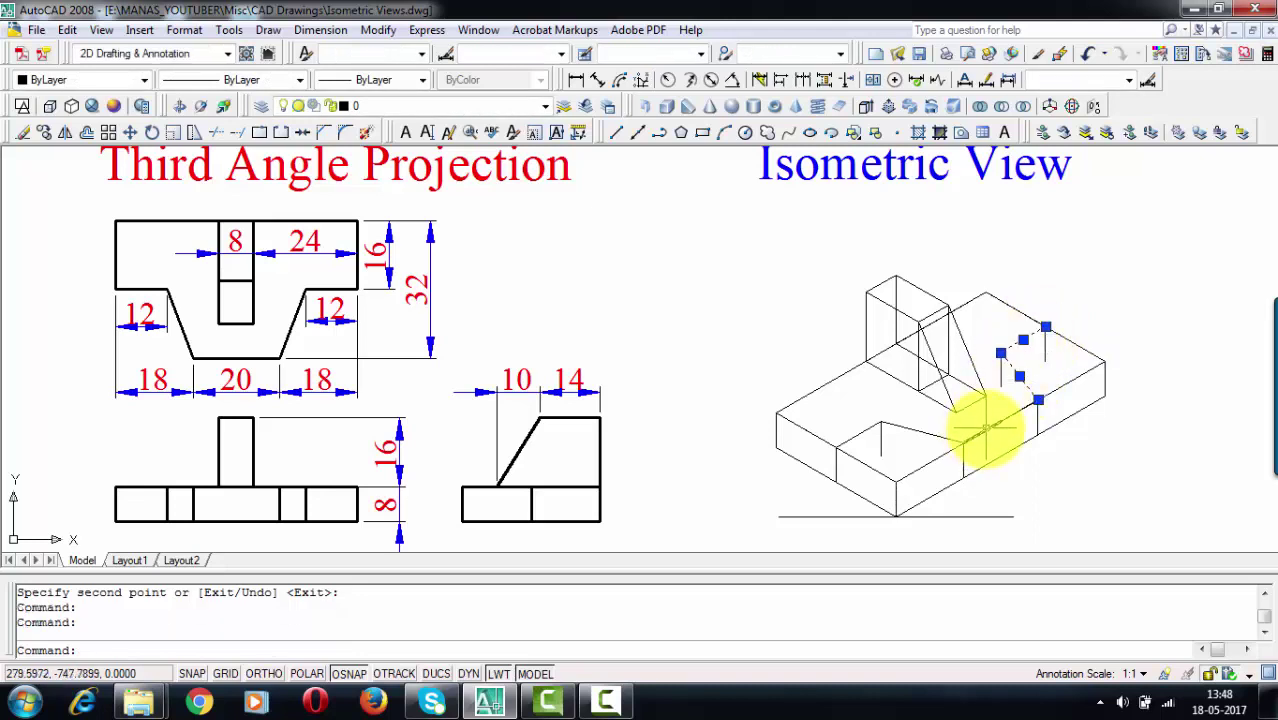
pyautogui.click(985, 428)
pyautogui.click(1013, 418)
pyautogui.click(856, 436)
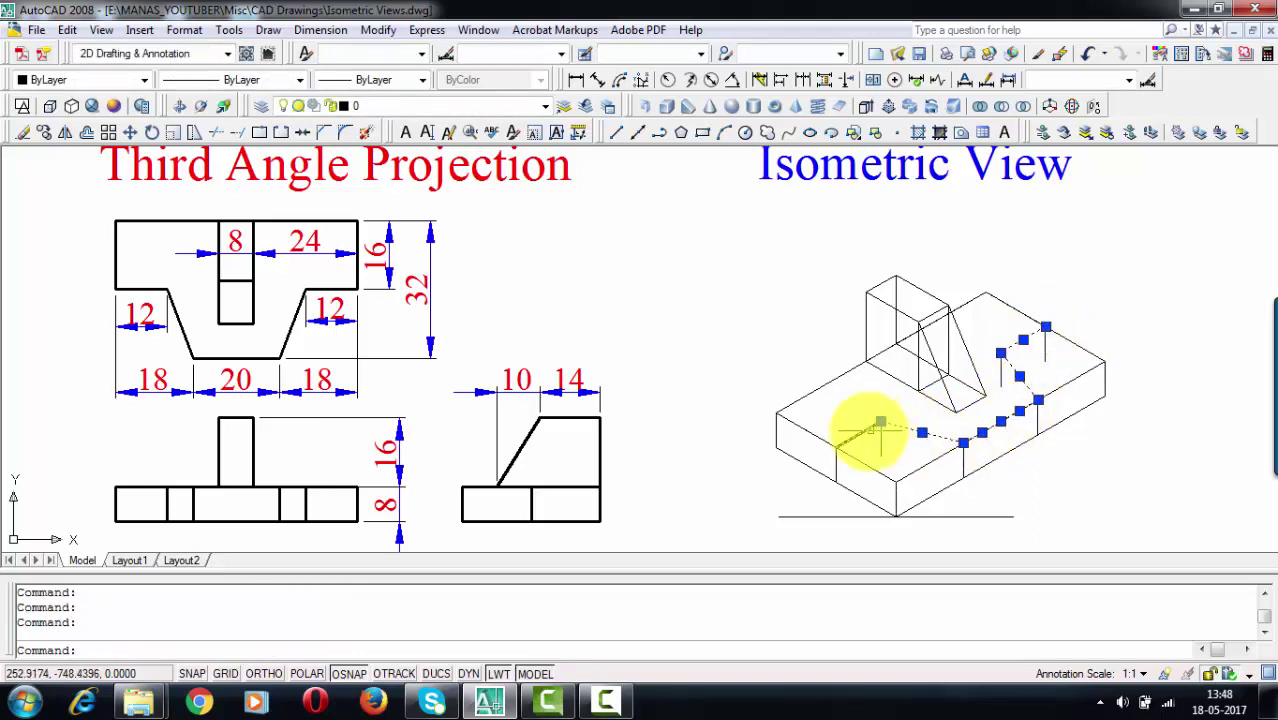
pyautogui.click(42, 132)
pyautogui.click(836, 445)
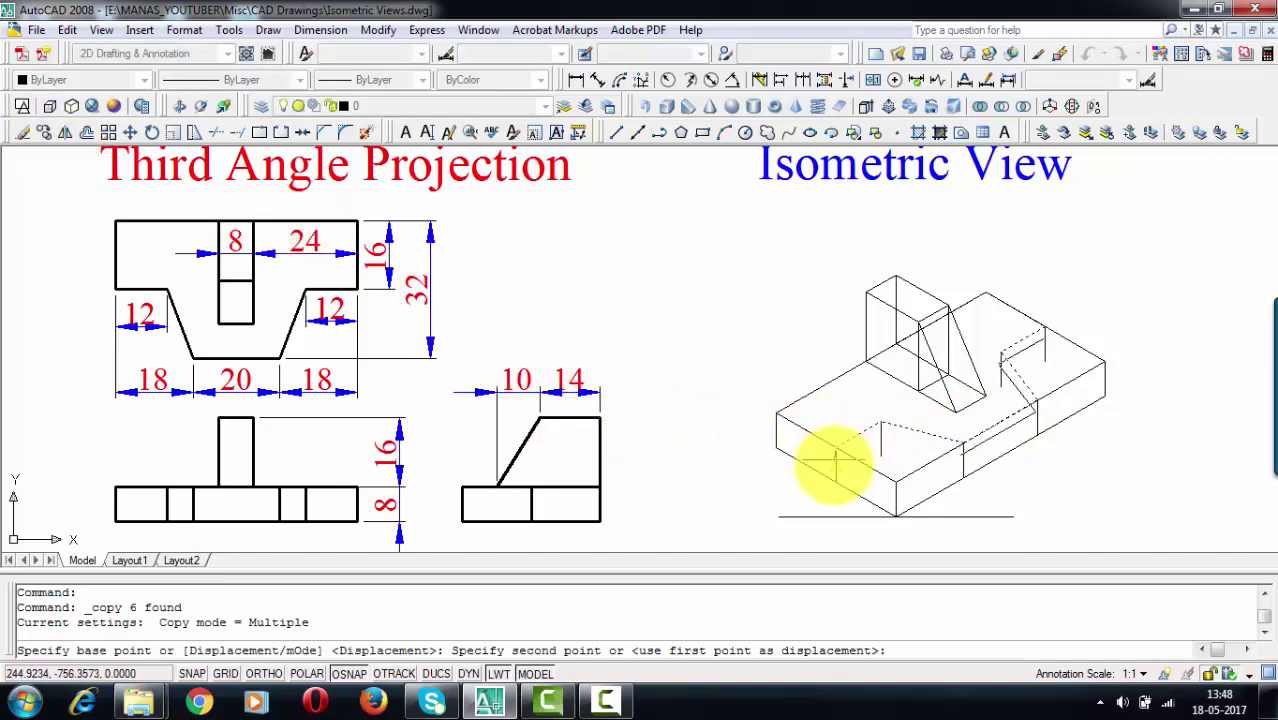
pyautogui.click(836, 485)
pyautogui.press('Escape')
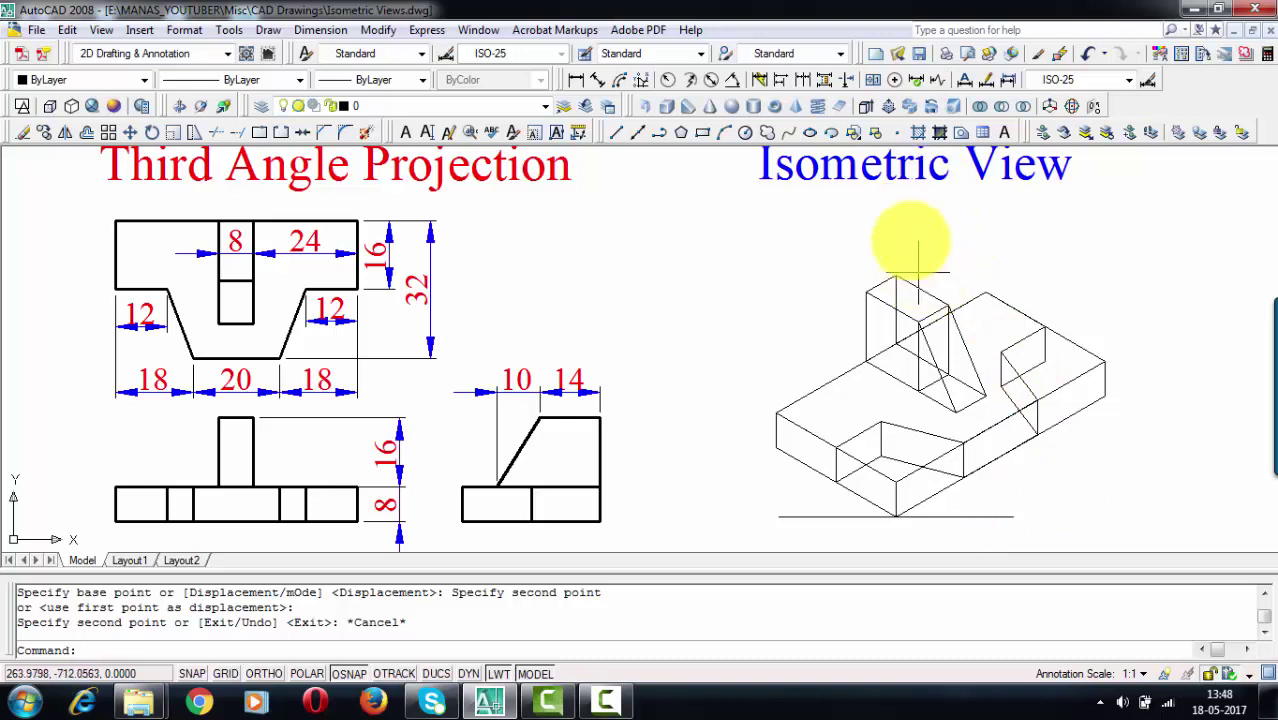
# Set the current lineweight to 0.30 mm and the current colour to Red.
pyautogui.click(893, 303)
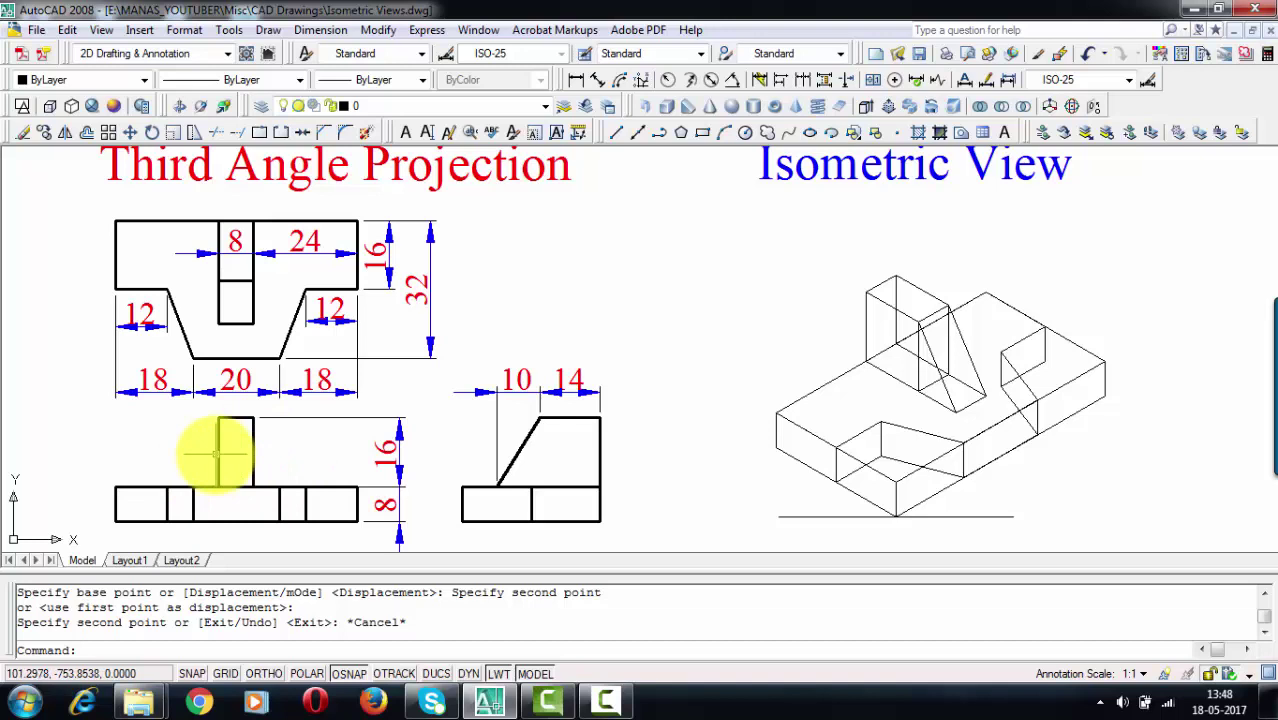
pyautogui.click(399, 78)
pyautogui.click(338, 262)
pyautogui.click(40, 82)
pyautogui.click(42, 130)
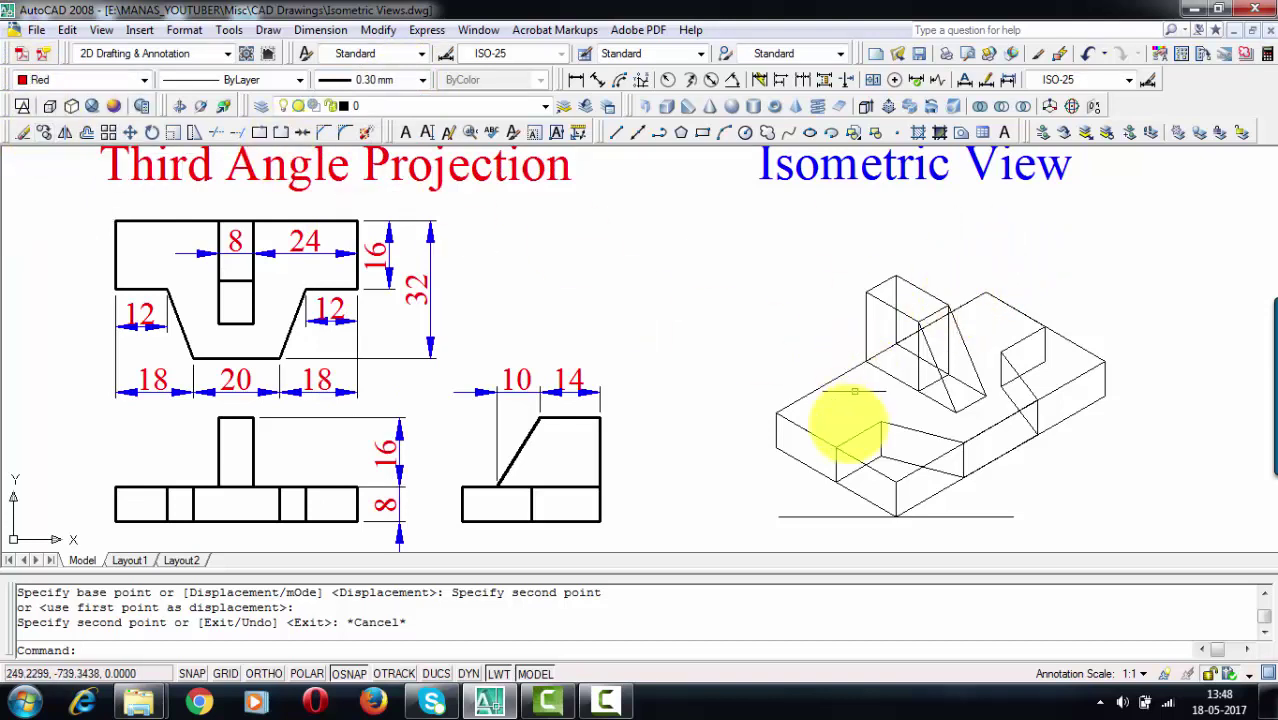
# Start a red outline along the slot's front edges, the front face and up the right step.
pyautogui.write('l')
pyautogui.press('Return')
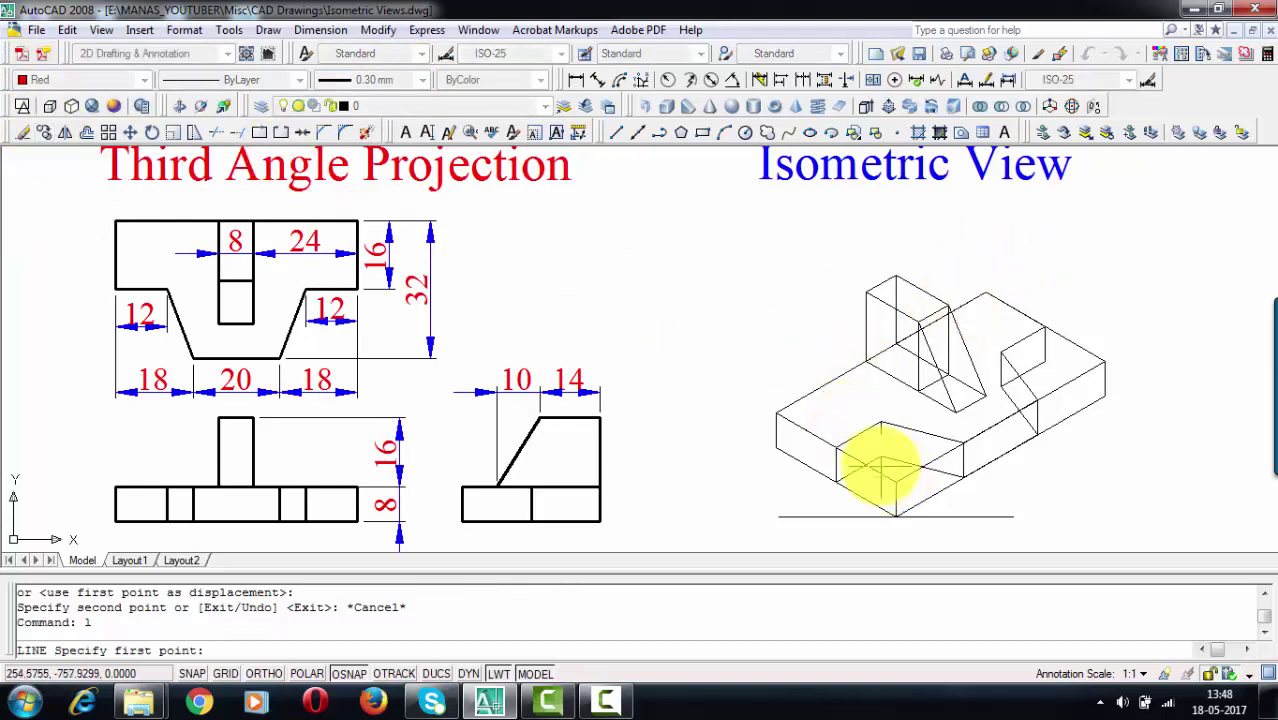
pyautogui.click(836, 481)
pyautogui.click(880, 457)
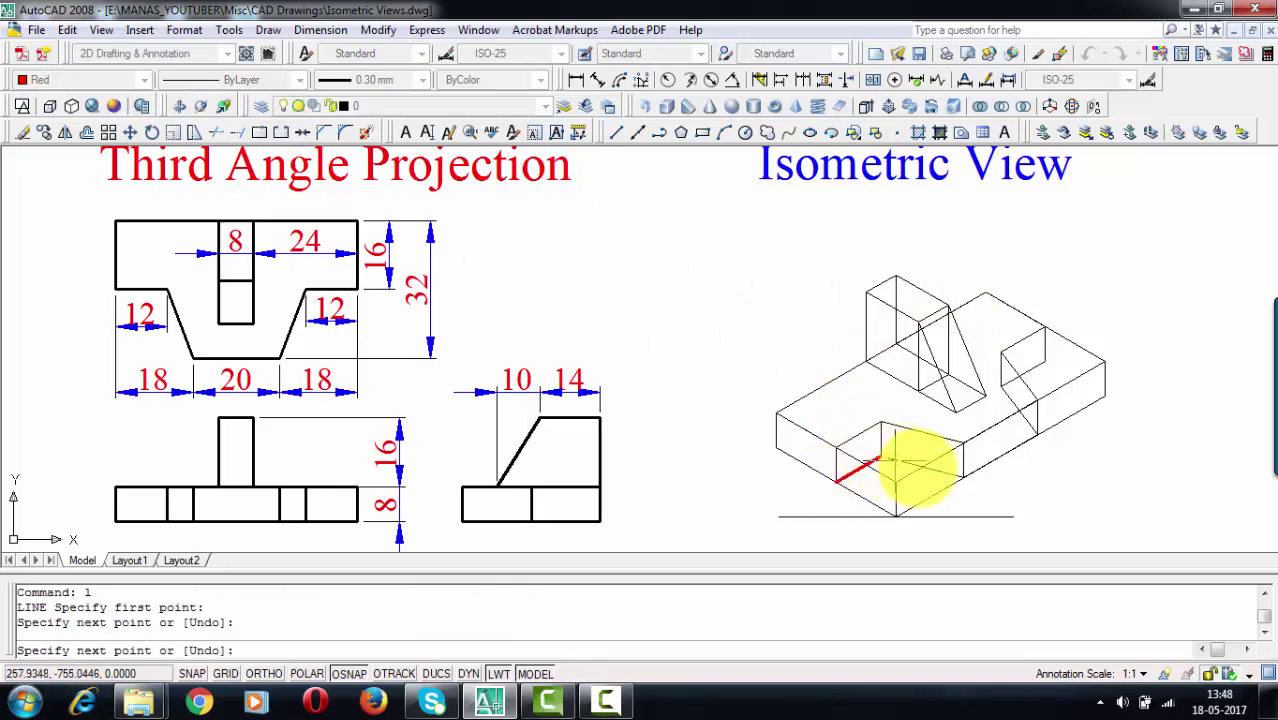
pyautogui.click(963, 476)
pyautogui.click(1037, 436)
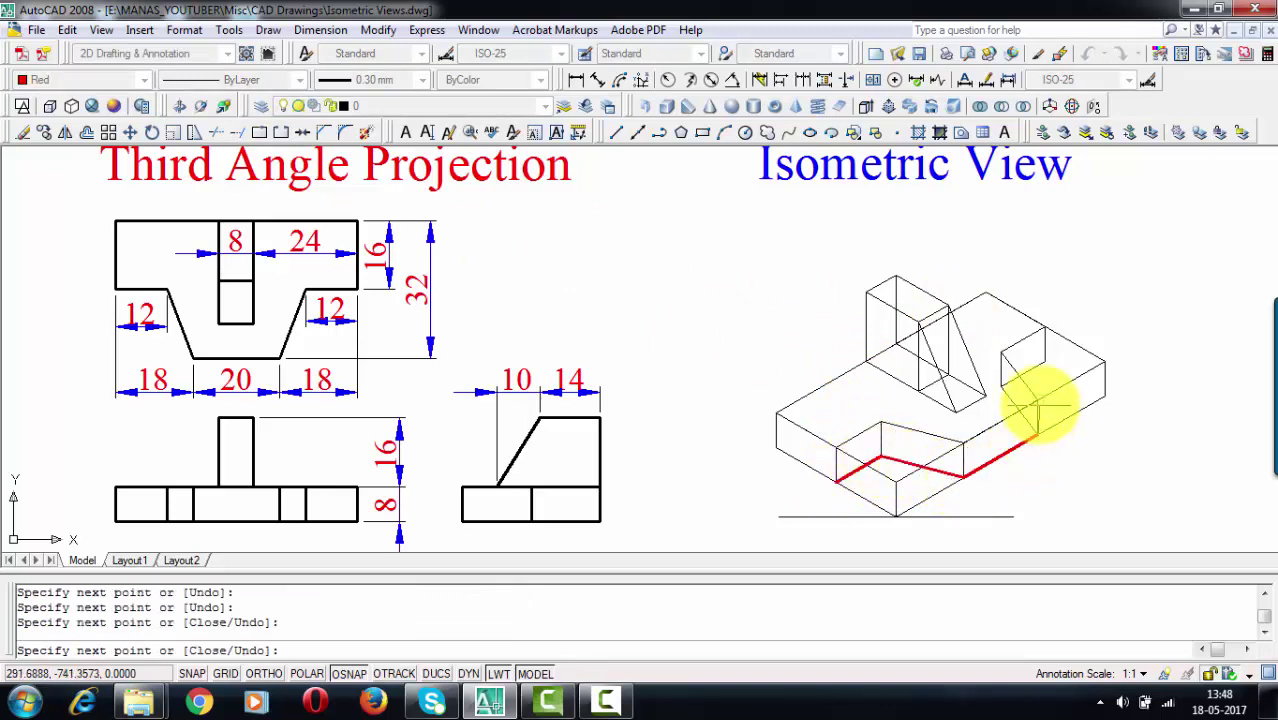
pyautogui.click(1037, 401)
pyautogui.click(1001, 378)
pyautogui.click(1001, 352)
pyautogui.click(1044, 328)
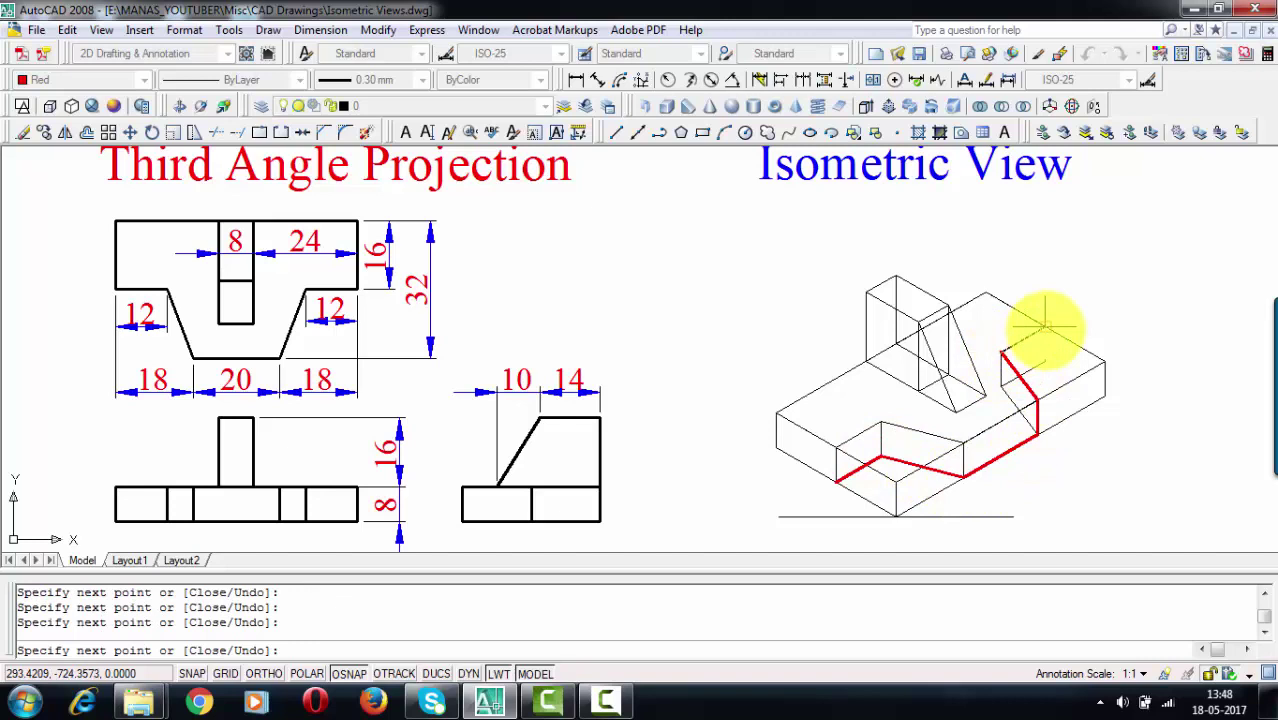
# Continue the red outline over the back, upright block and left side, closing at the slot corner.
pyautogui.click(988, 293)
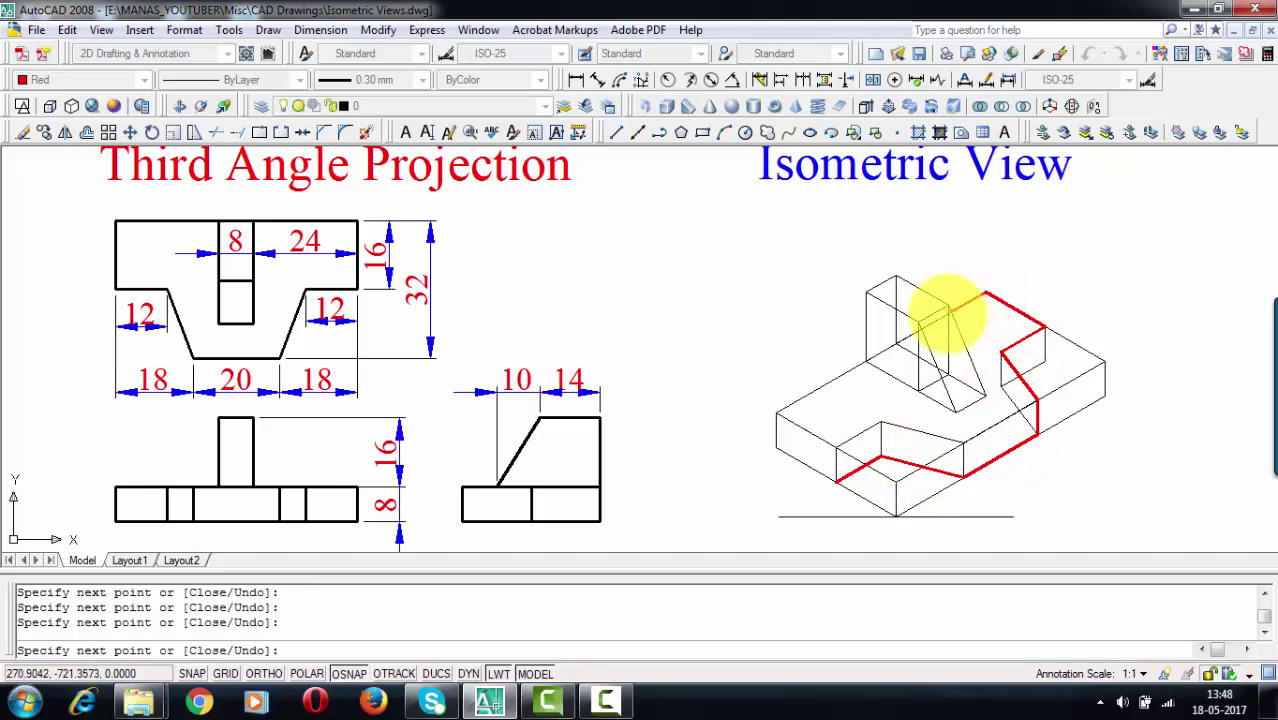
pyautogui.click(948, 312)
pyautogui.click(896, 276)
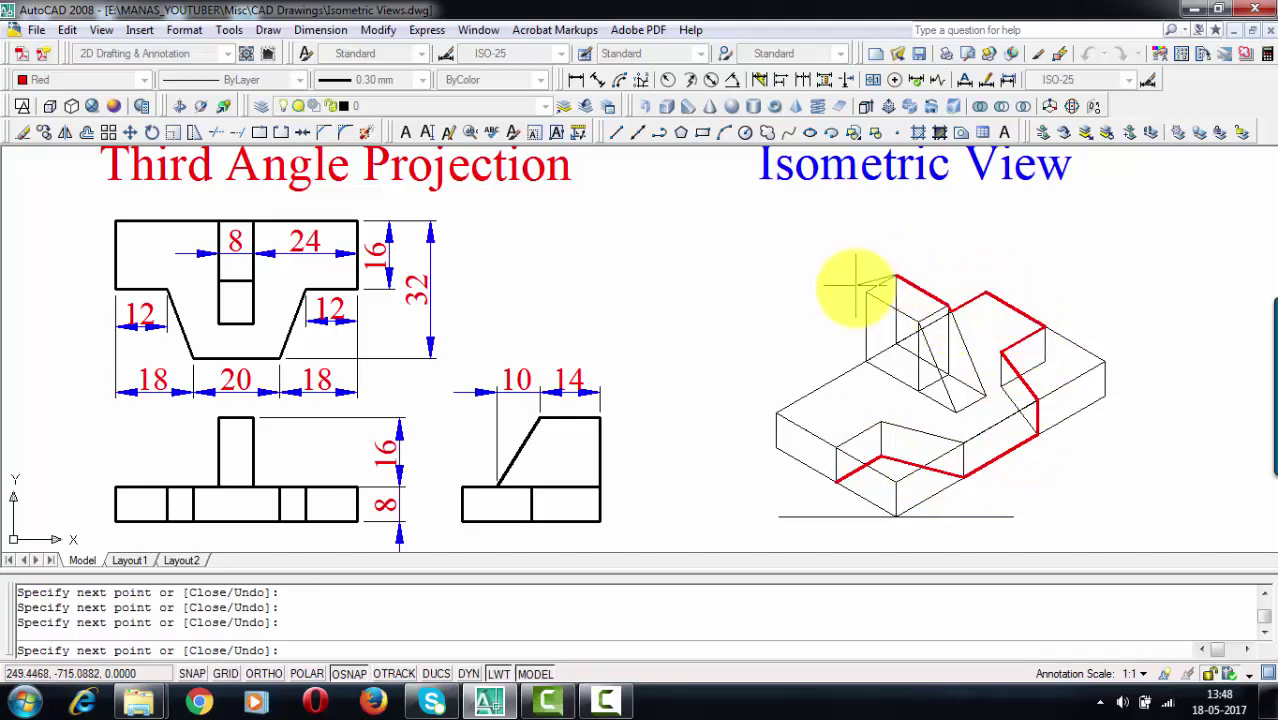
pyautogui.click(866, 293)
pyautogui.click(866, 360)
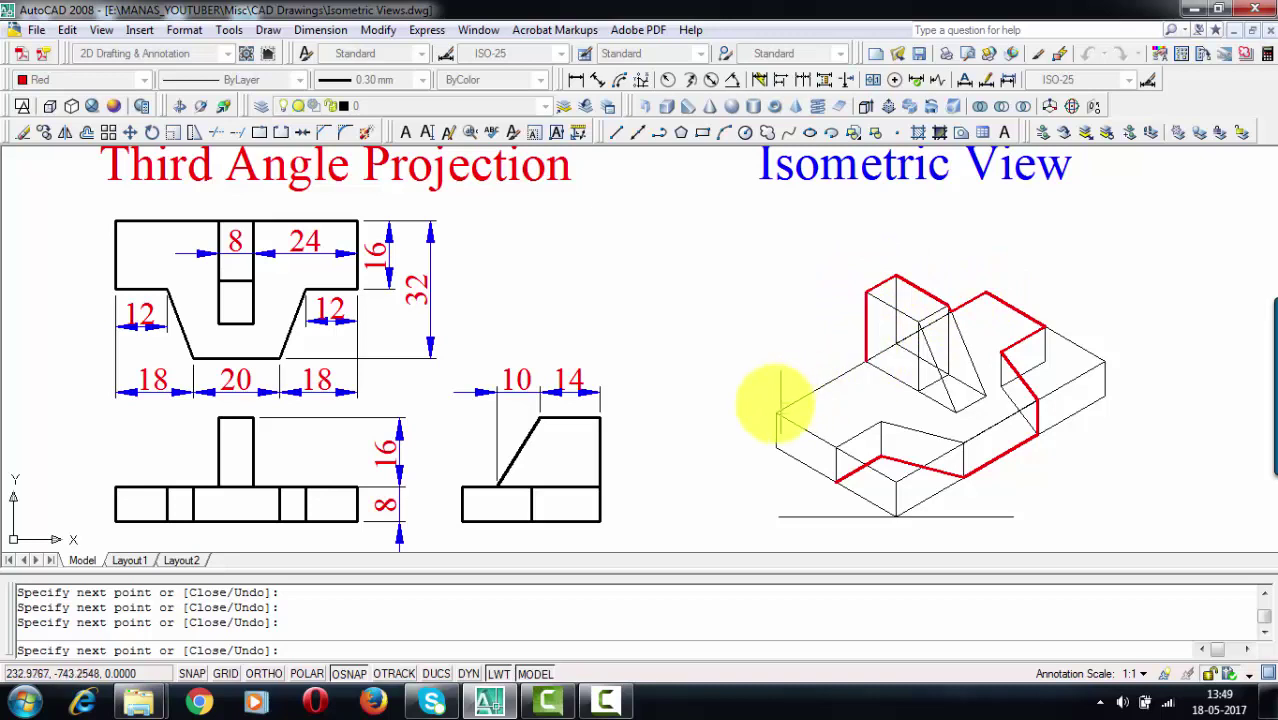
pyautogui.click(776, 413)
pyautogui.click(777, 446)
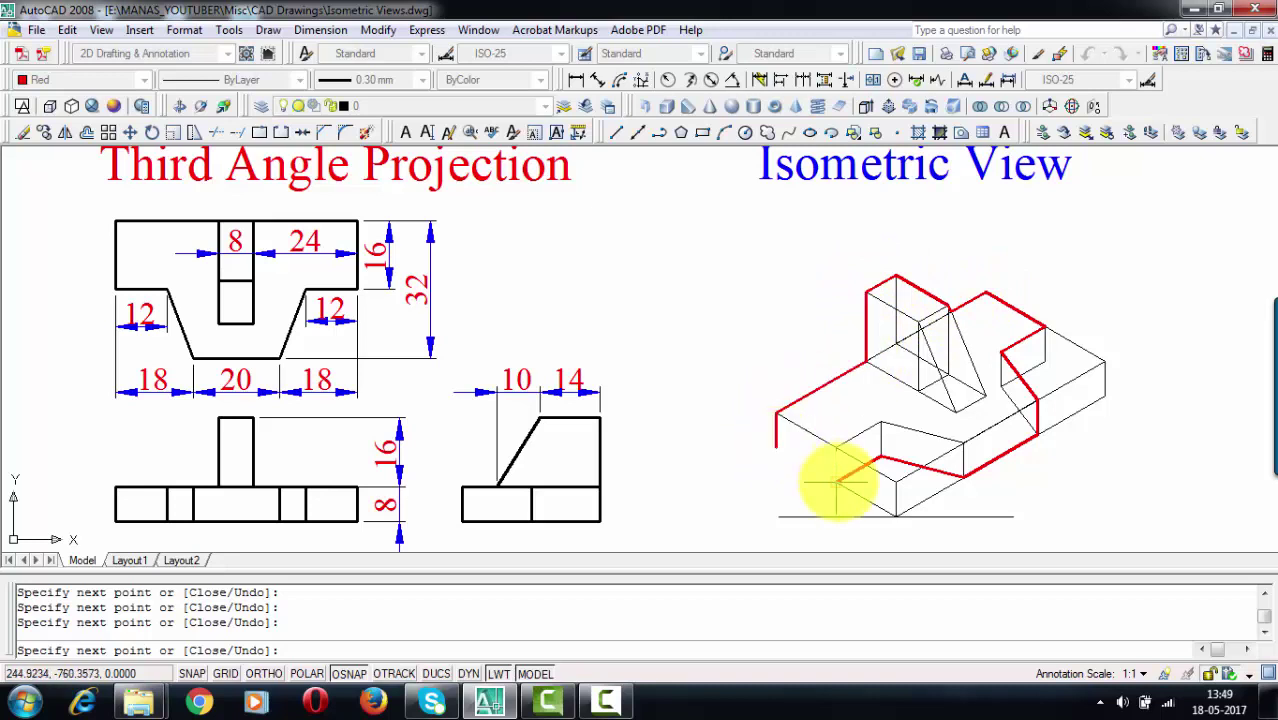
pyautogui.click(837, 479)
pyautogui.click(836, 447)
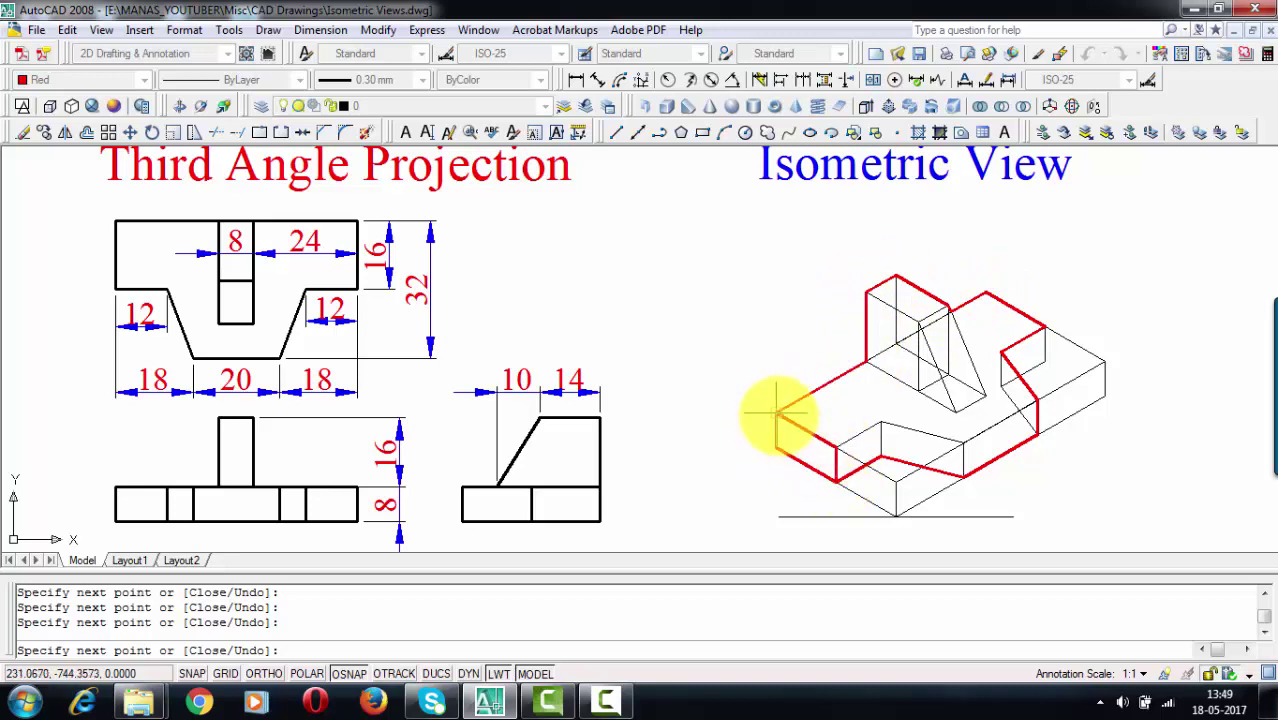
pyautogui.press('Return')
pyautogui.write('l')
pyautogui.press('Return')
# Trace the slot's inner and bottom edges in red.
pyautogui.click(837, 448)
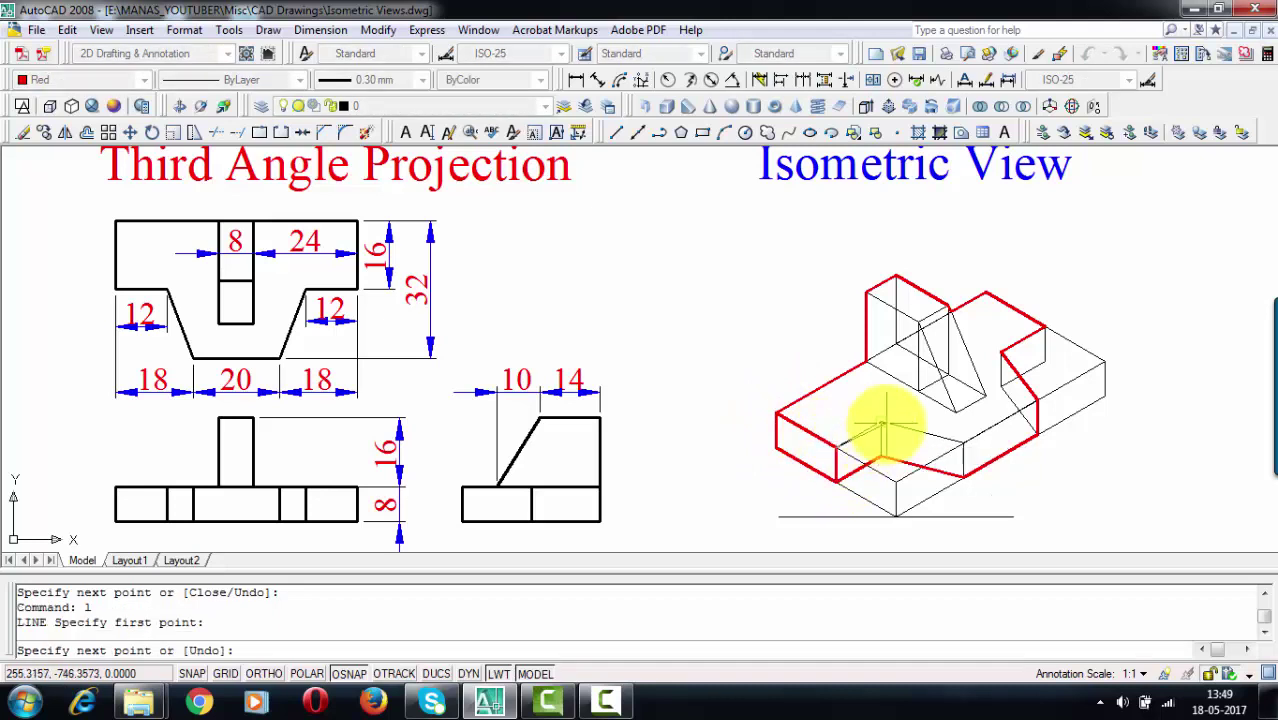
pyautogui.click(881, 423)
pyautogui.click(881, 456)
pyautogui.click(960, 470)
pyautogui.click(990, 422)
pyautogui.press('Return')
# Add the two short red vertical edges at the slot's corners.
pyautogui.write('l')
pyautogui.press('Return')
pyautogui.click(958, 441)
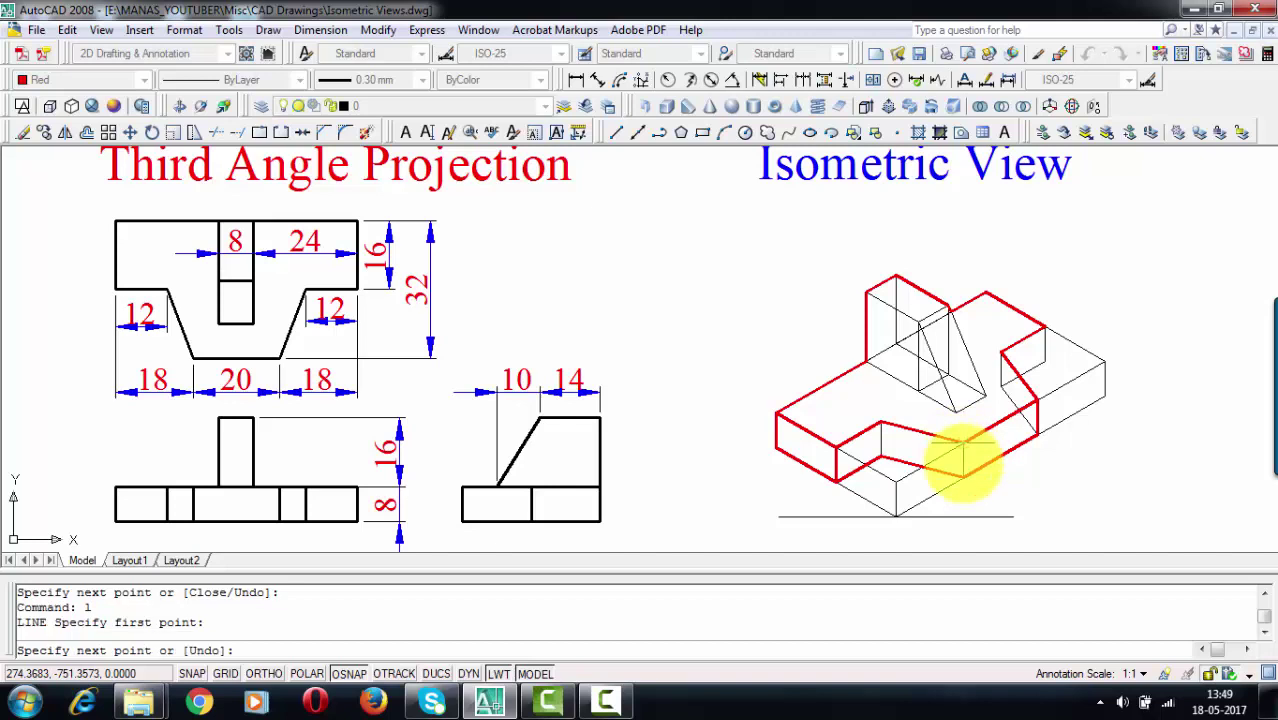
pyautogui.click(962, 471)
pyautogui.write('l')
pyautogui.press('Return')
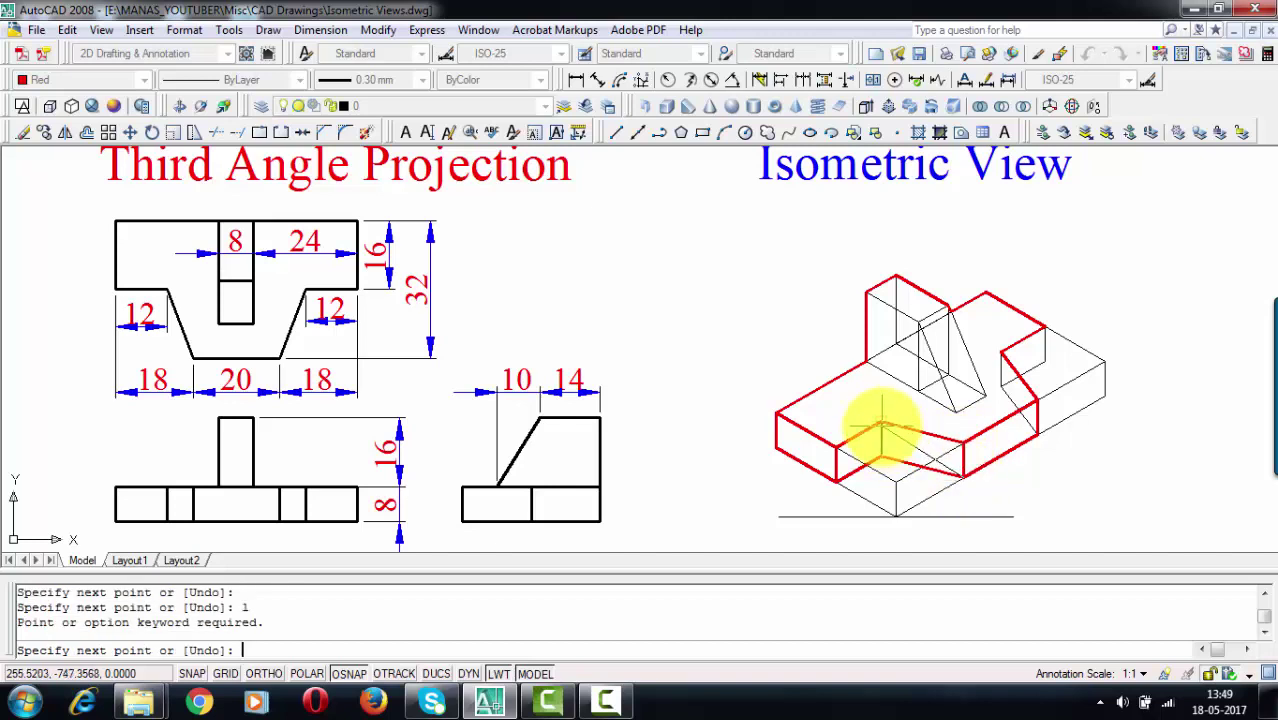
pyautogui.press('Return')
pyautogui.write('l')
pyautogui.press('Return')
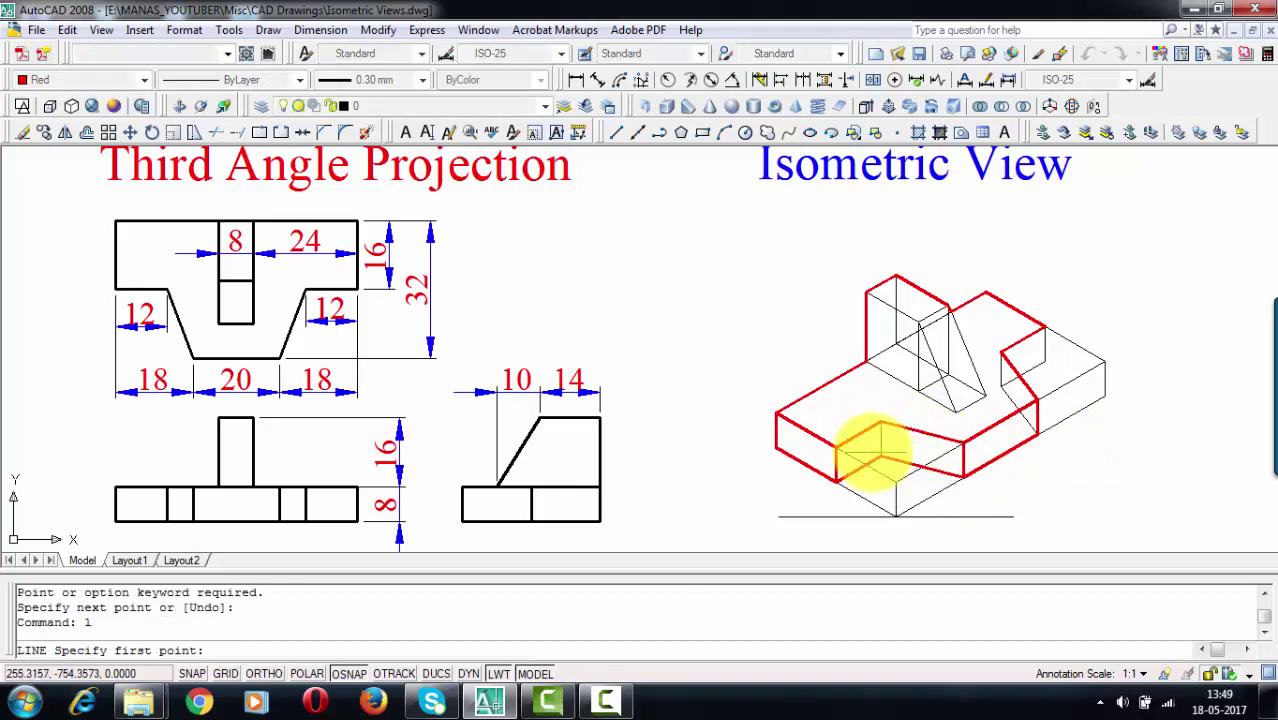
pyautogui.click(880, 425)
pyautogui.click(880, 459)
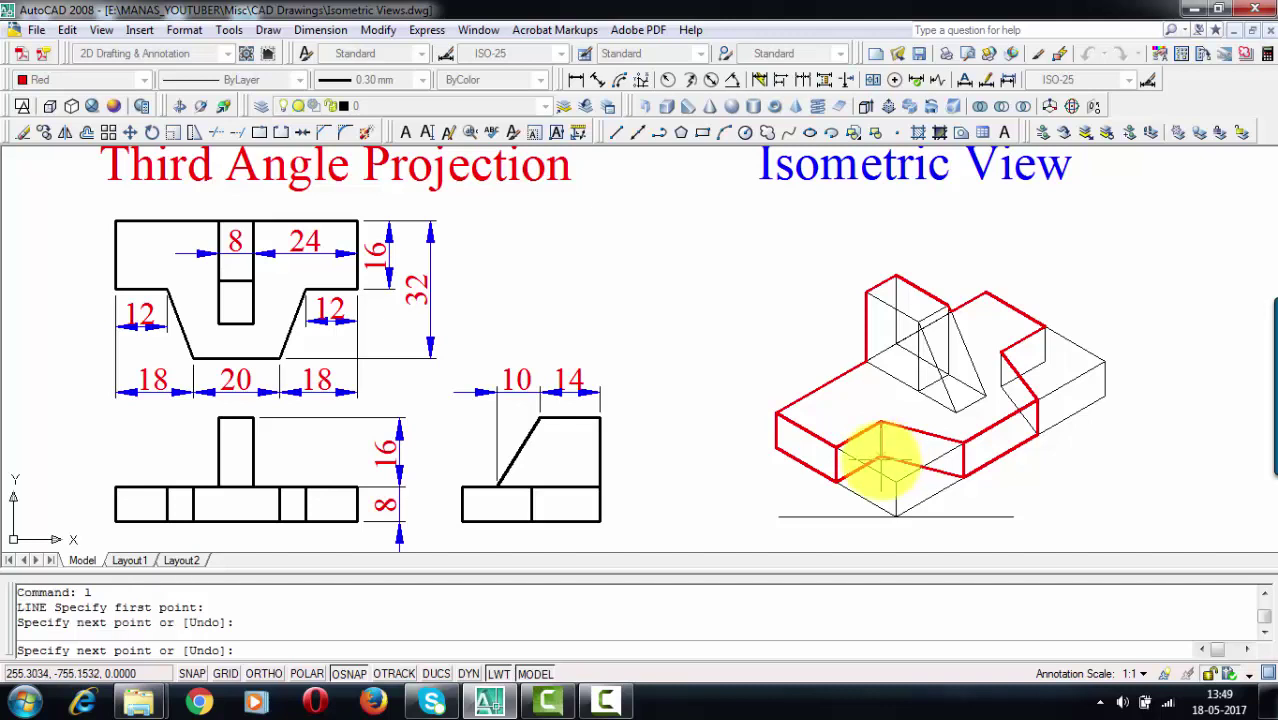
pyautogui.press('Return')
pyautogui.write('l')
pyautogui.press('Return')
# Trace the raised step's inner edge in red.
pyautogui.click(1044, 329)
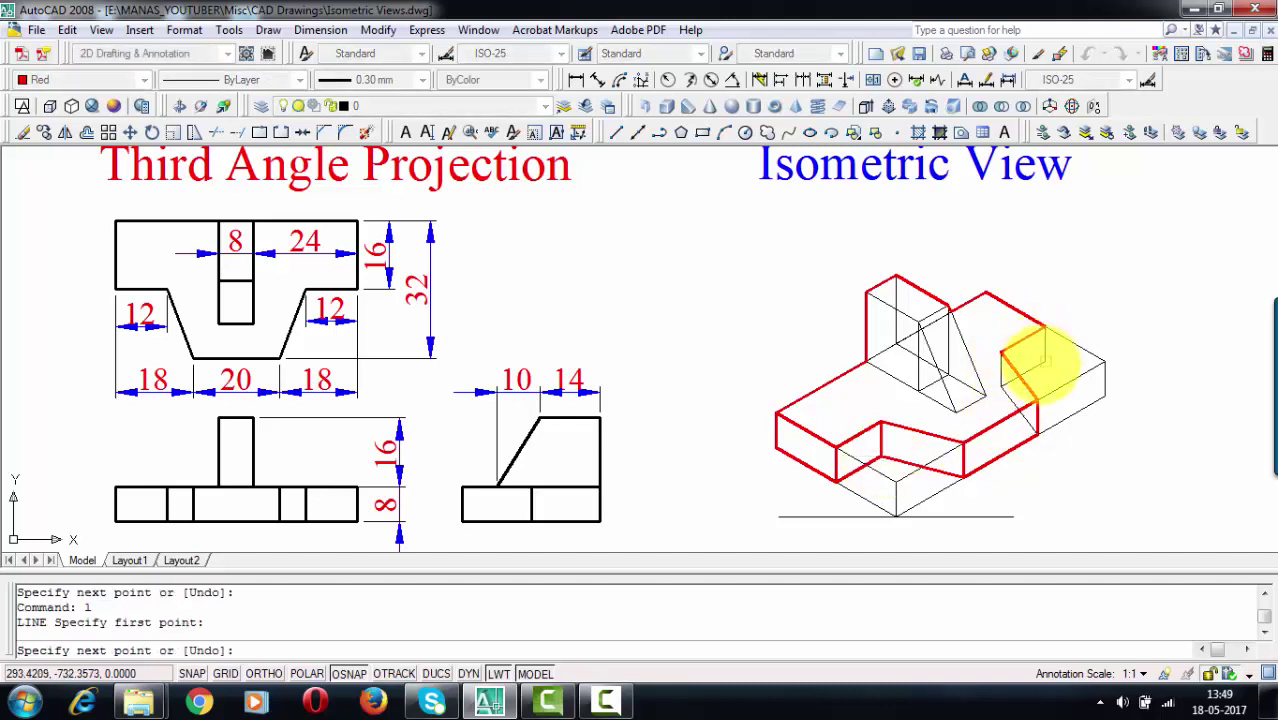
pyautogui.click(1026, 371)
pyautogui.click(1016, 372)
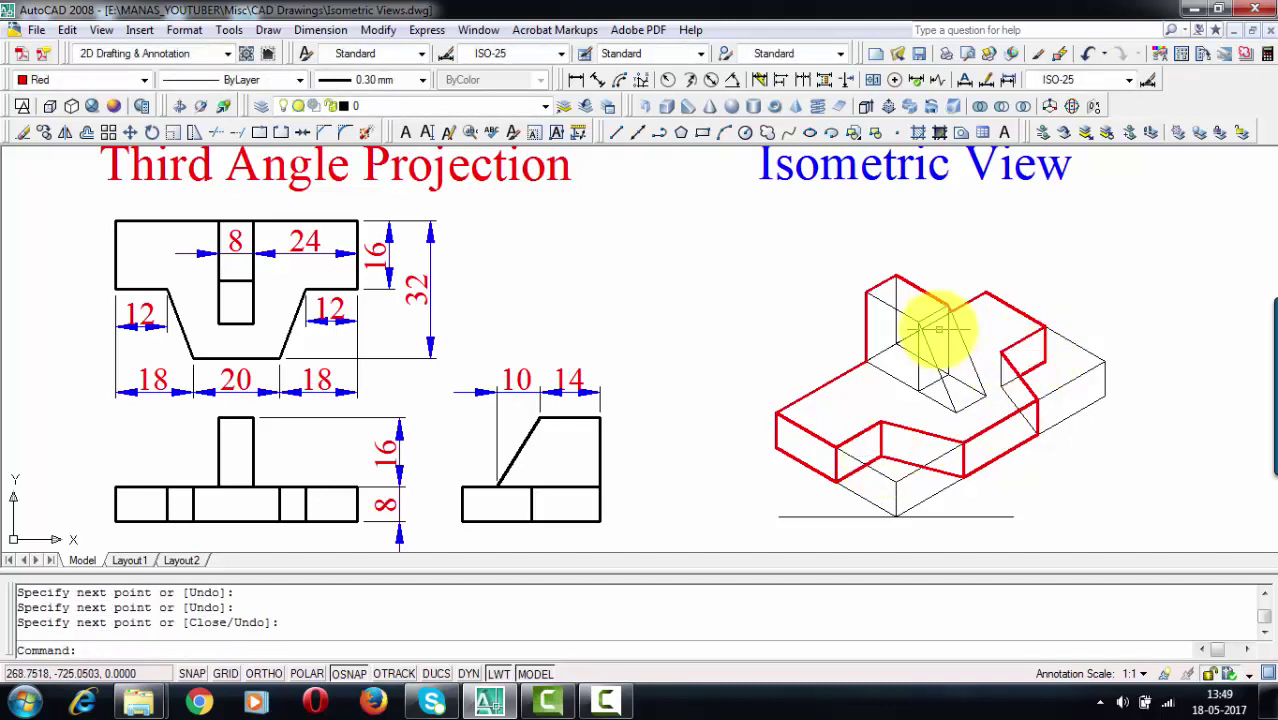
pyautogui.press('Return')
# Trace the upright block's top and sloped face in red, plus its edge down toward the slot.
pyautogui.write('l')
pyautogui.press('Return')
pyautogui.click(866, 292)
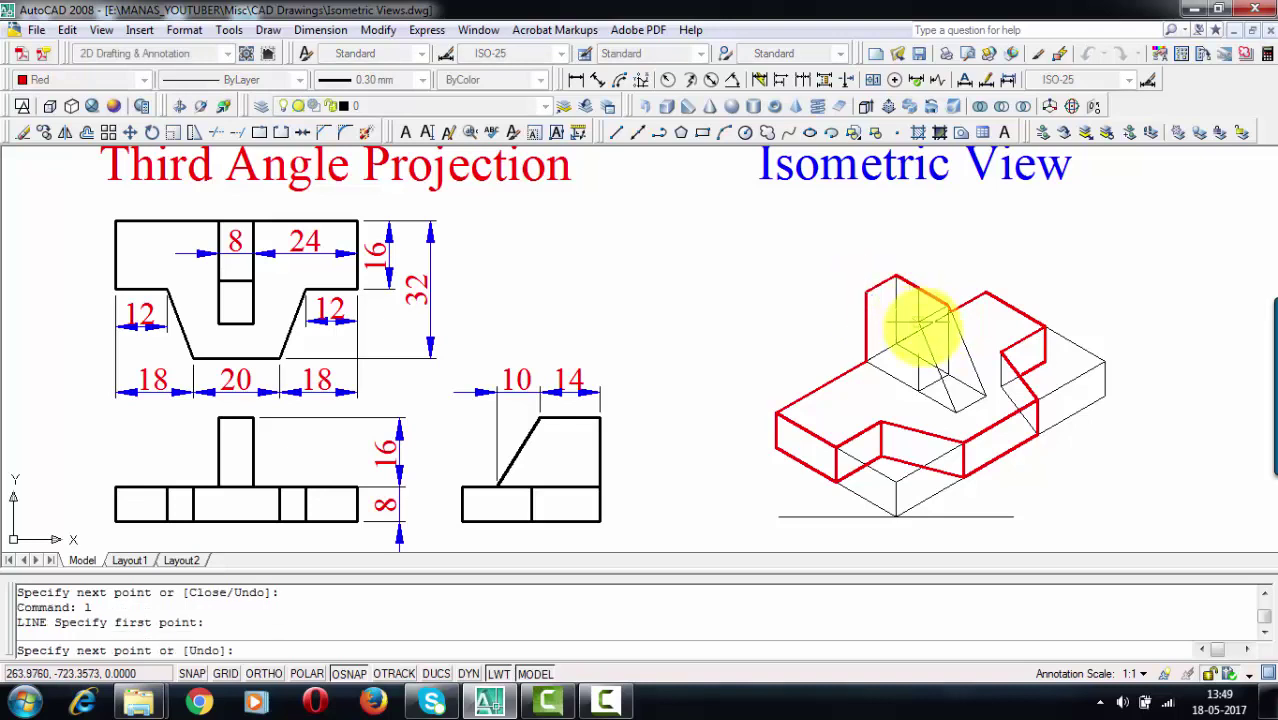
pyautogui.click(918, 320)
pyautogui.click(955, 411)
pyautogui.click(983, 398)
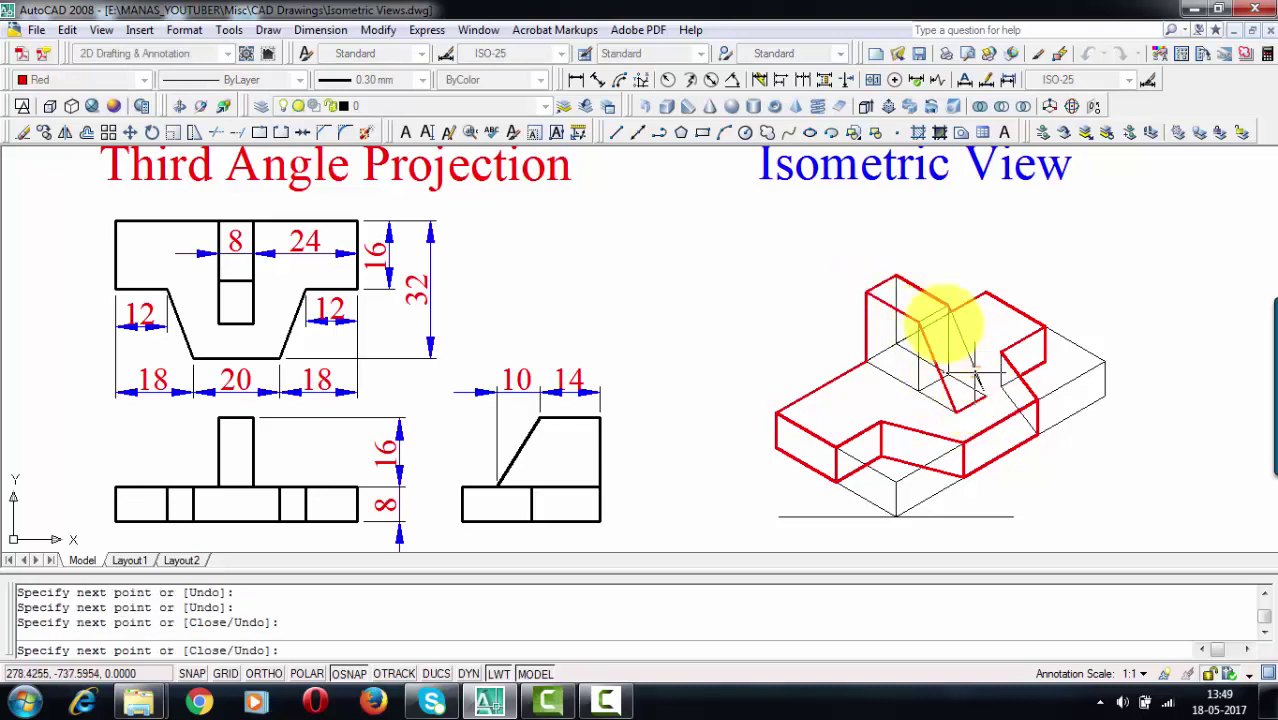
pyautogui.click(948, 309)
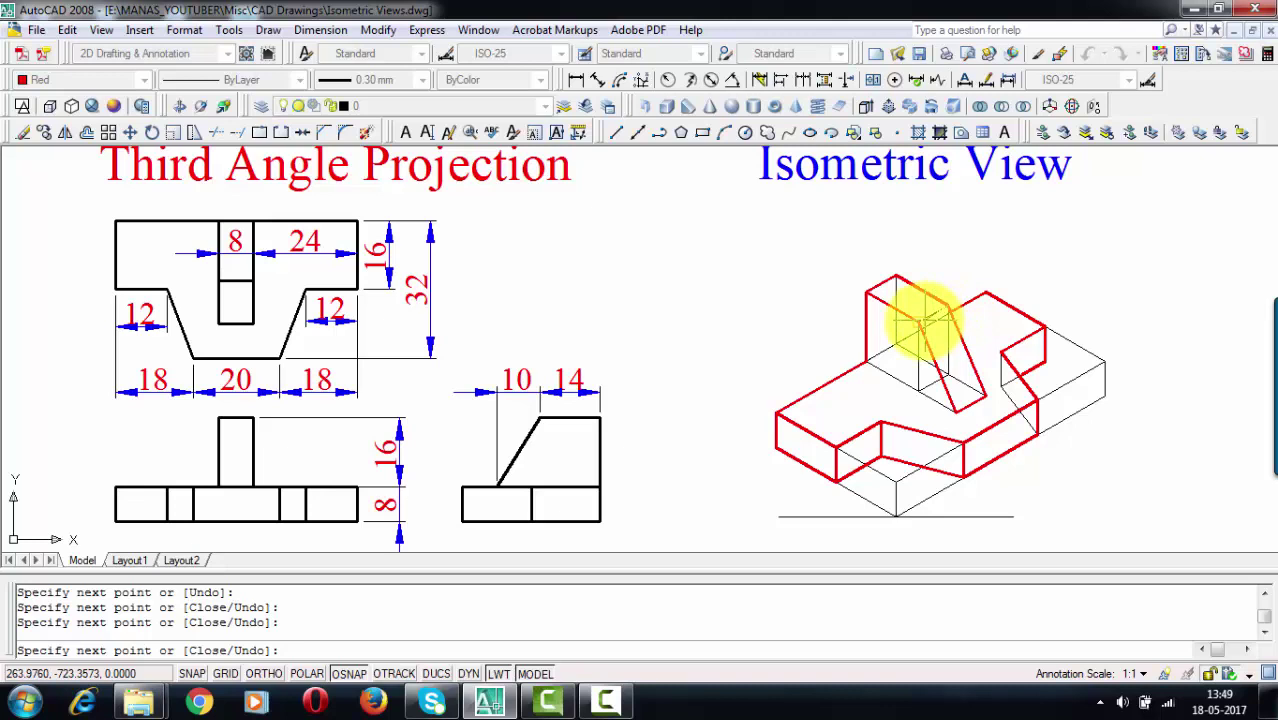
pyautogui.click(896, 276)
pyautogui.press('Return')
pyautogui.write('l')
pyautogui.press('Return')
pyautogui.click(869, 357)
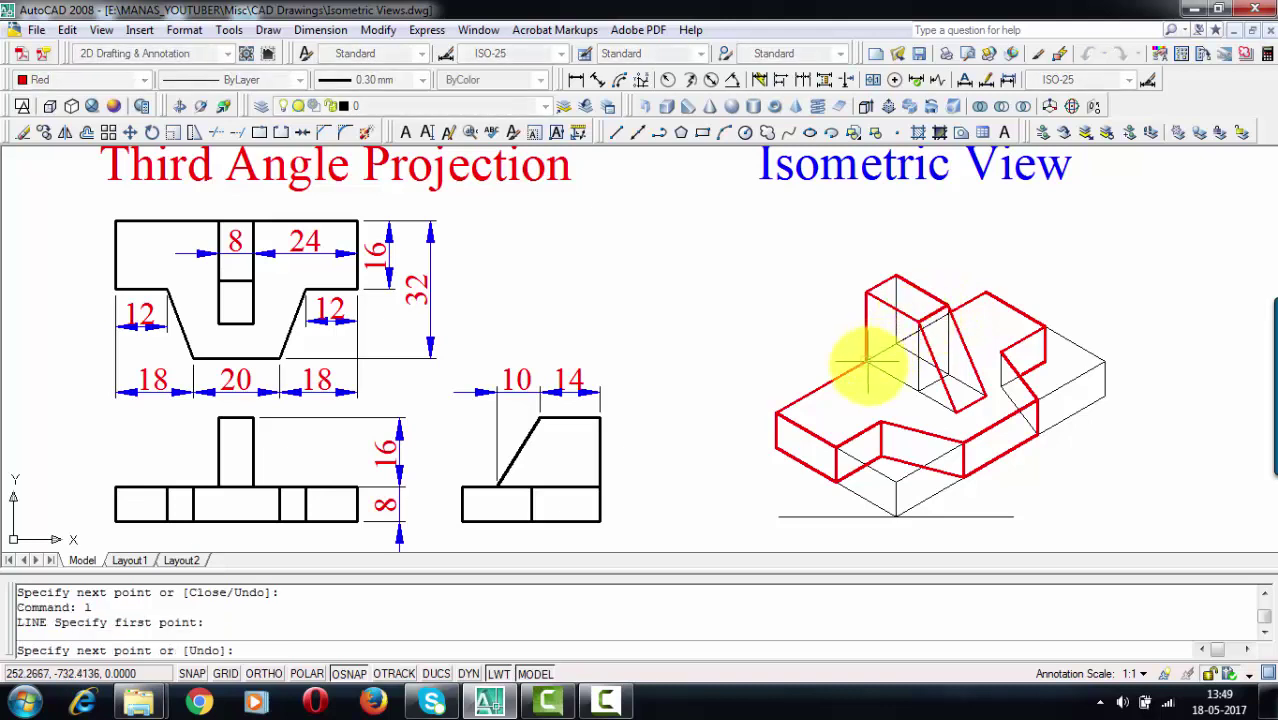
pyautogui.click(955, 410)
pyautogui.press('Return')
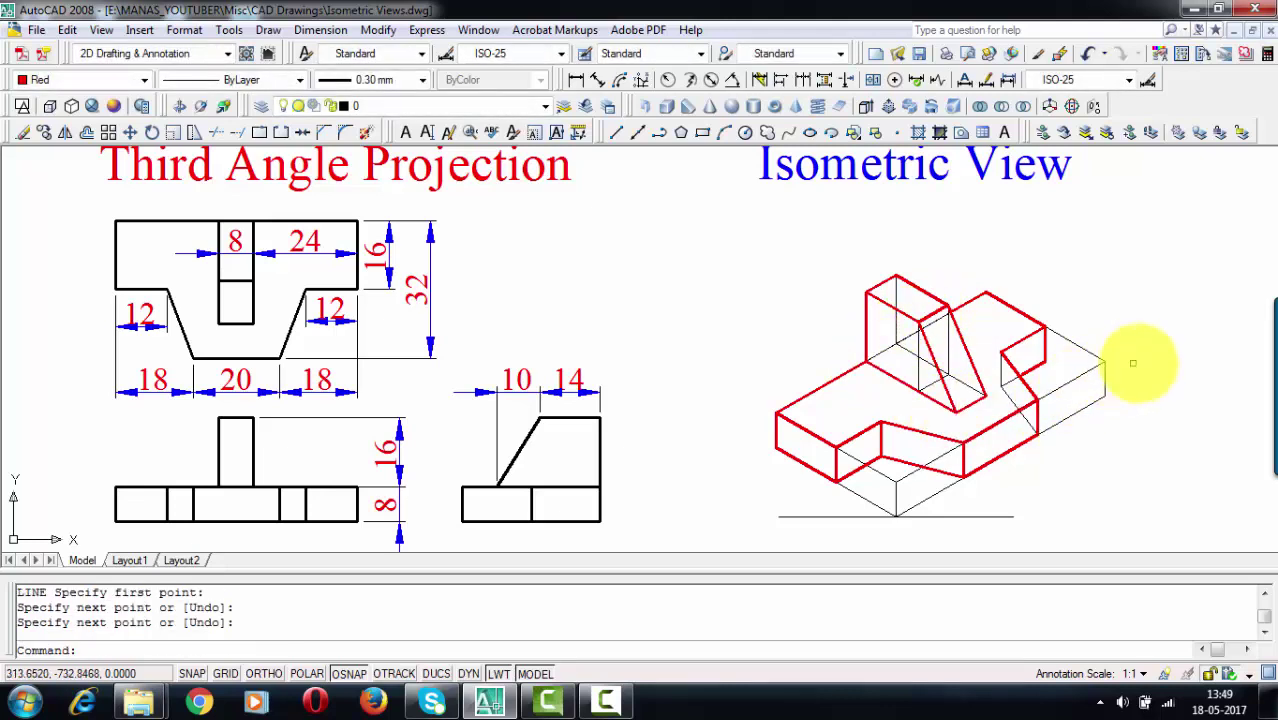